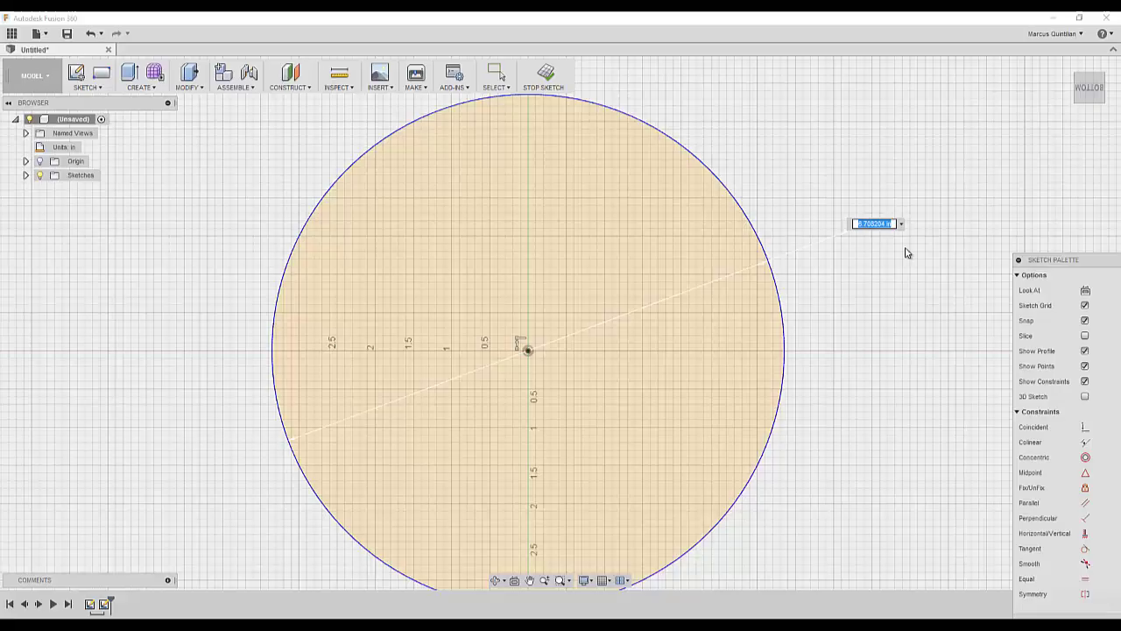
- Set the outer circle's diameter to 7 in and sketch a 6 in circle concentric with it
key(Return)
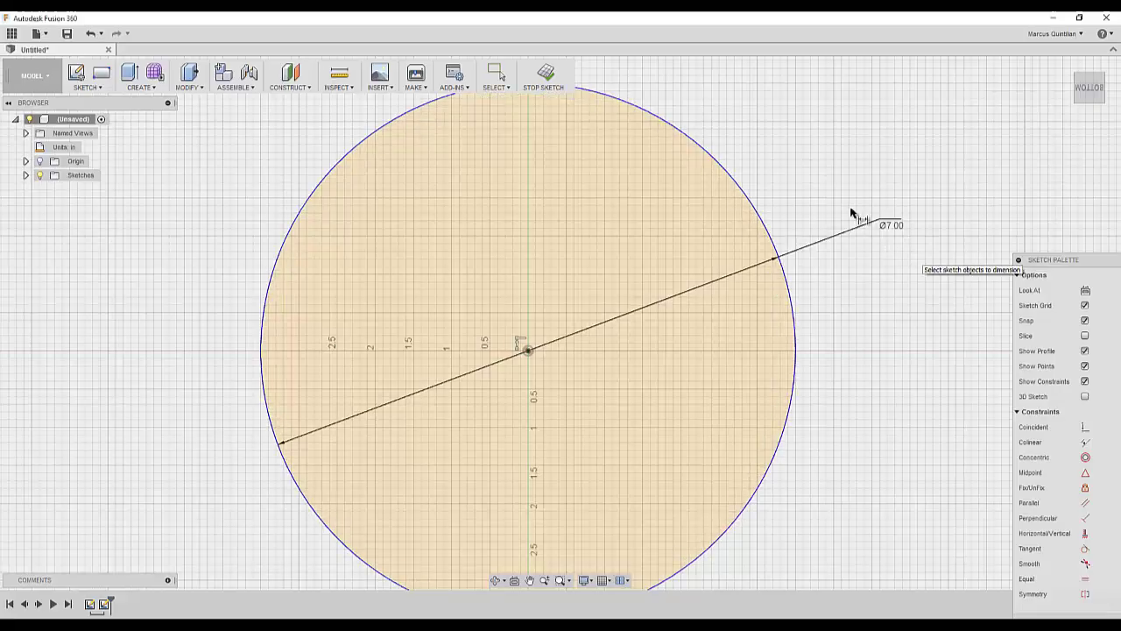
key(c)
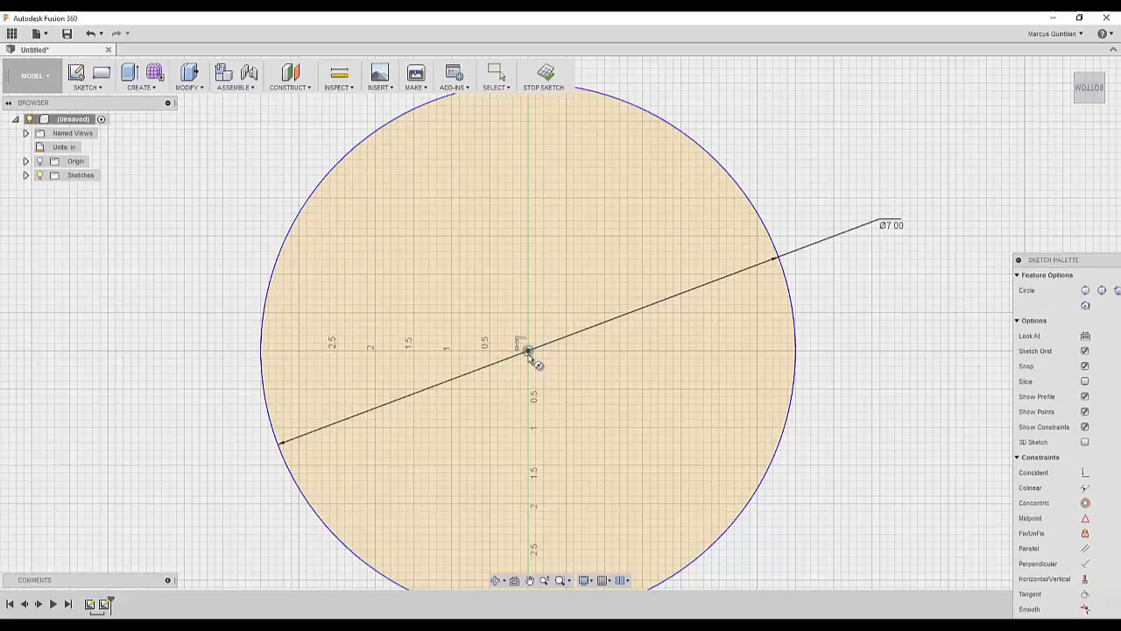
click(528, 351)
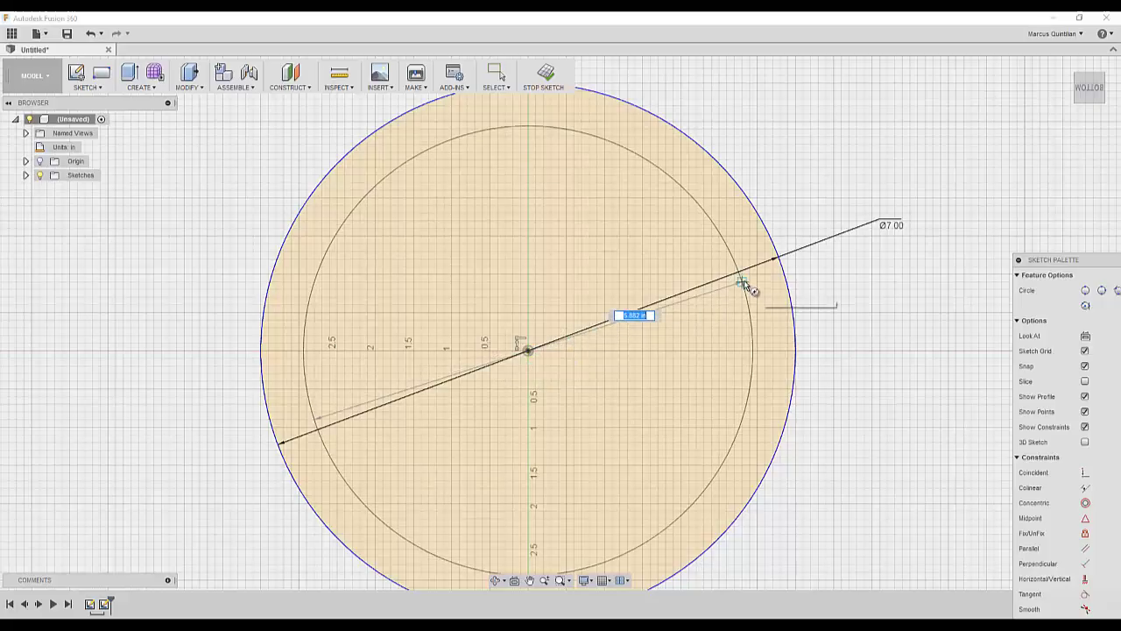
text(6)
key(Return)
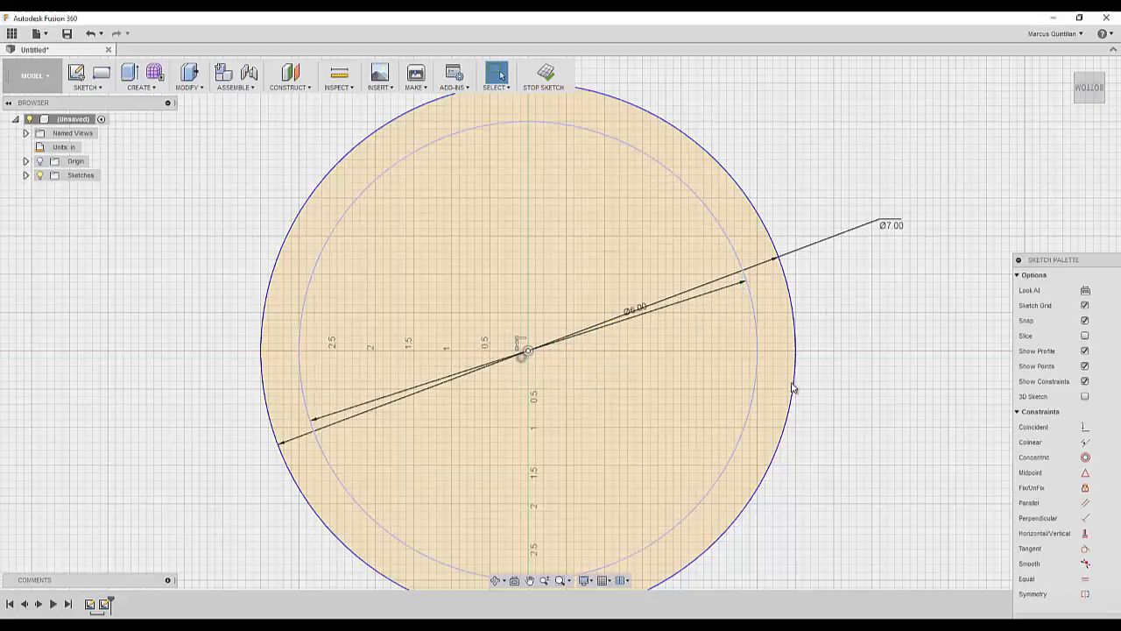
- Sketch a horizontal line from the circles' centre to the outer circle and convert it to a construction line
scroll(795, 377, up, 2)
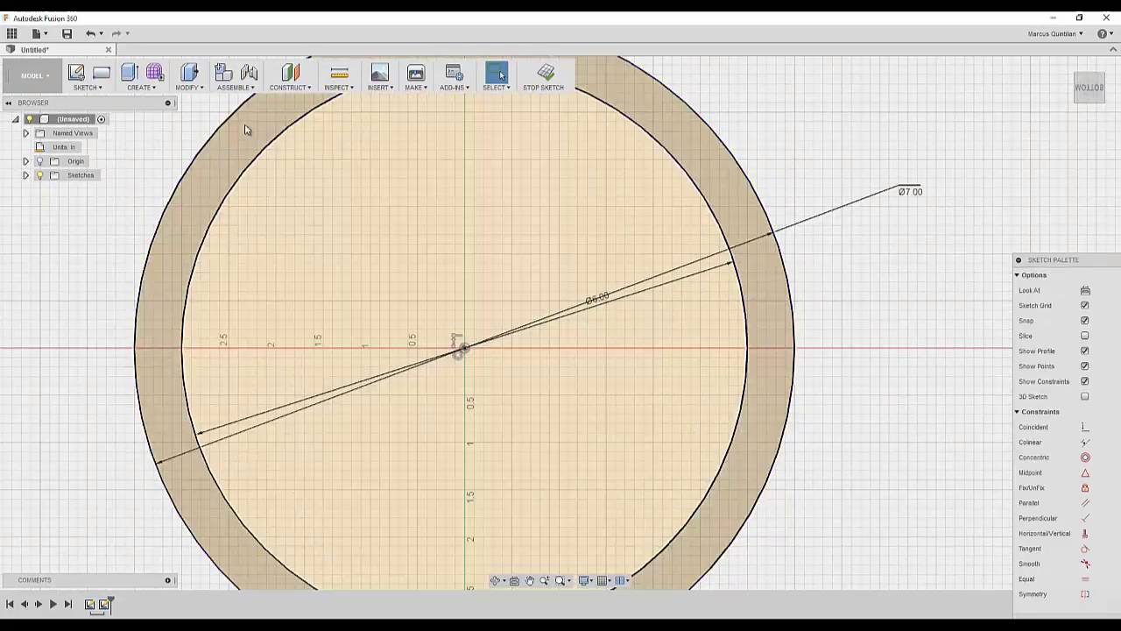
click(87, 86)
click(92, 113)
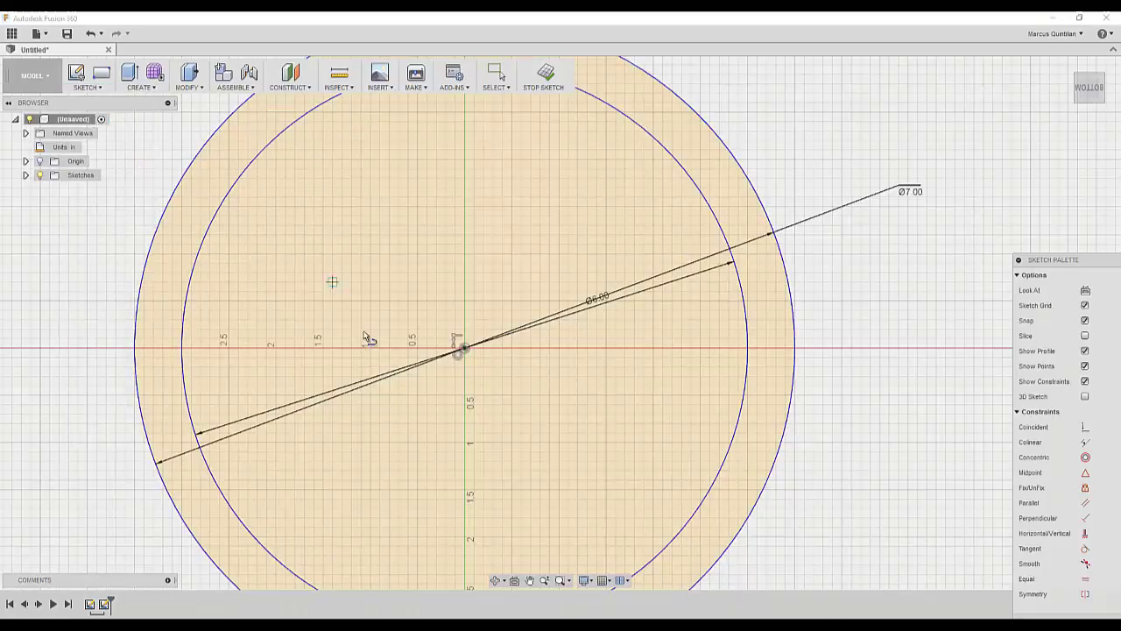
click(464, 348)
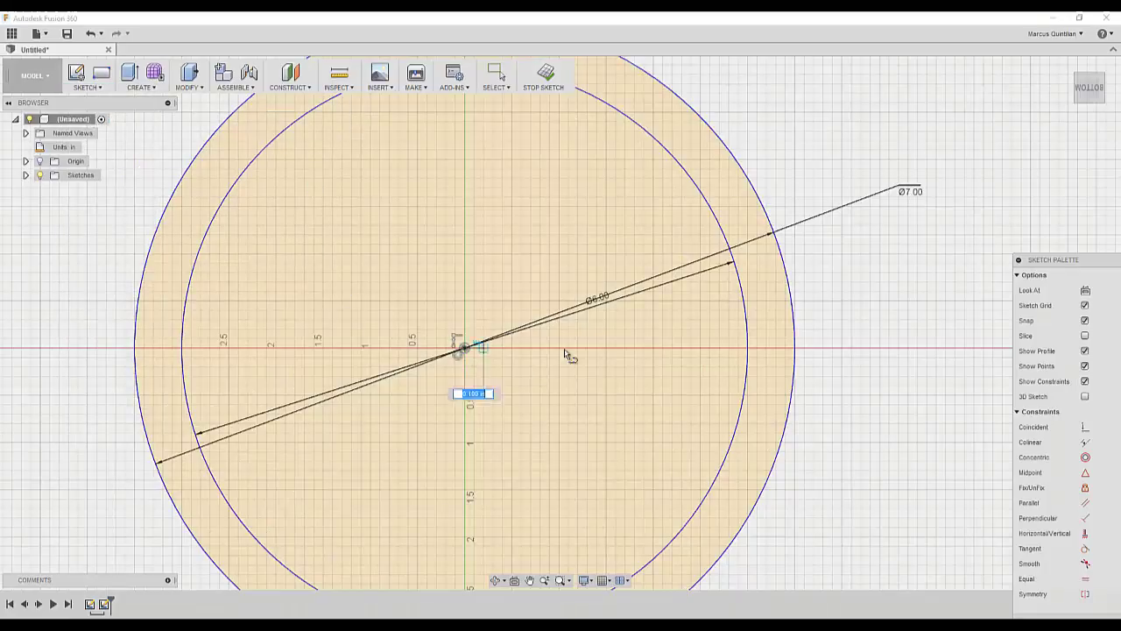
click(796, 348)
key(Escape)
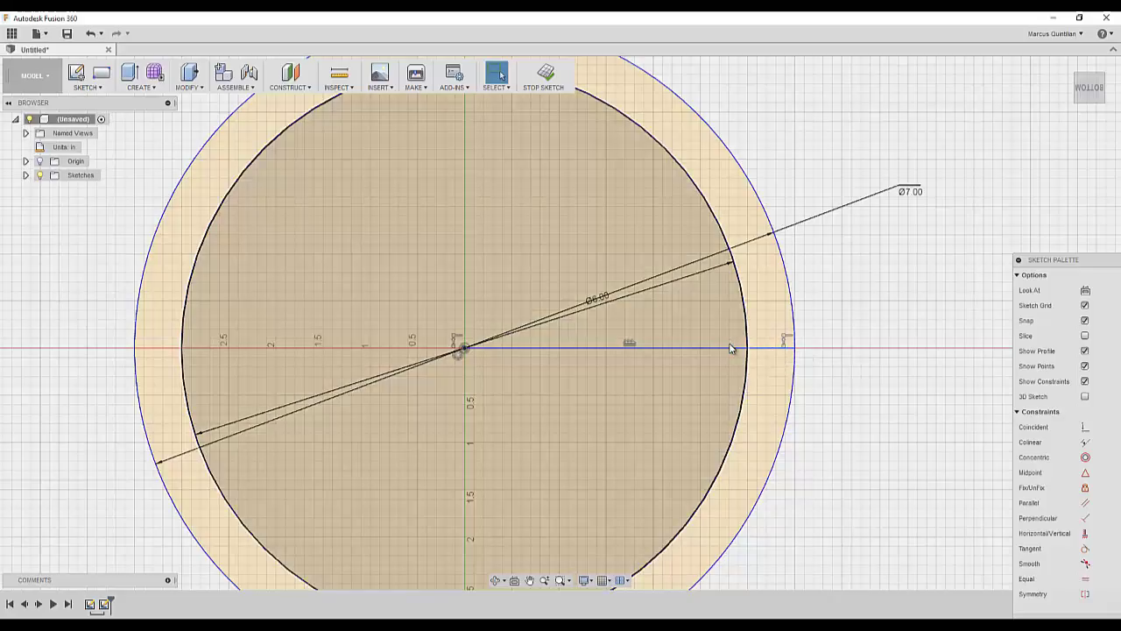
click(731, 348)
key(x)
- Draw a short line from the construction line's outer end to the 6 in circle, ending slightly above the horizontal axis
scroll(759, 354, up, 3)
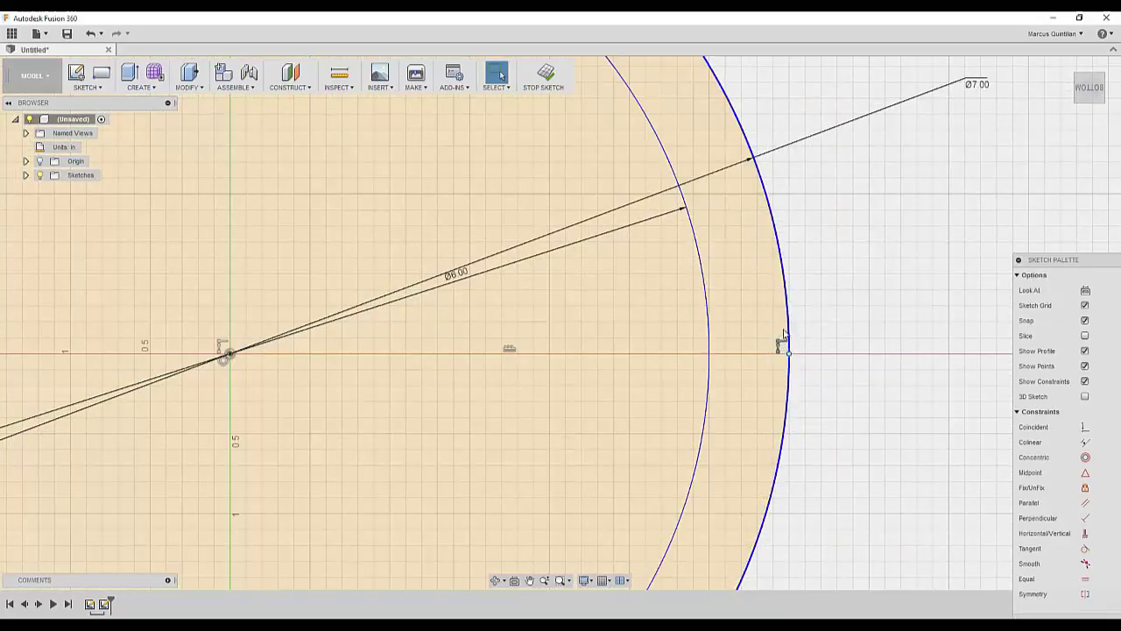
scroll(782, 338, down, 3)
scroll(770, 319, up, 3)
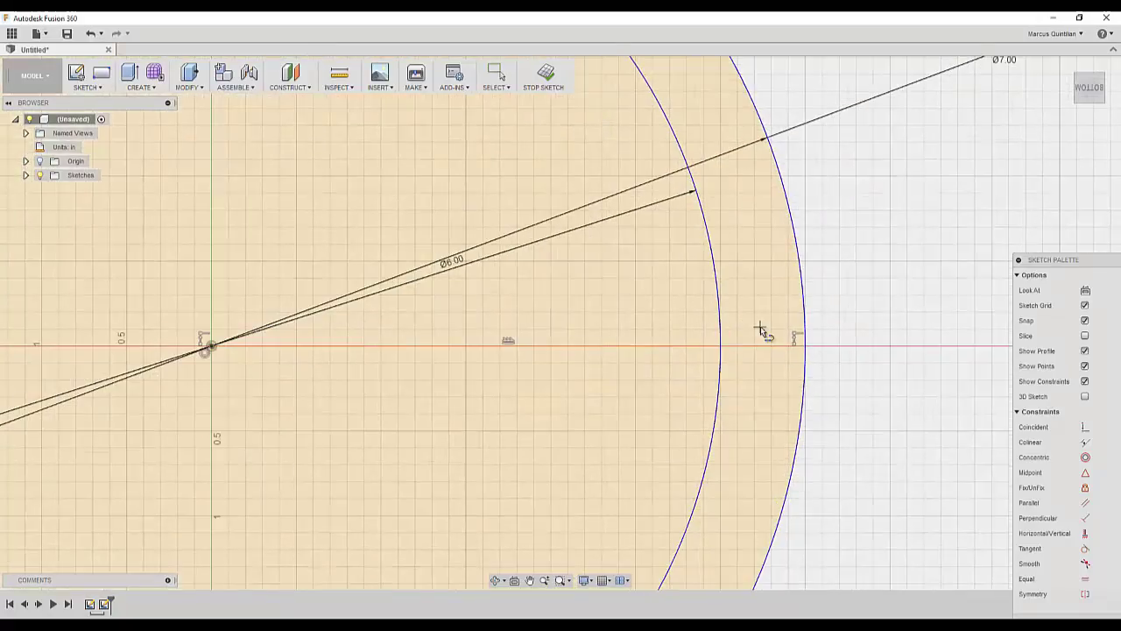
click(803, 344)
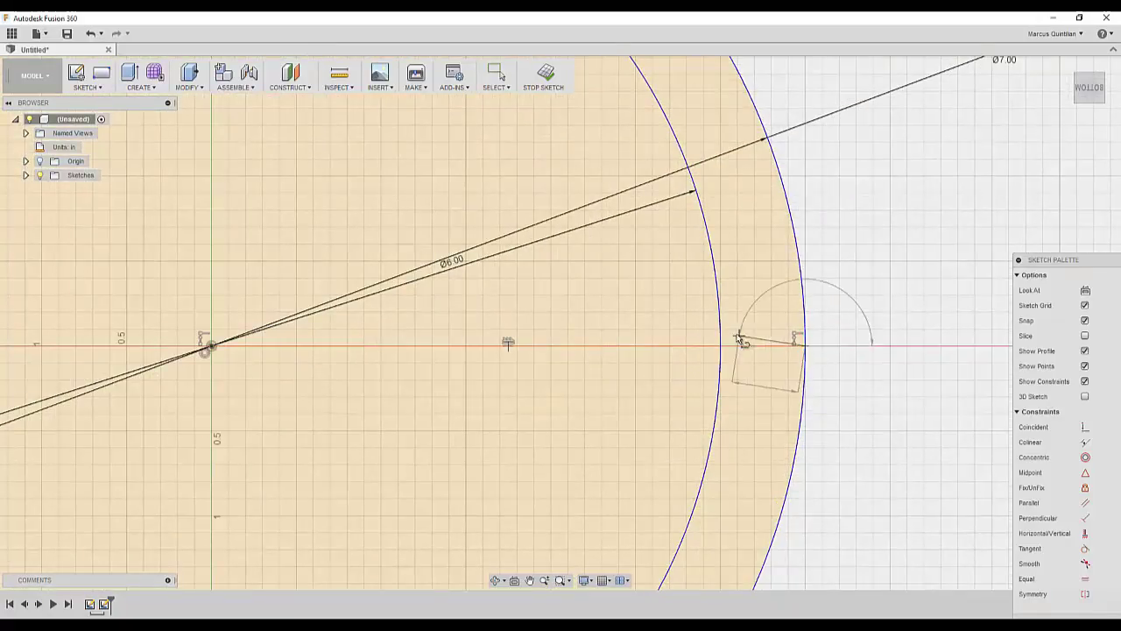
double_click(721, 326)
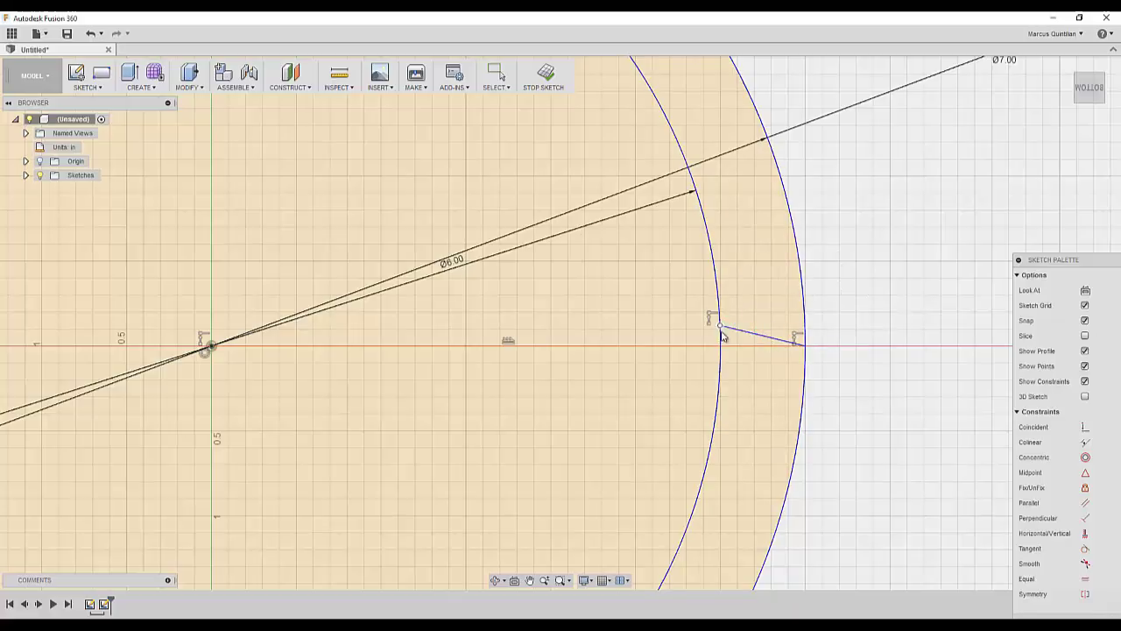
key(Escape)
click(720, 331)
- Draw a conic curve from the 7 in circle up to the 6 in circle above the short line, with rho about 0.8
scroll(701, 338, down, 3)
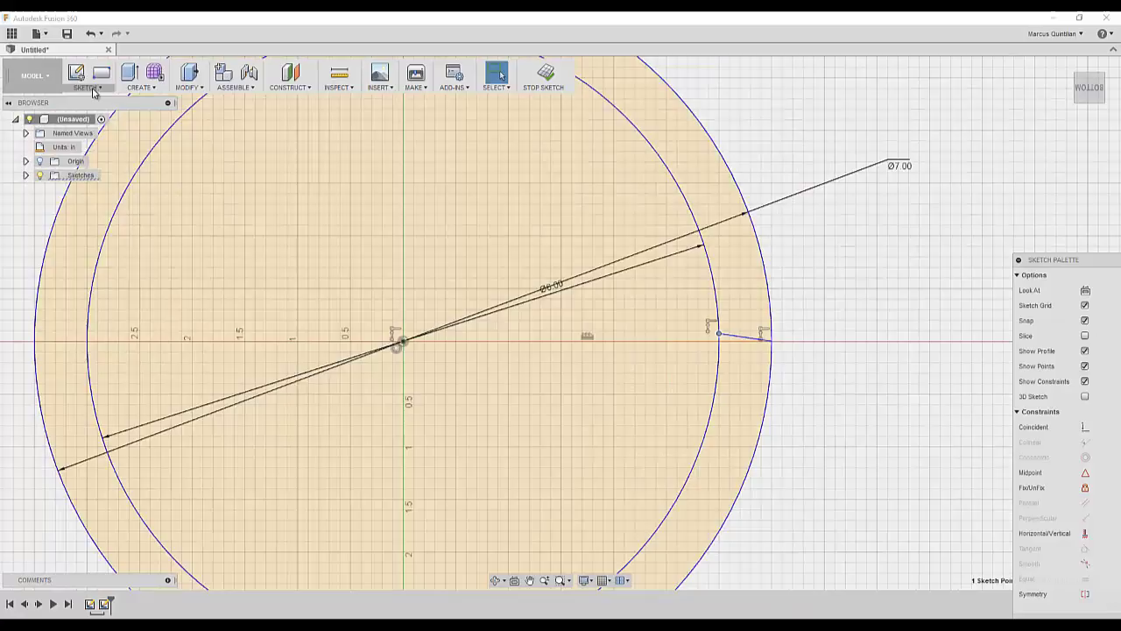
click(95, 89)
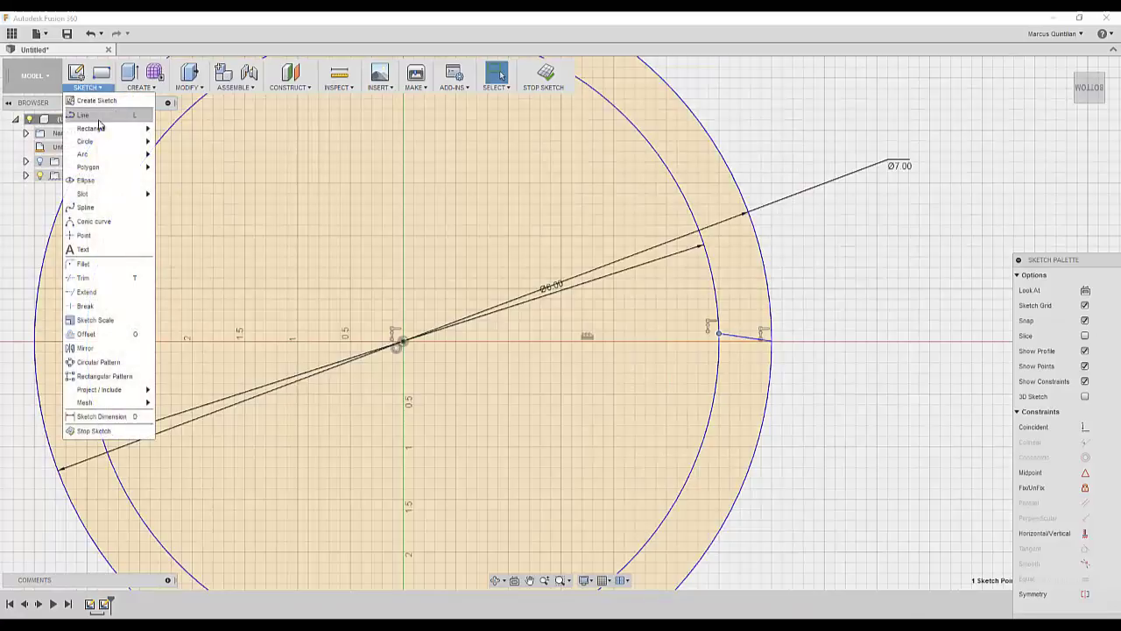
click(111, 221)
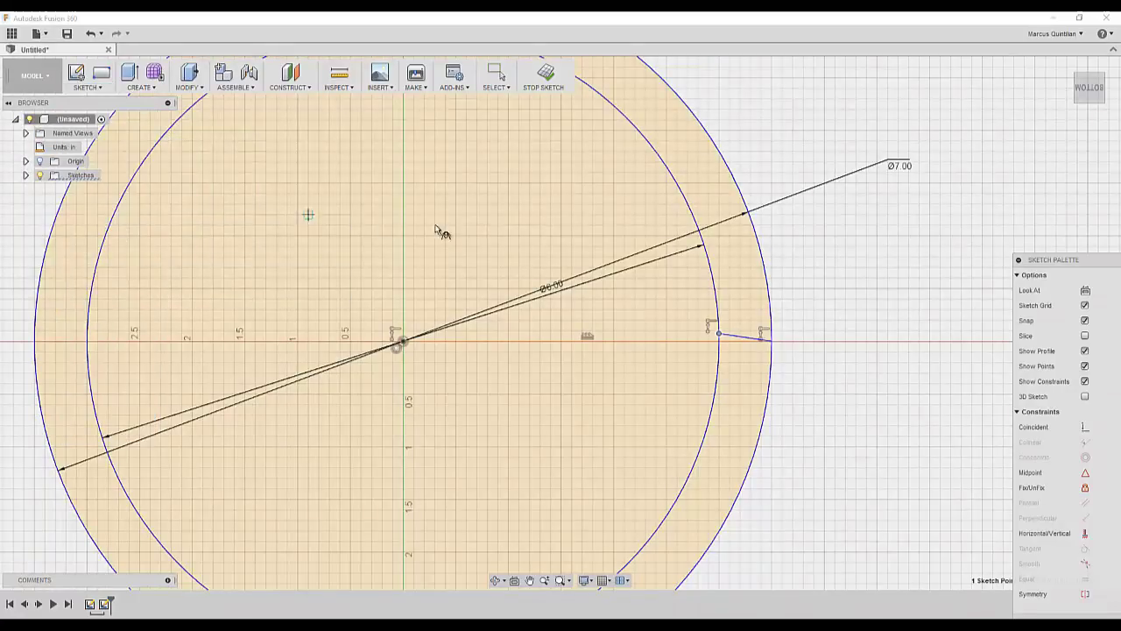
click(768, 291)
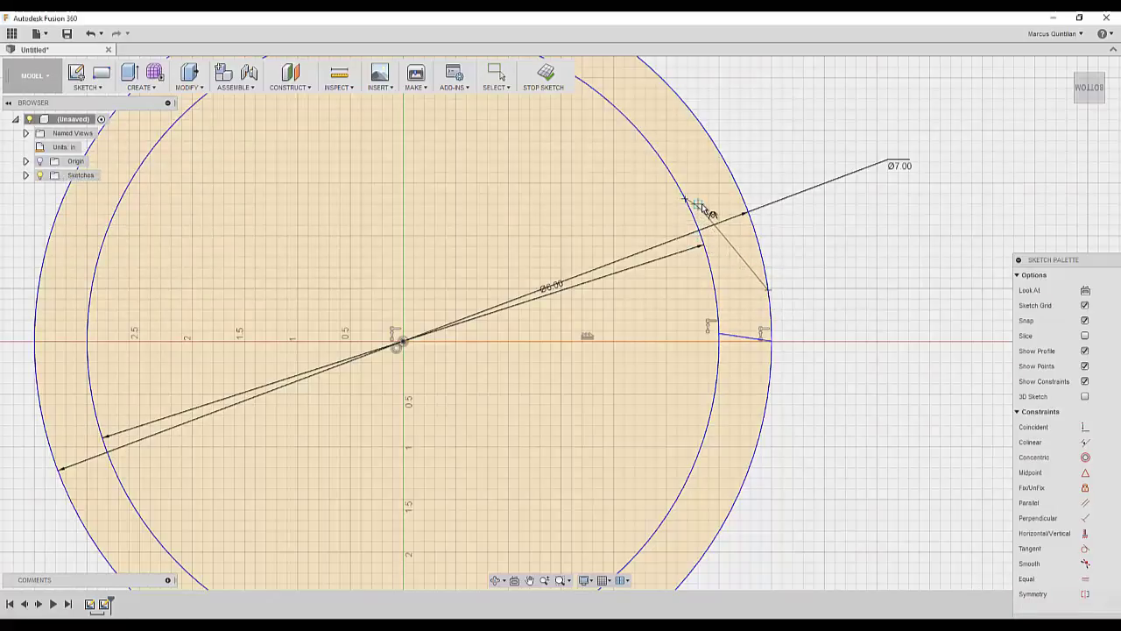
click(751, 248)
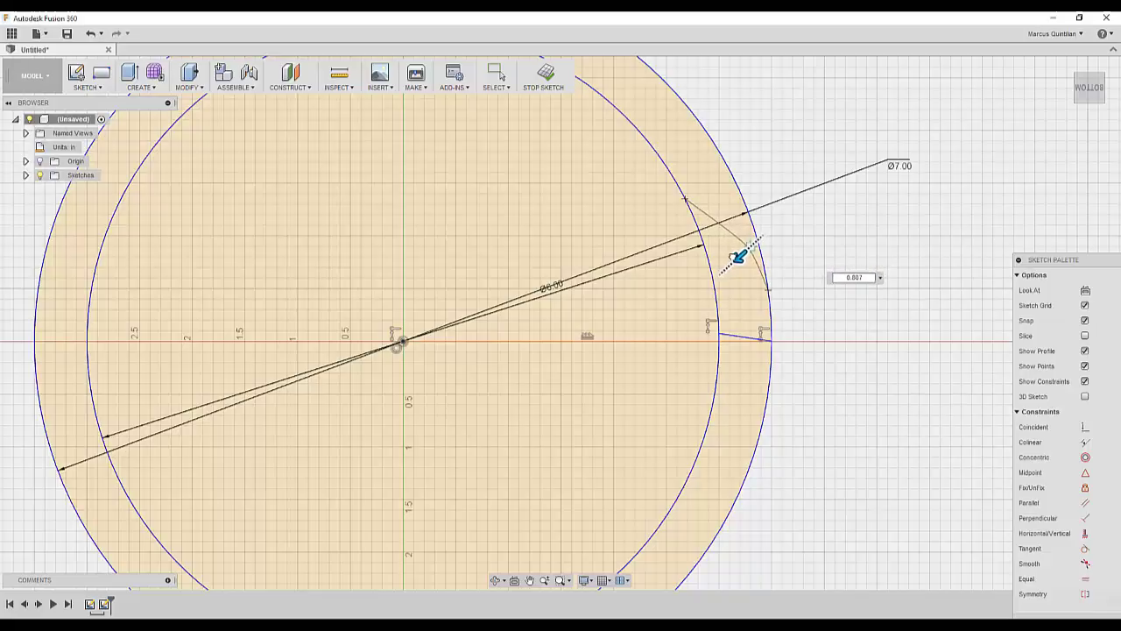
click(739, 253)
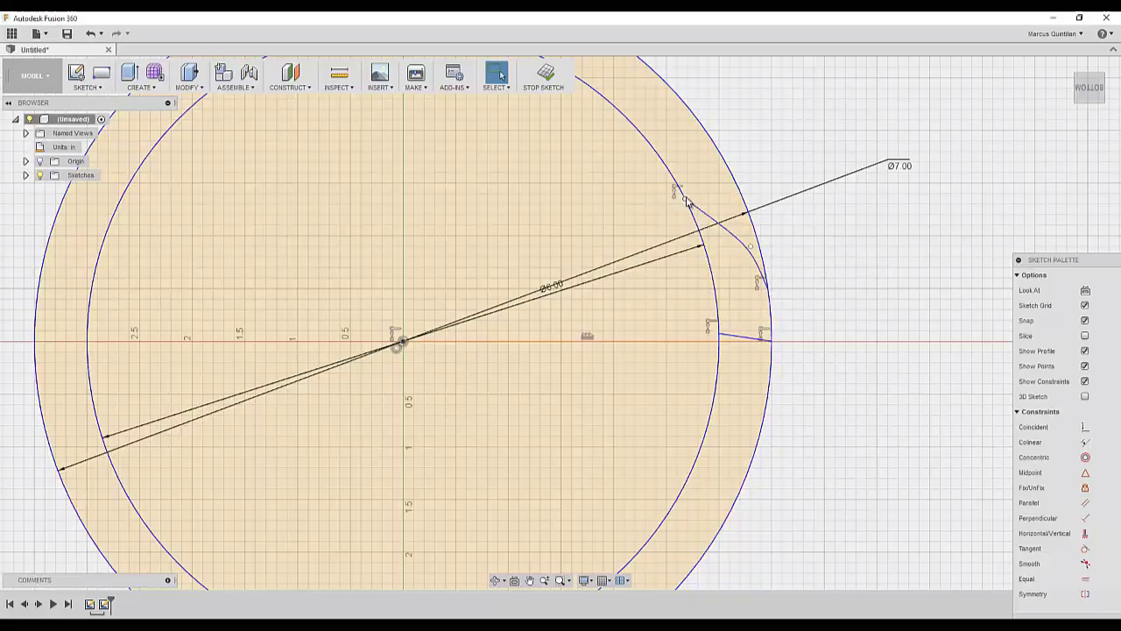
- Move the conic curve's inner endpoint farther up along the 6 in circle to lengthen and flatten the tooth's back
drag(674, 188, 631, 114)
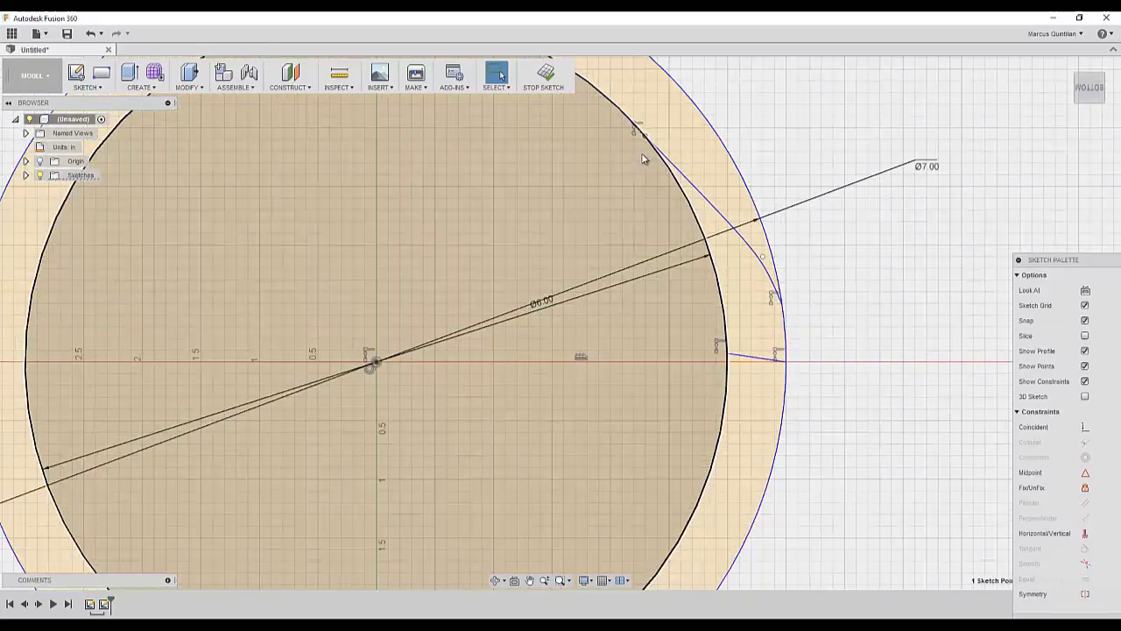
scroll(631, 110, up, 3)
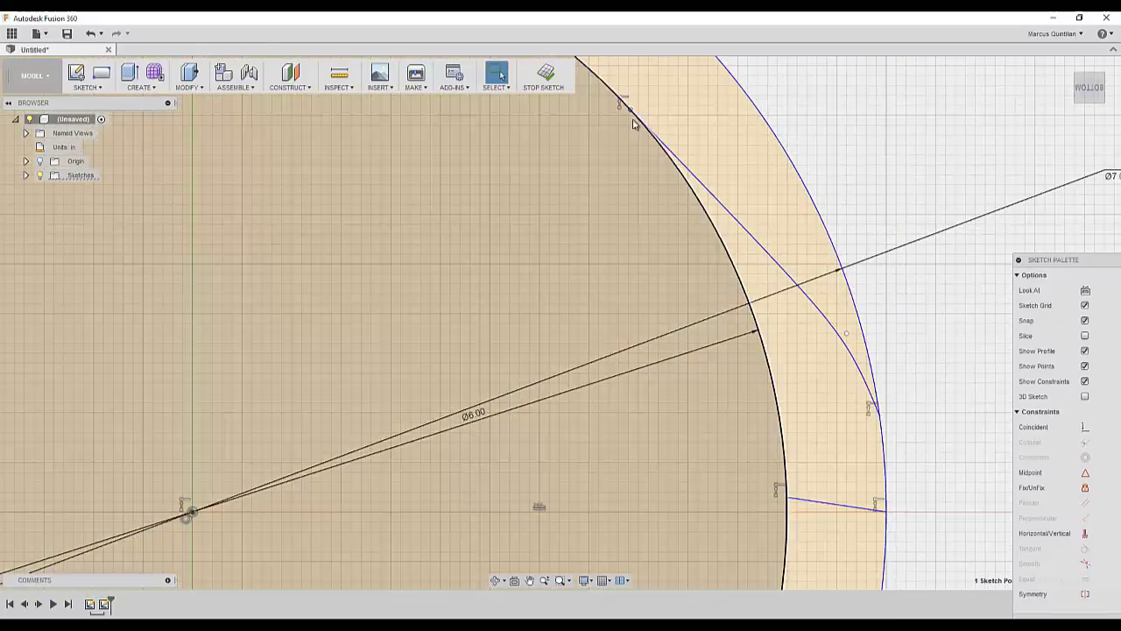
scroll(633, 117, down, 5)
click(800, 314)
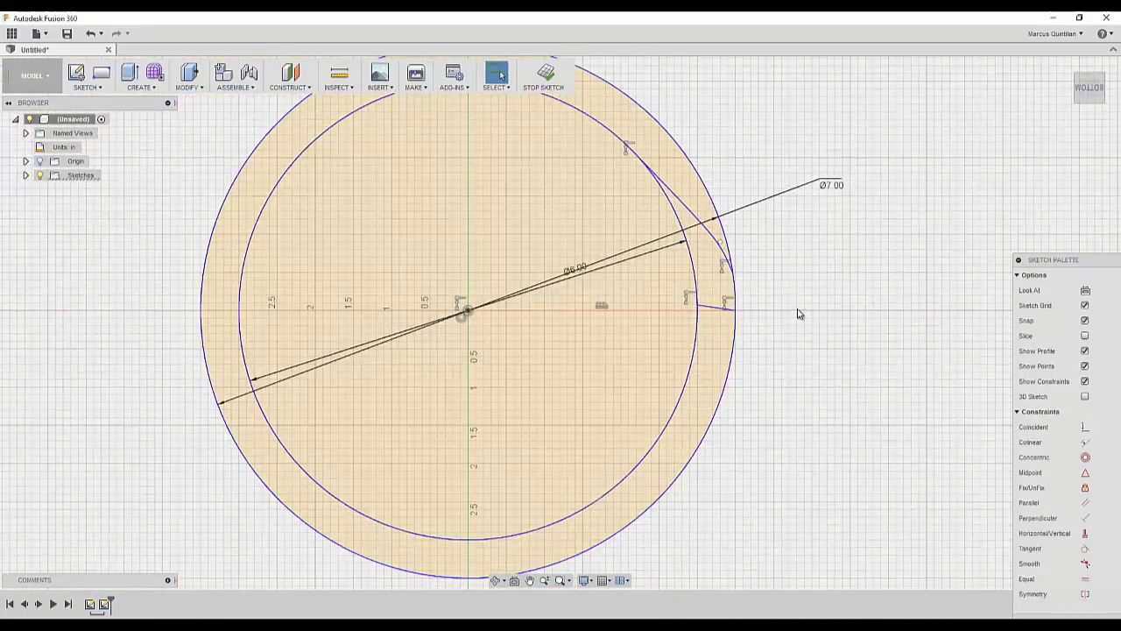
scroll(749, 280, down, 2)
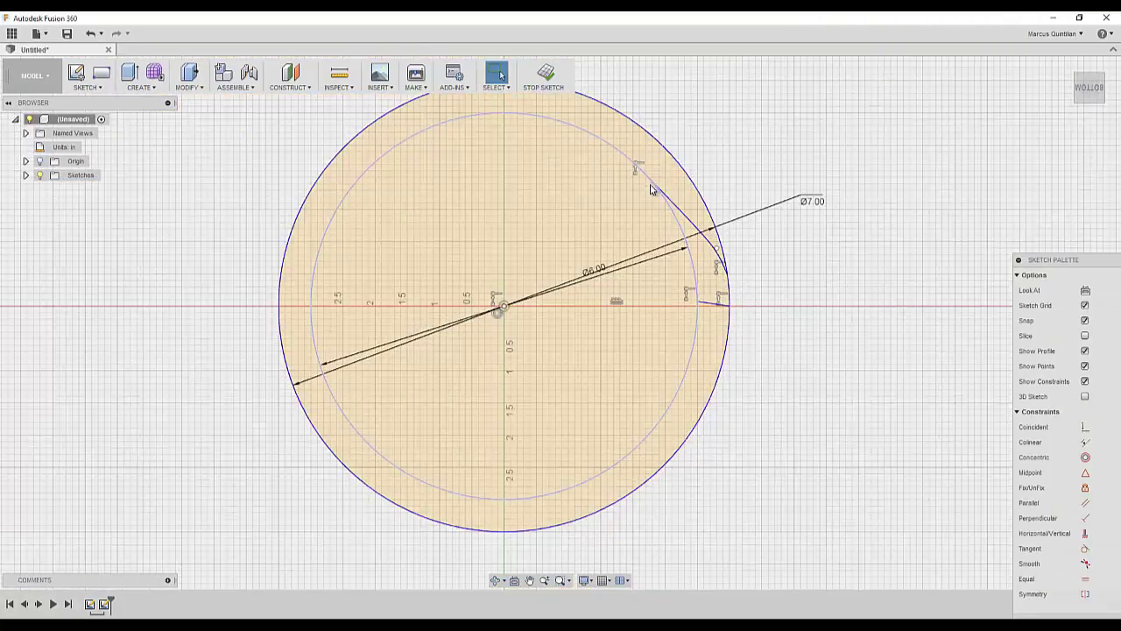
scroll(650, 184, up, 2)
drag(646, 178, 661, 196)
scroll(584, 251, down, 2)
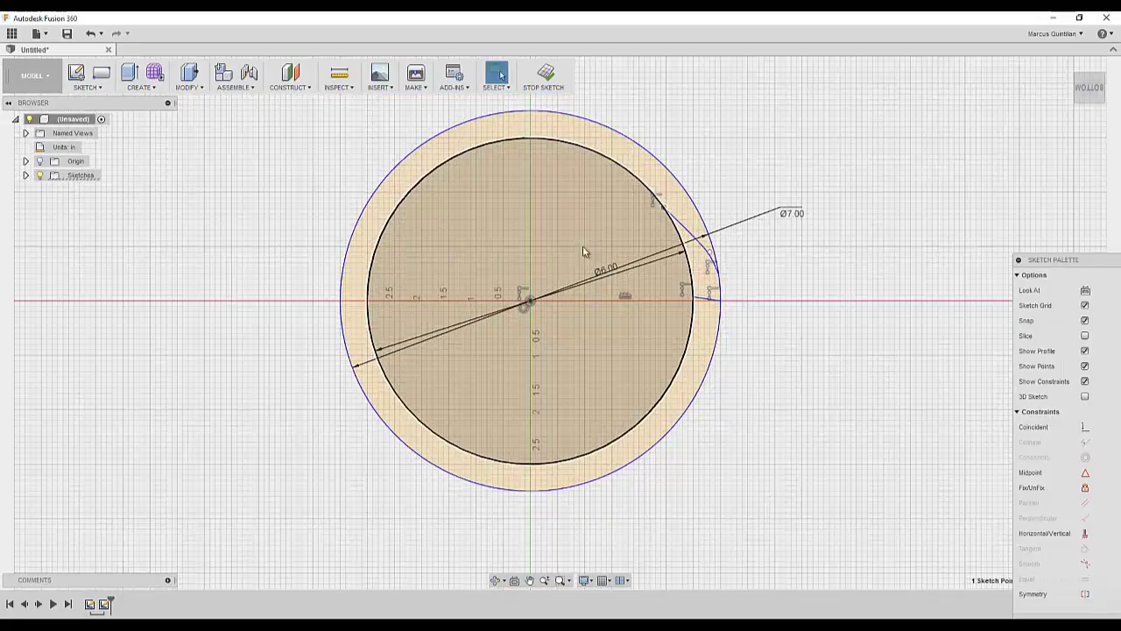
scroll(500, 268, up, 4)
click(684, 340)
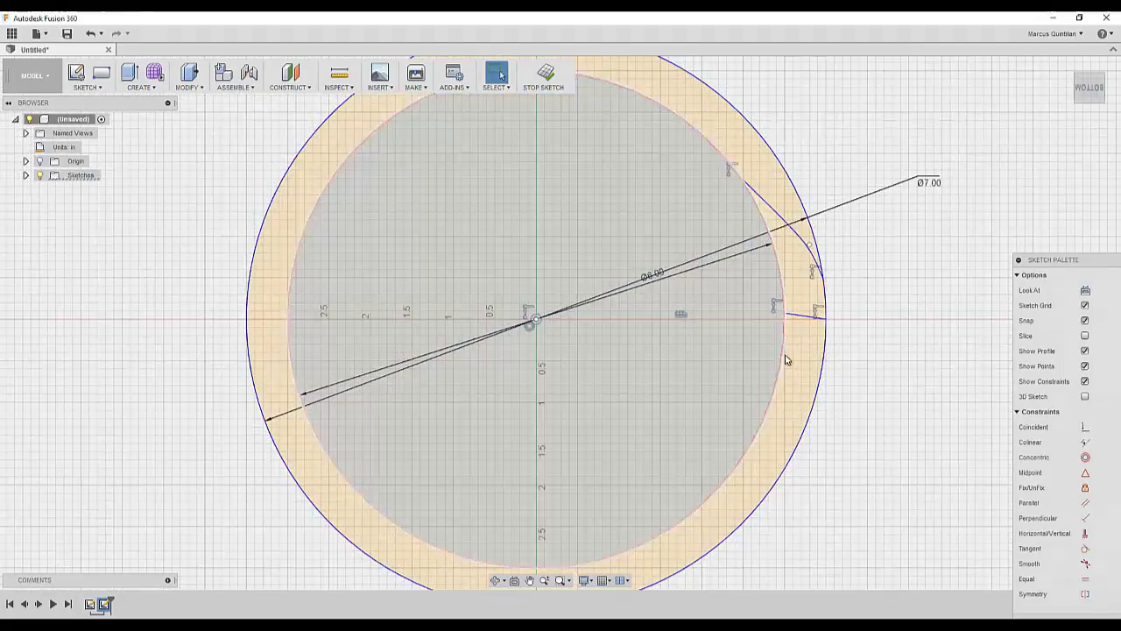
click(793, 142)
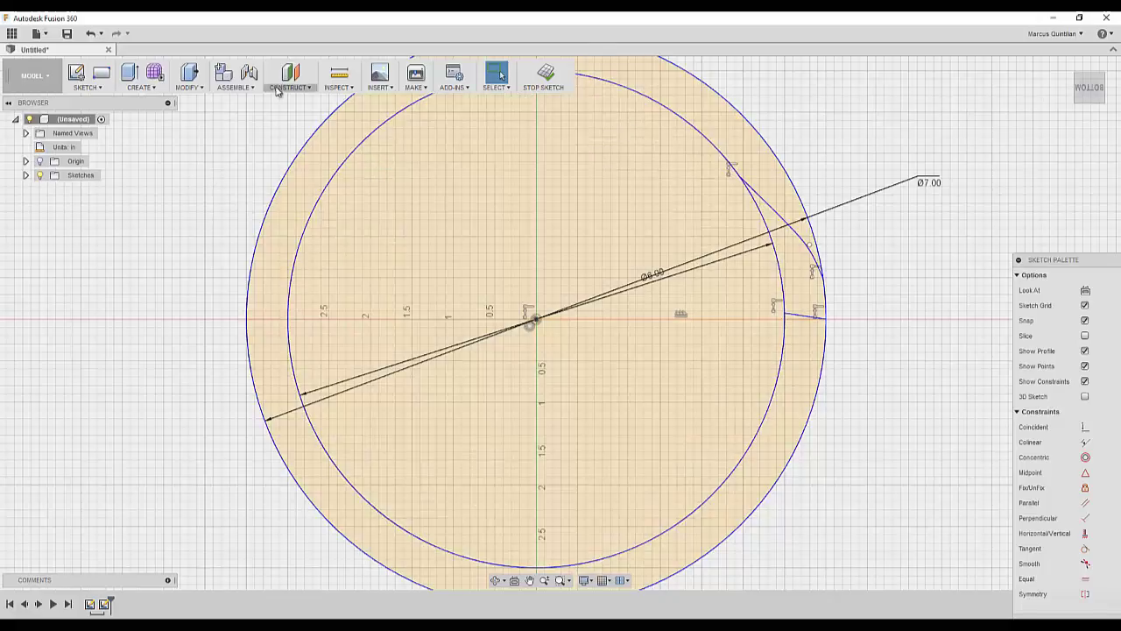
- Sketch a third concentric circle with a diameter of 5.5 in from the common centre
click(88, 86)
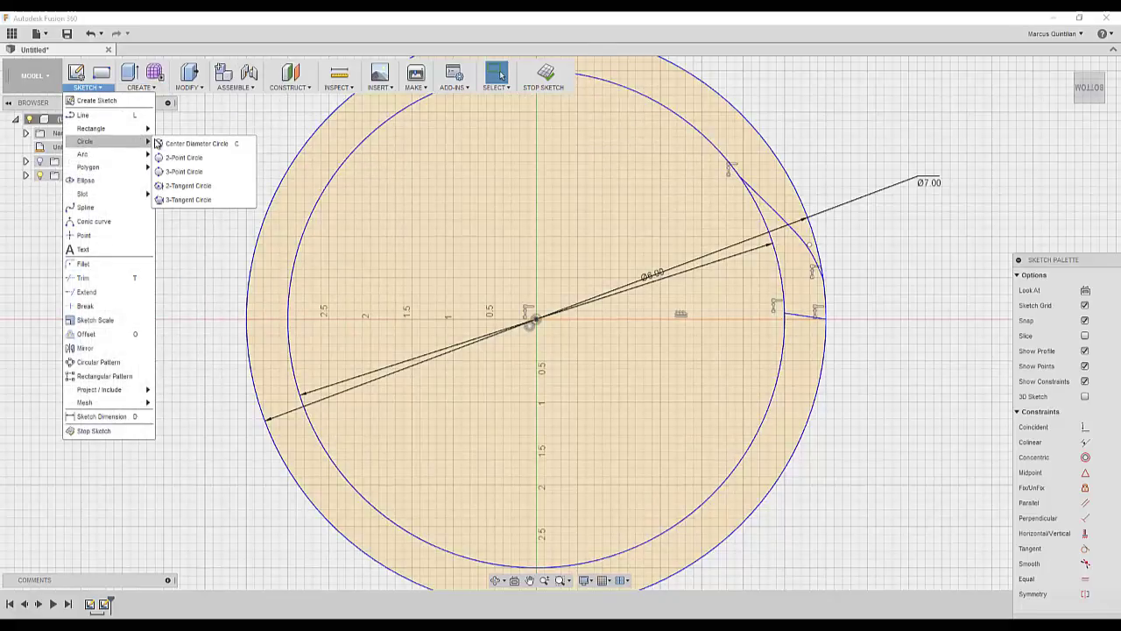
click(164, 144)
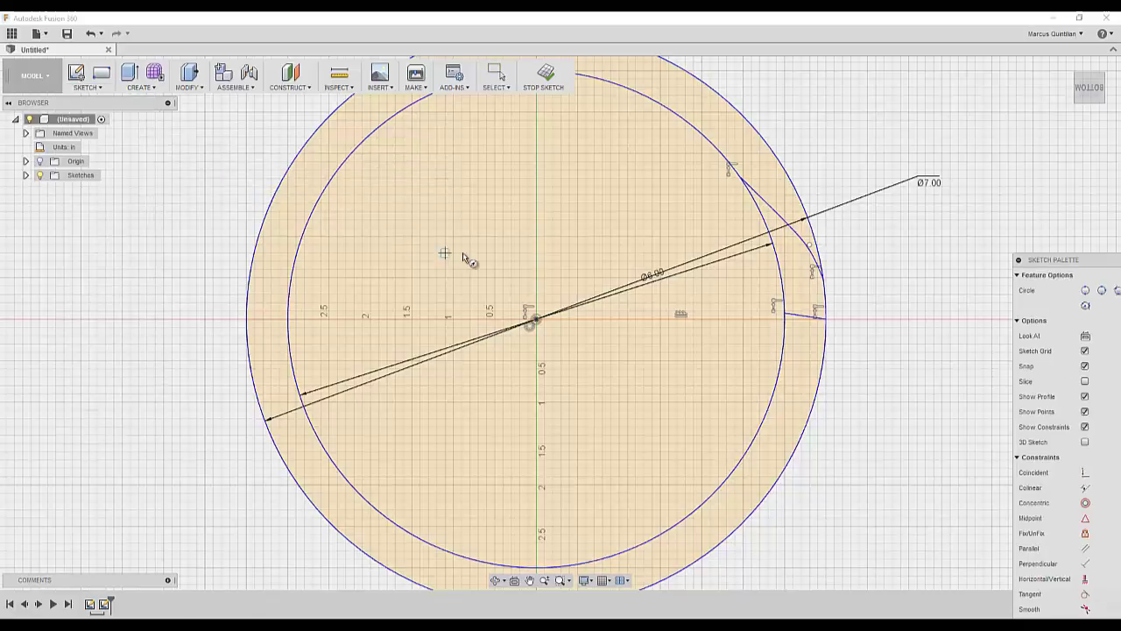
click(536, 319)
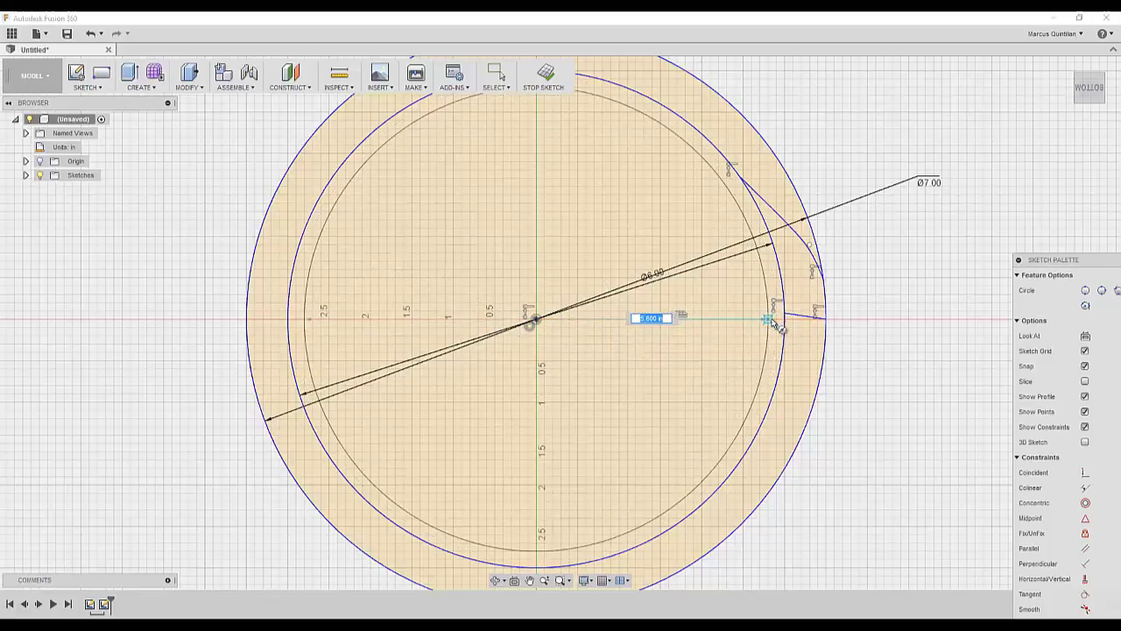
text(5.5)
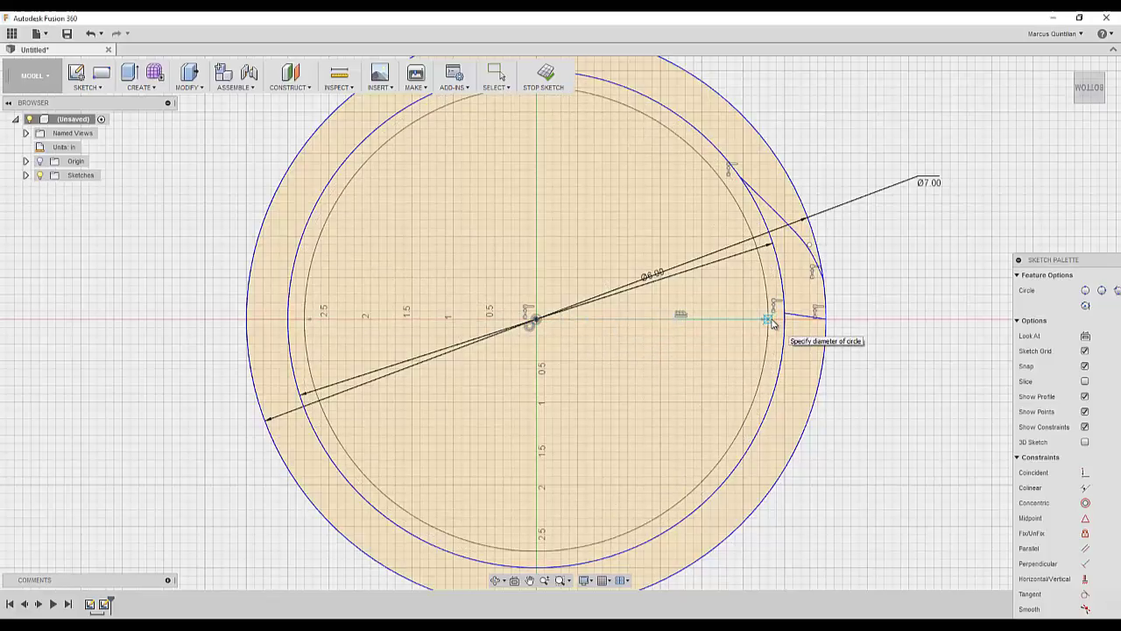
key(Return)
key(Escape)
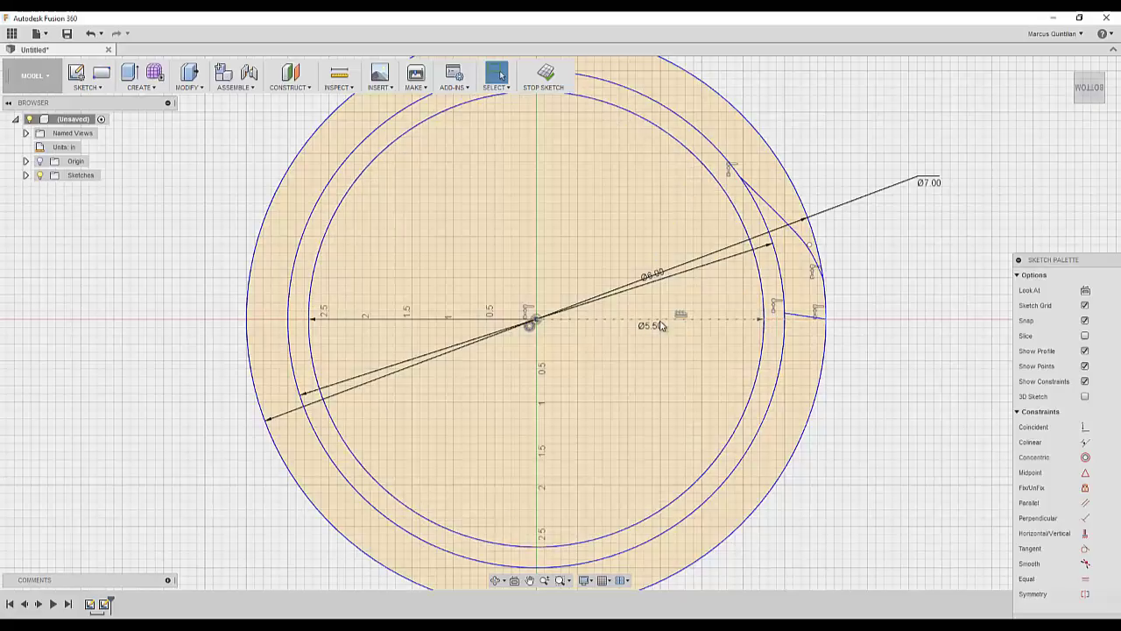
- Set the innermost circle's diameter to 5.25 in
double_click(654, 328)
text(5.25)
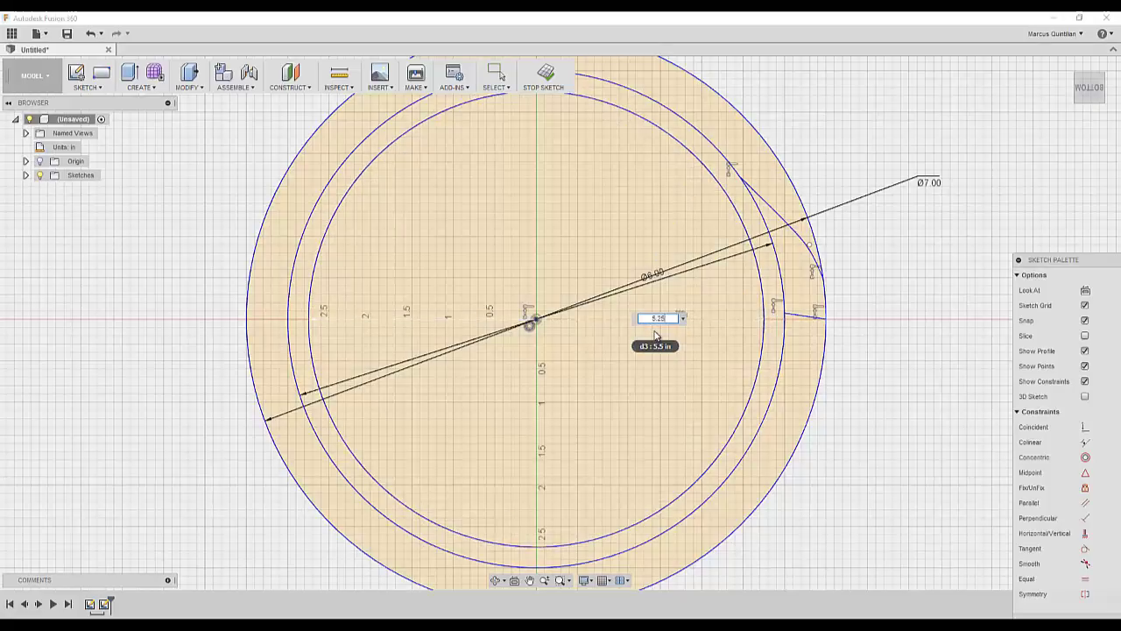
key(Return)
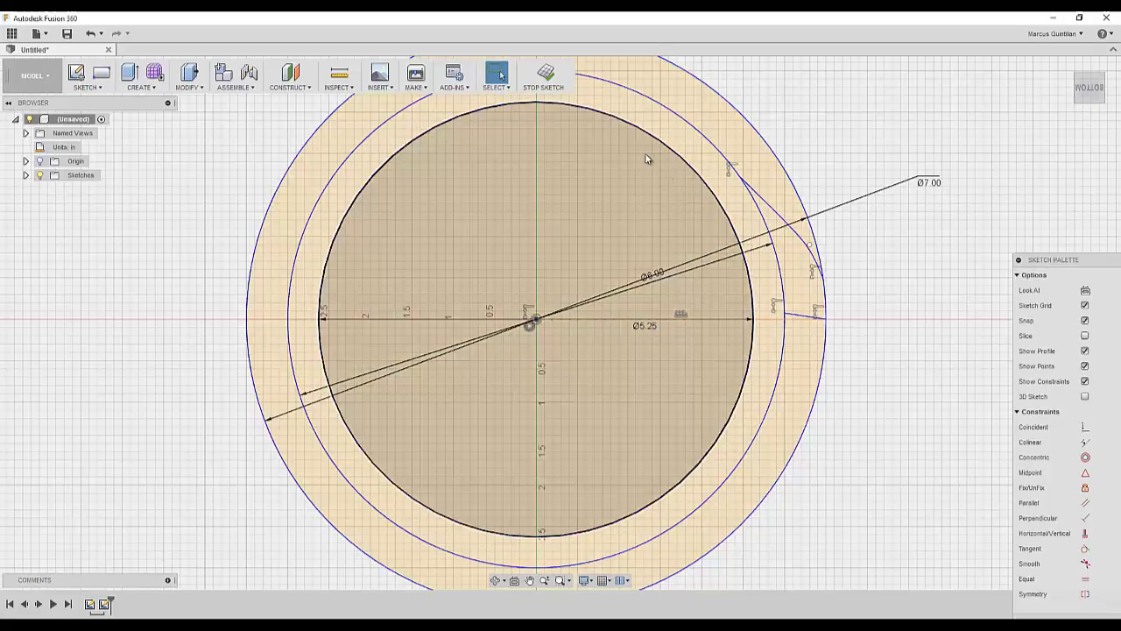
- Offset the horizontal construction line by 0.25 in toward the conic tooth, keeping the copy parallel to the original
click(86, 87)
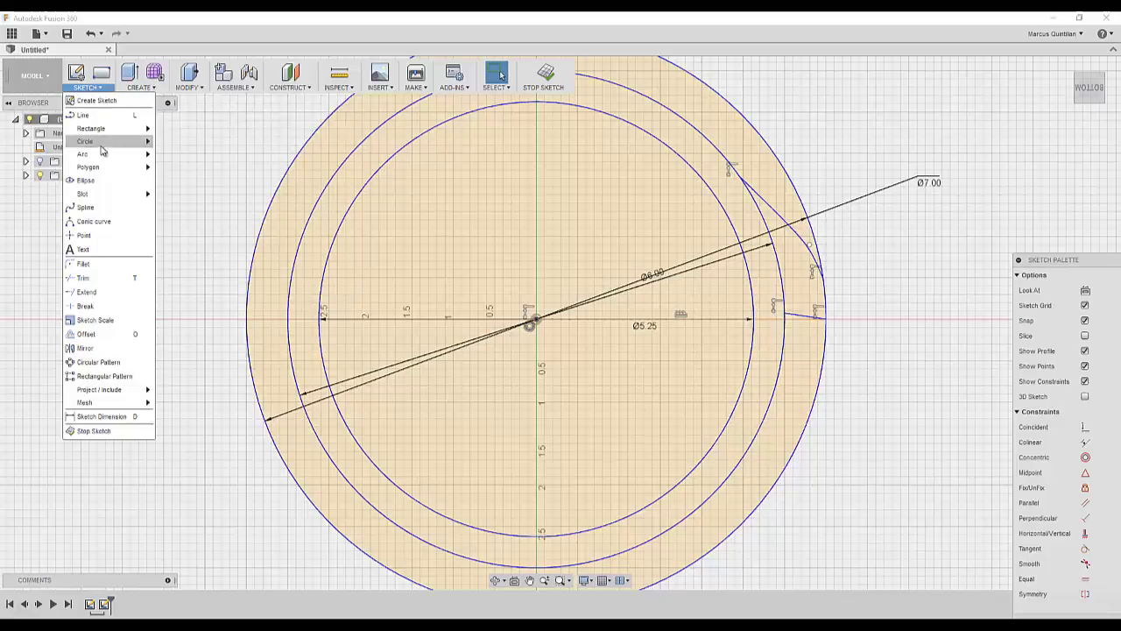
click(98, 335)
click(635, 319)
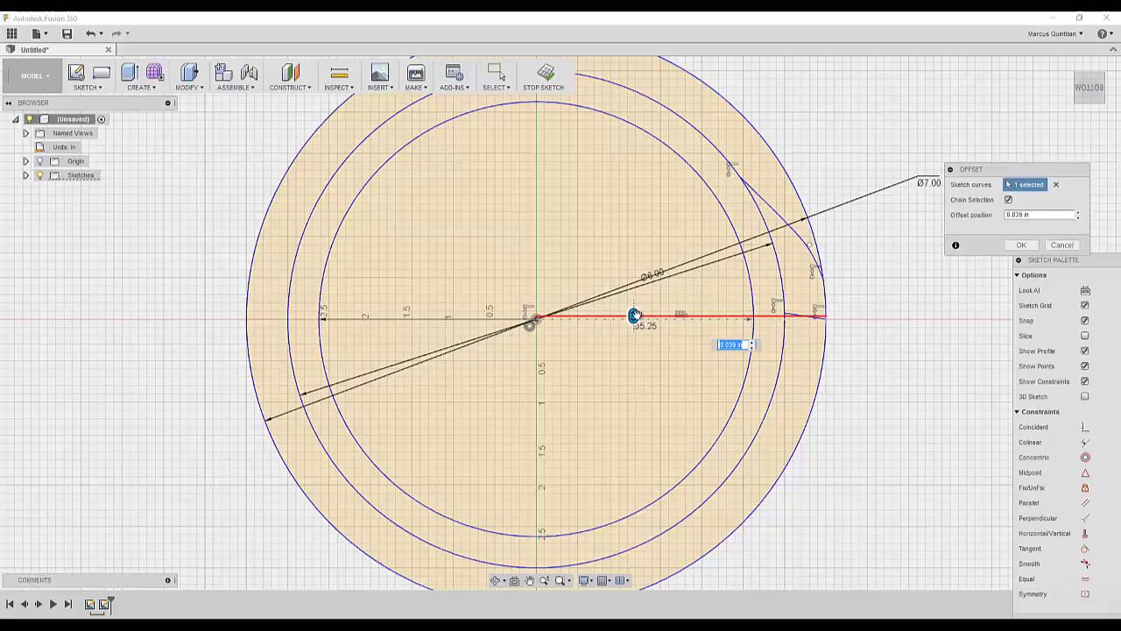
drag(634, 316, 634, 308)
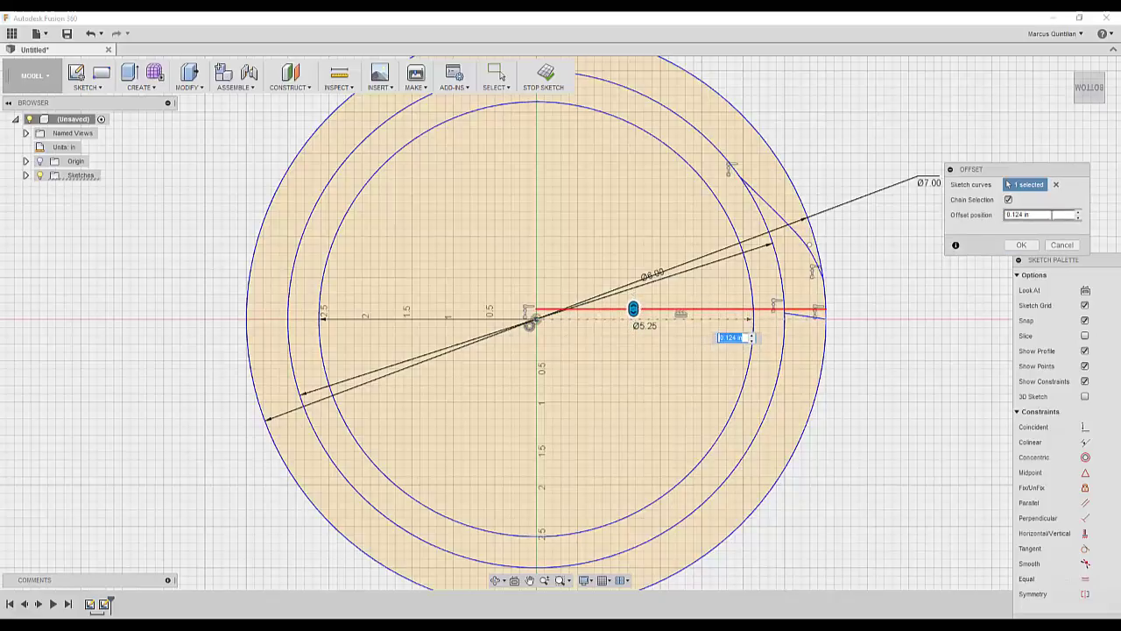
key(Return)
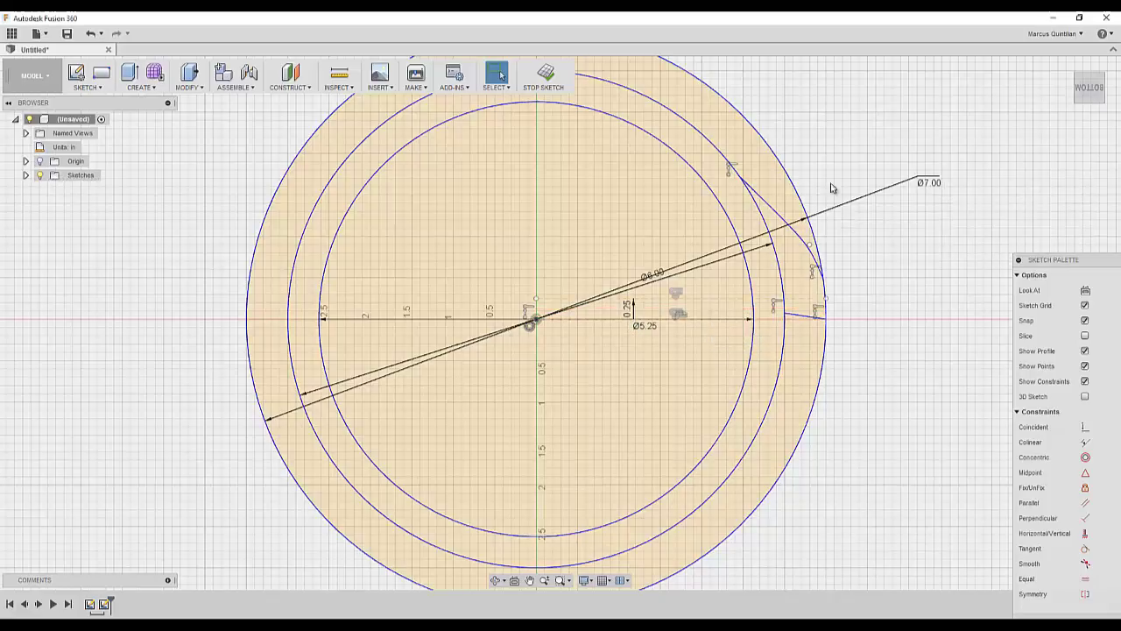
click(571, 304)
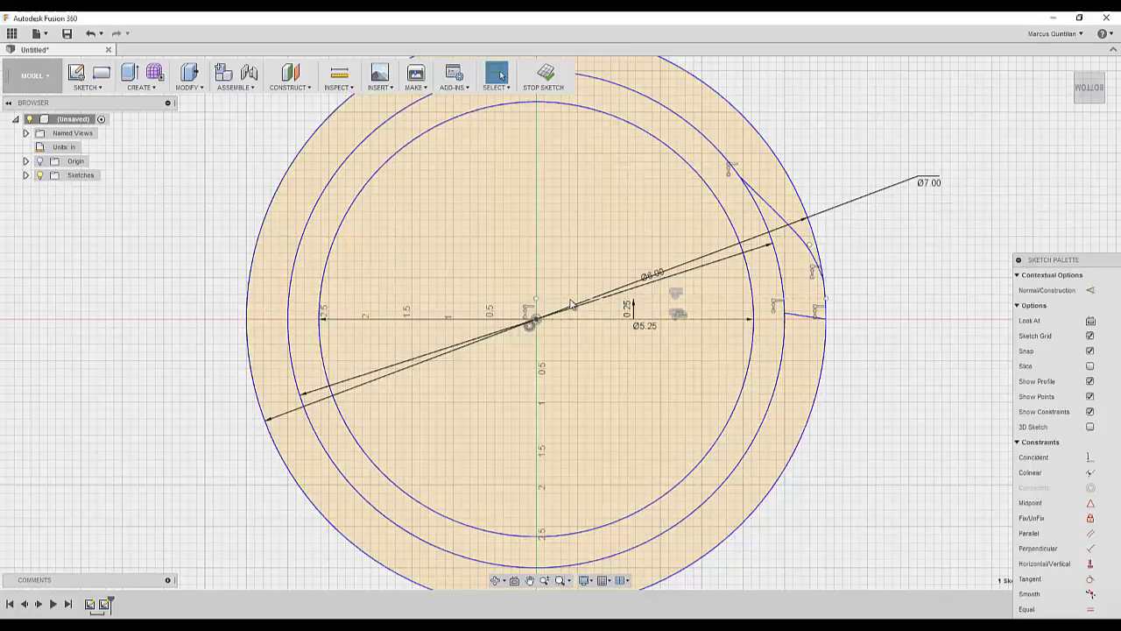
key(Escape)
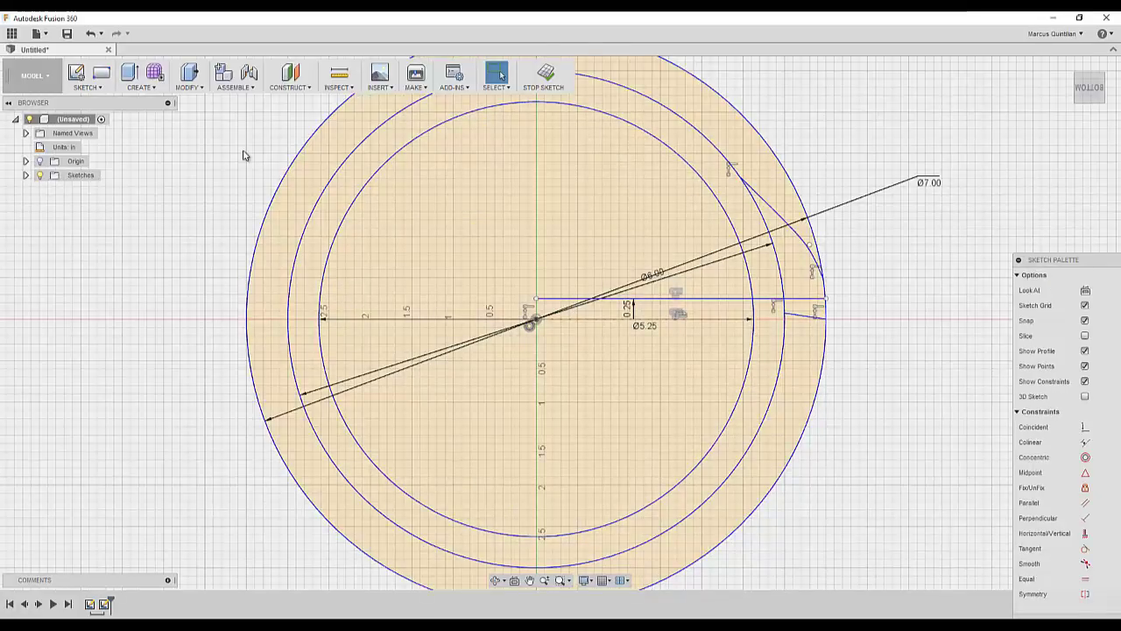
- Offset the same horizontal construction line by 0.25 in toward its opposite side to form the second spoke edge
click(87, 87)
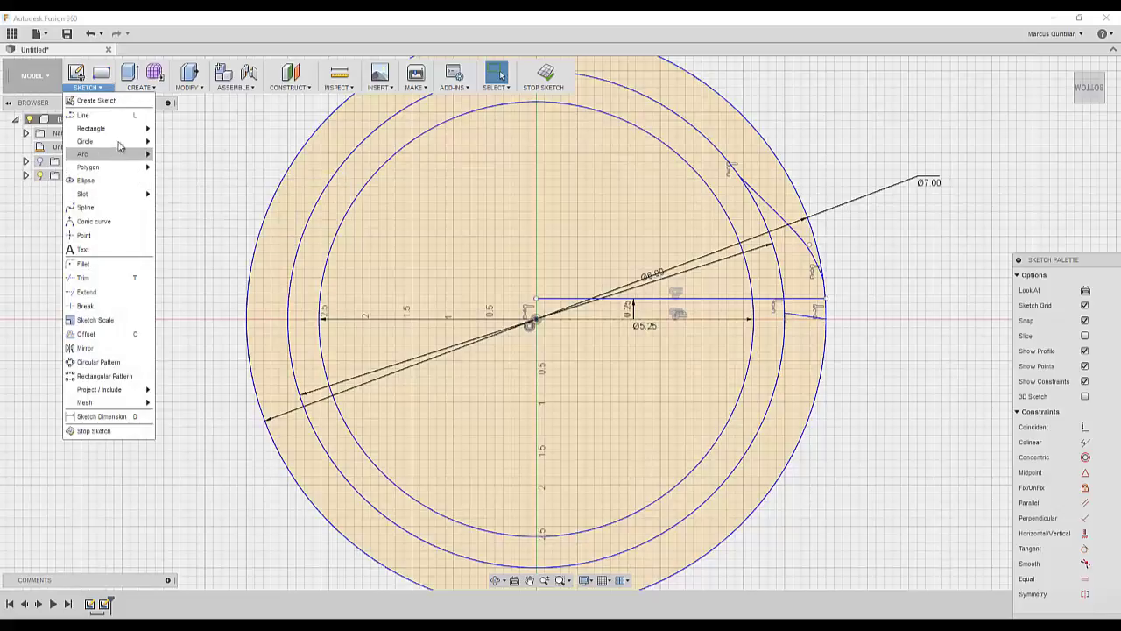
key(o)
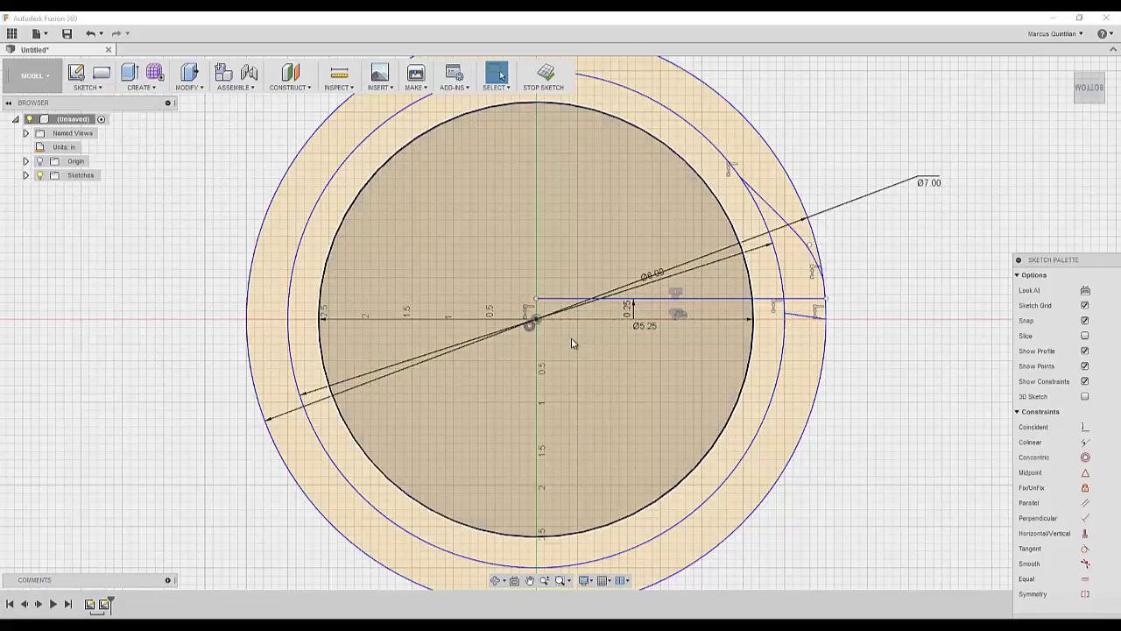
click(596, 321)
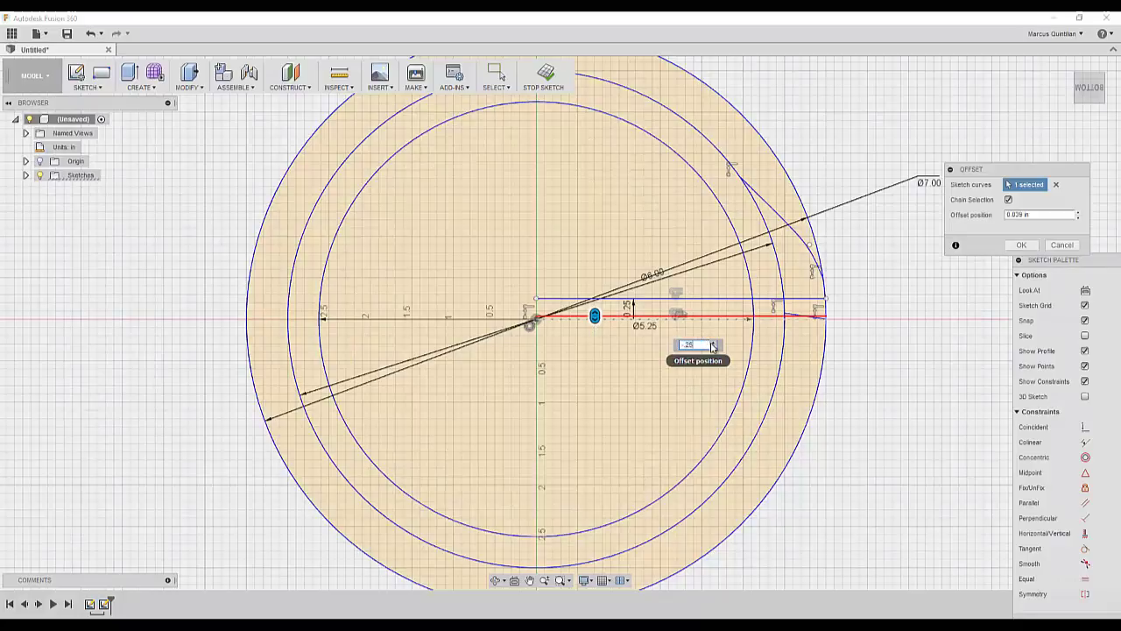
key(Return)
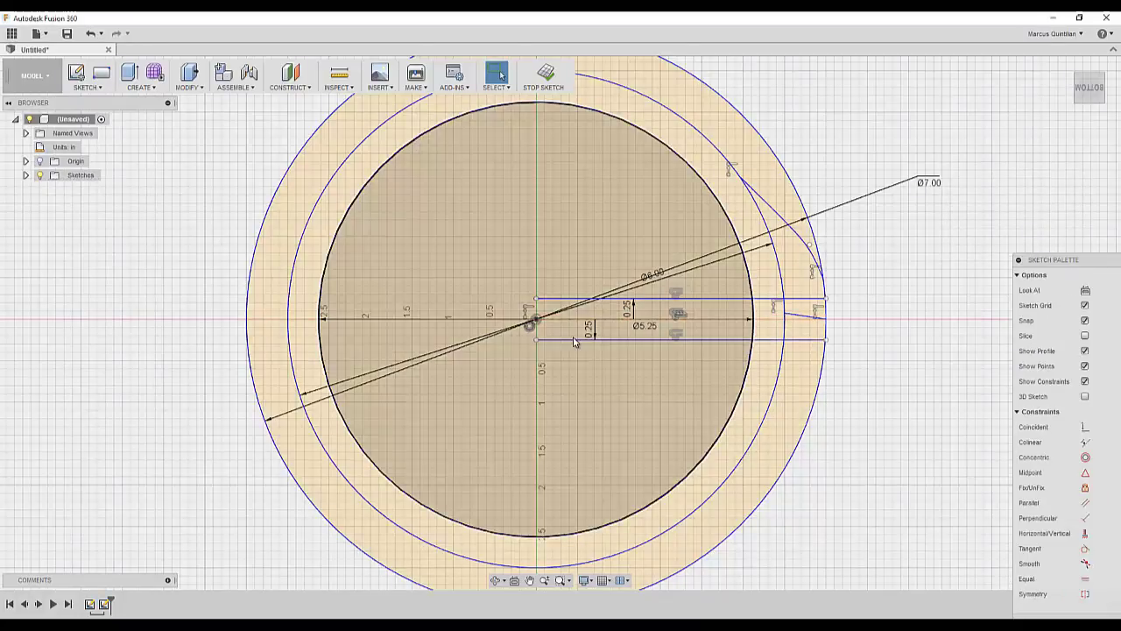
- Sketch a 1.5 in diameter hub circle from the common centre and place its dimension label above the circle
scroll(574, 342, up, 1)
key(c)
click(535, 320)
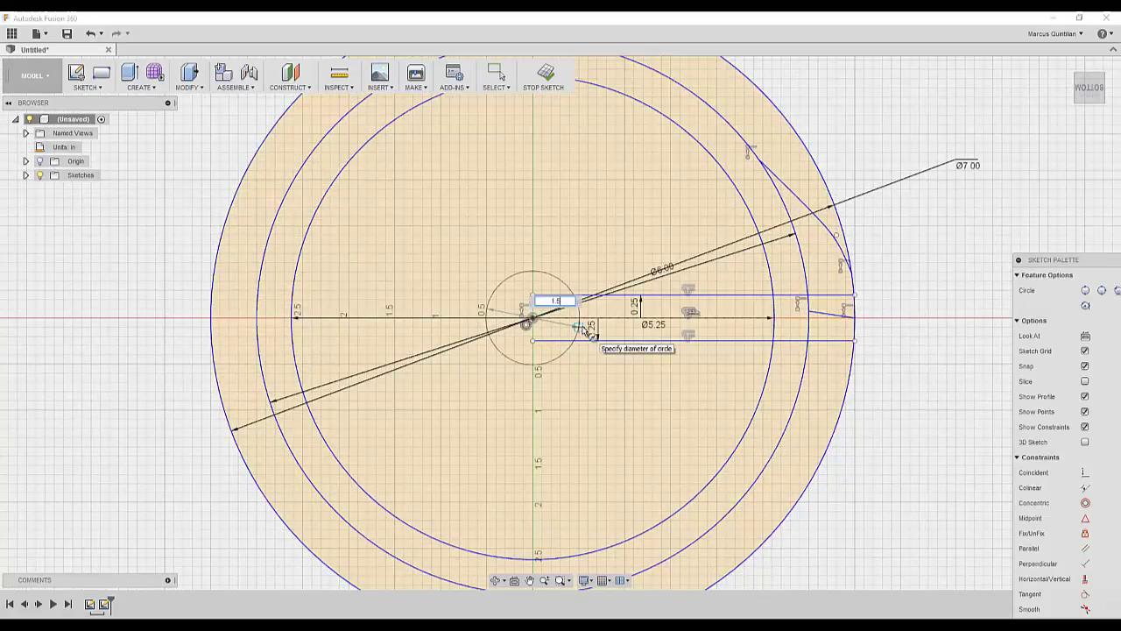
text(1.5)
key(Return)
key(Escape)
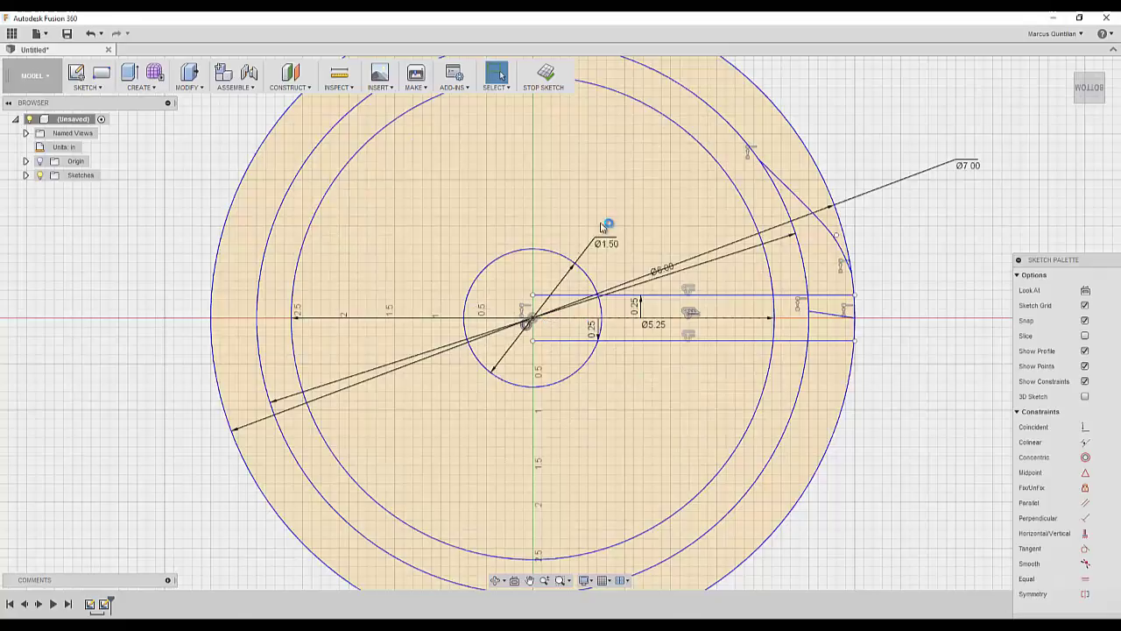
drag(602, 226, 545, 203)
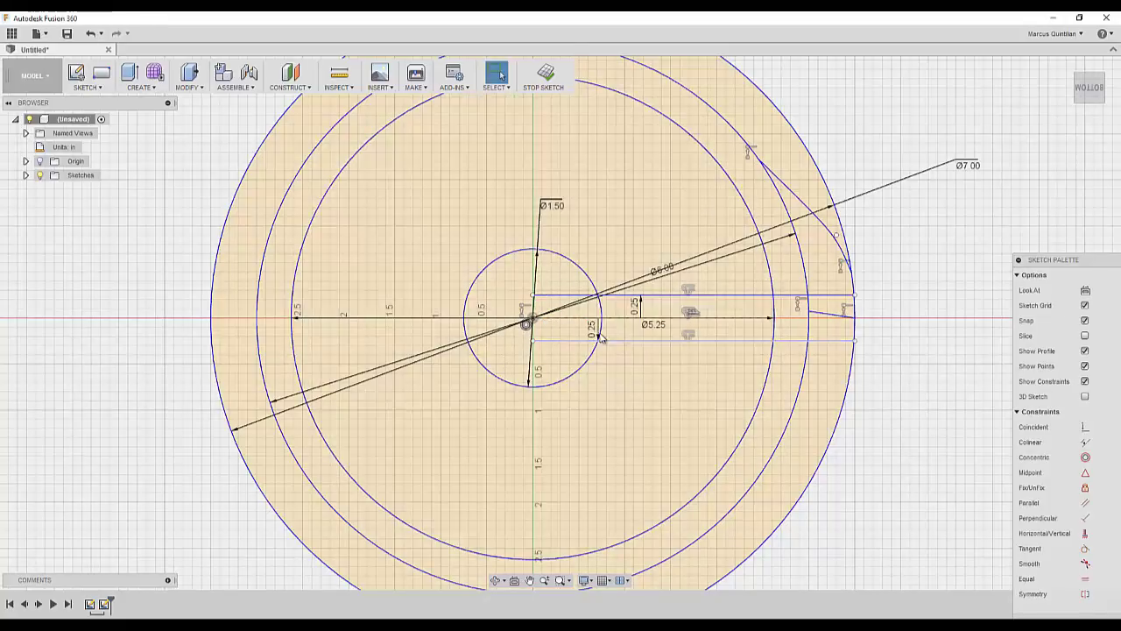
- Trim both spoke lines inside the hub circle and just outside the 5.25 in circle, plus the lower line's outermost portion
key(t)
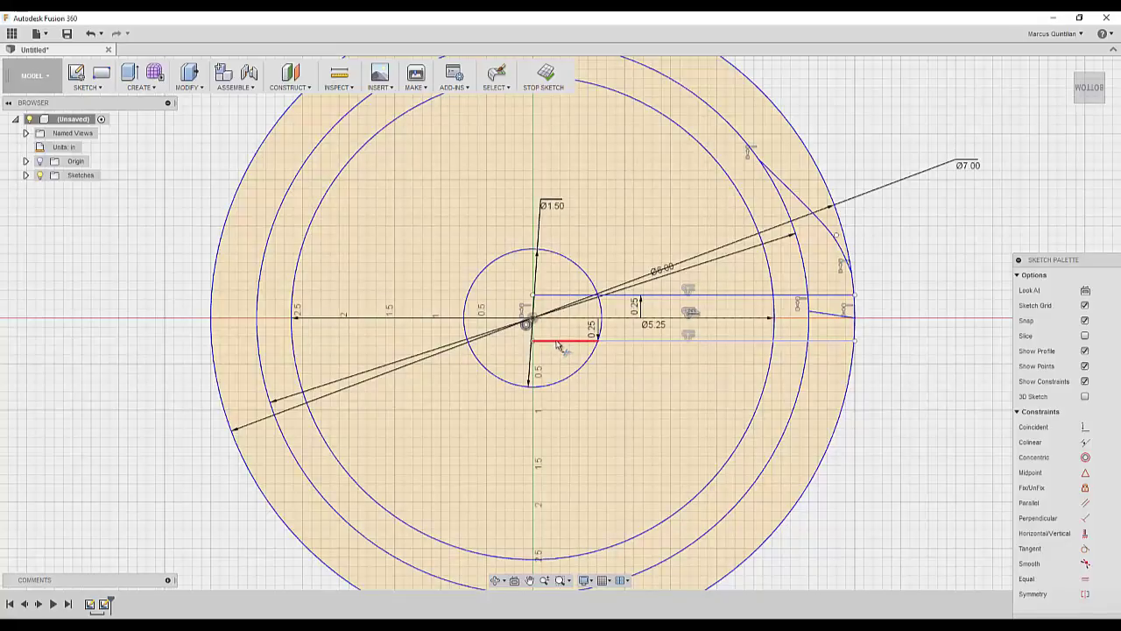
click(561, 340)
click(565, 296)
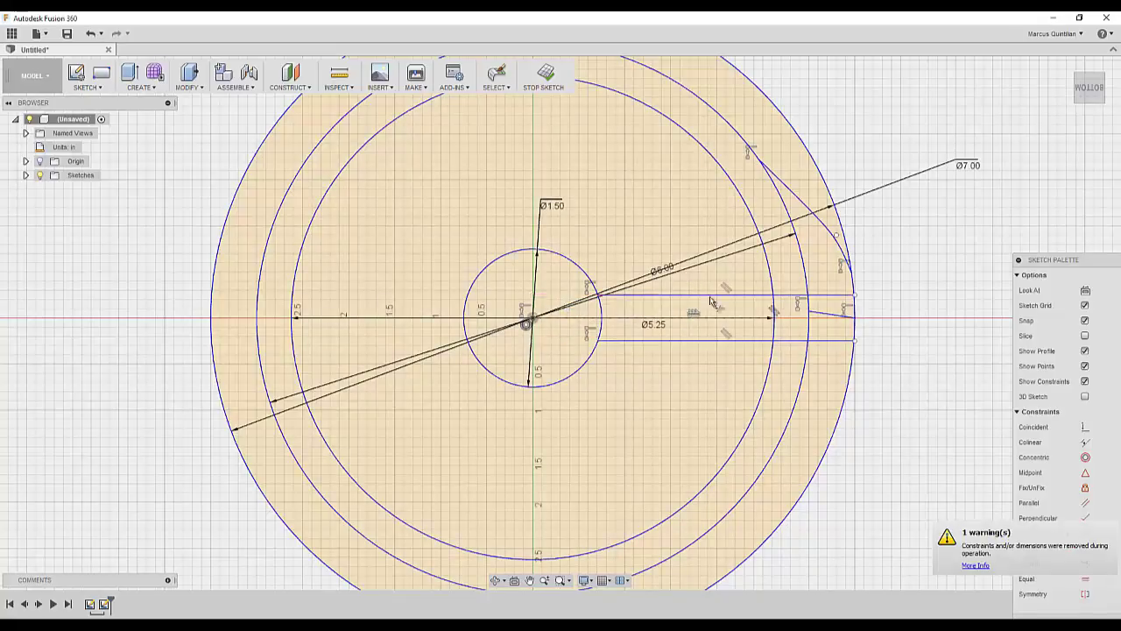
click(786, 296)
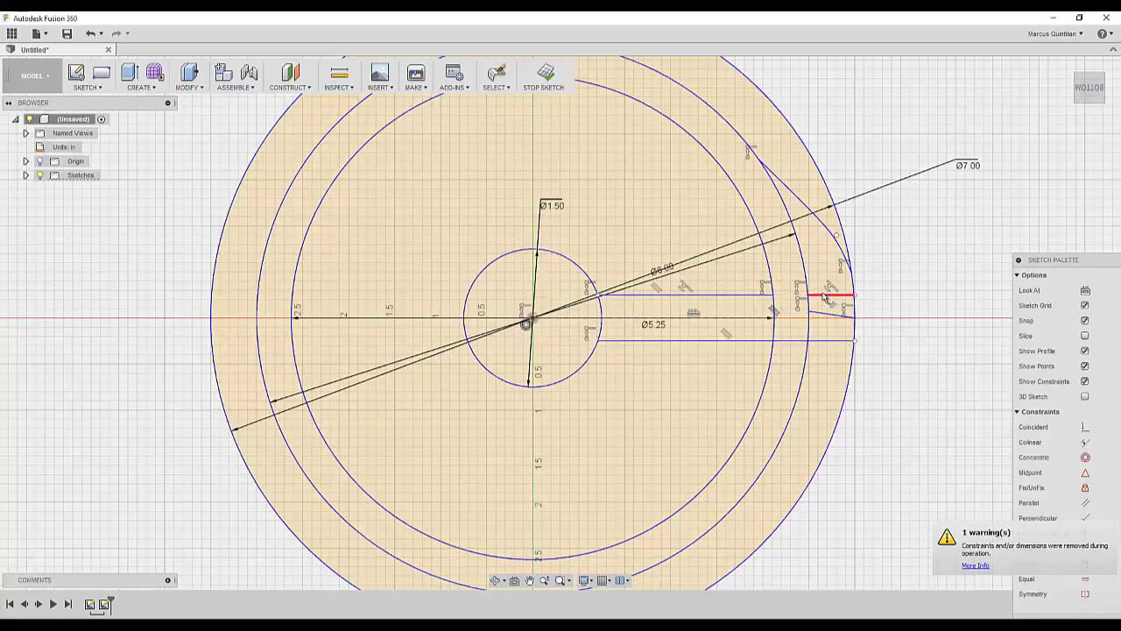
click(825, 342)
click(795, 344)
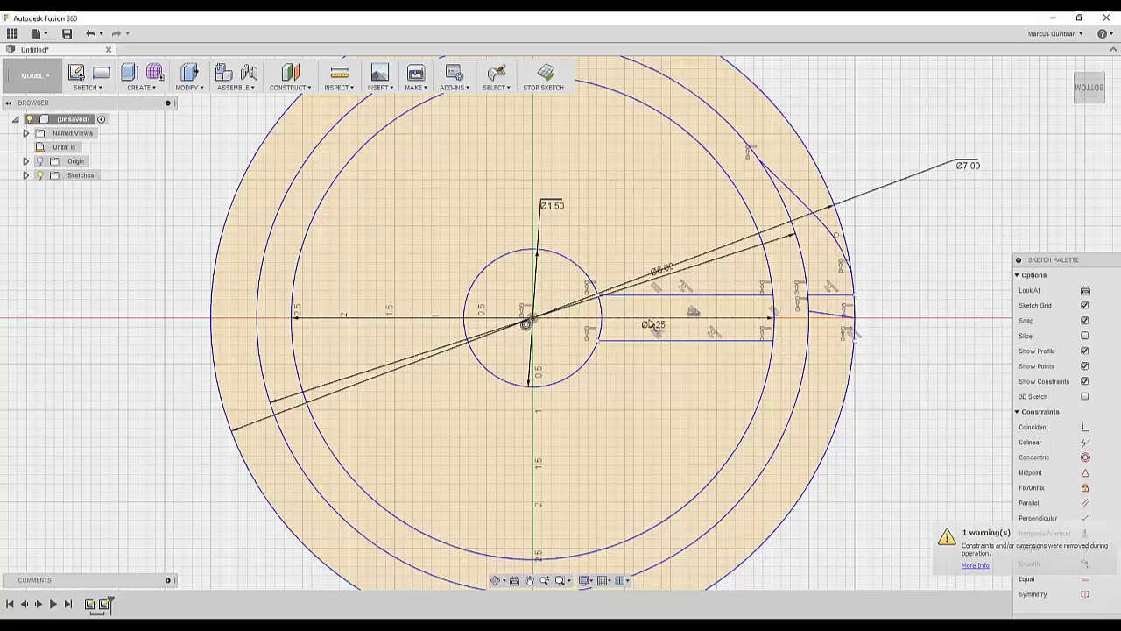
- Create a full circular pattern of the two spoke lines around the common centre with a quantity of 3
scroll(409, 239, down, 1)
click(105, 92)
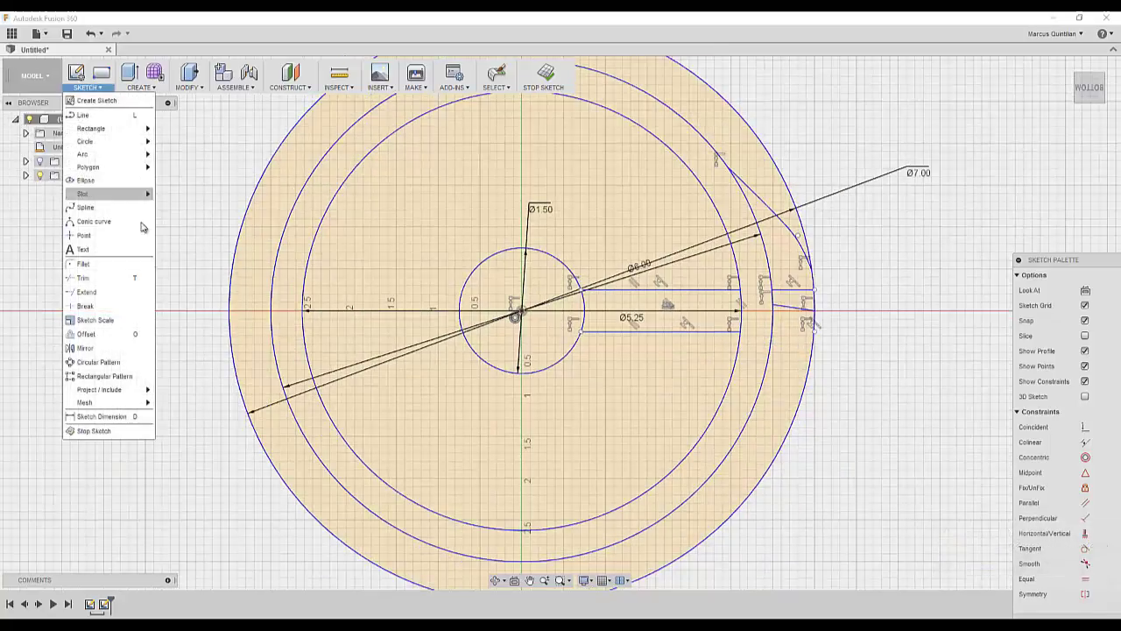
click(109, 360)
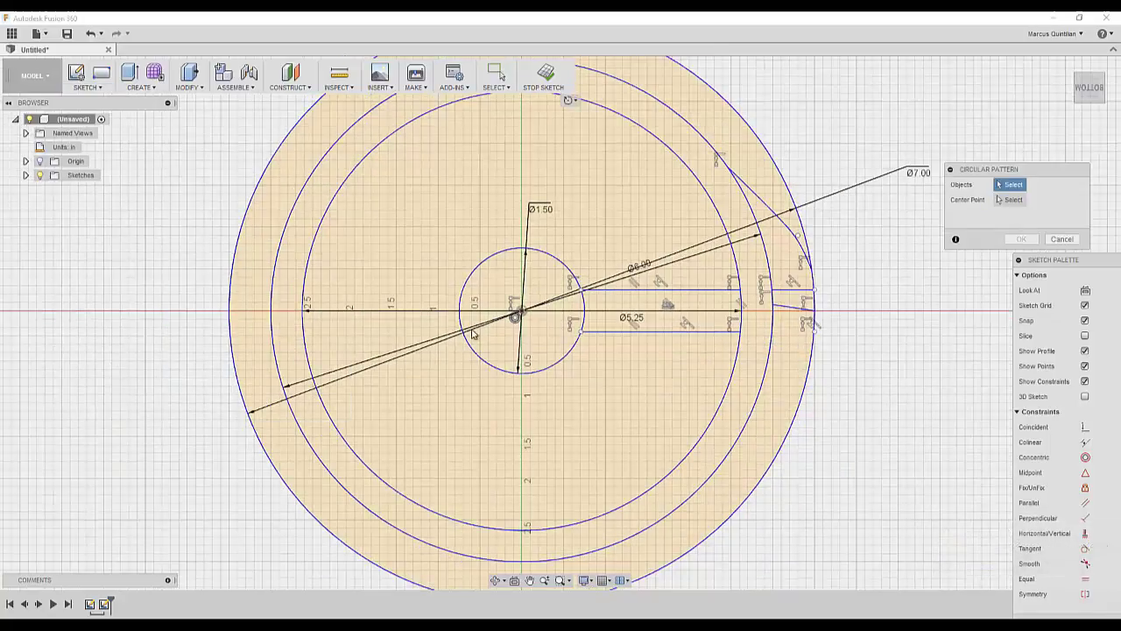
click(602, 332)
click(612, 294)
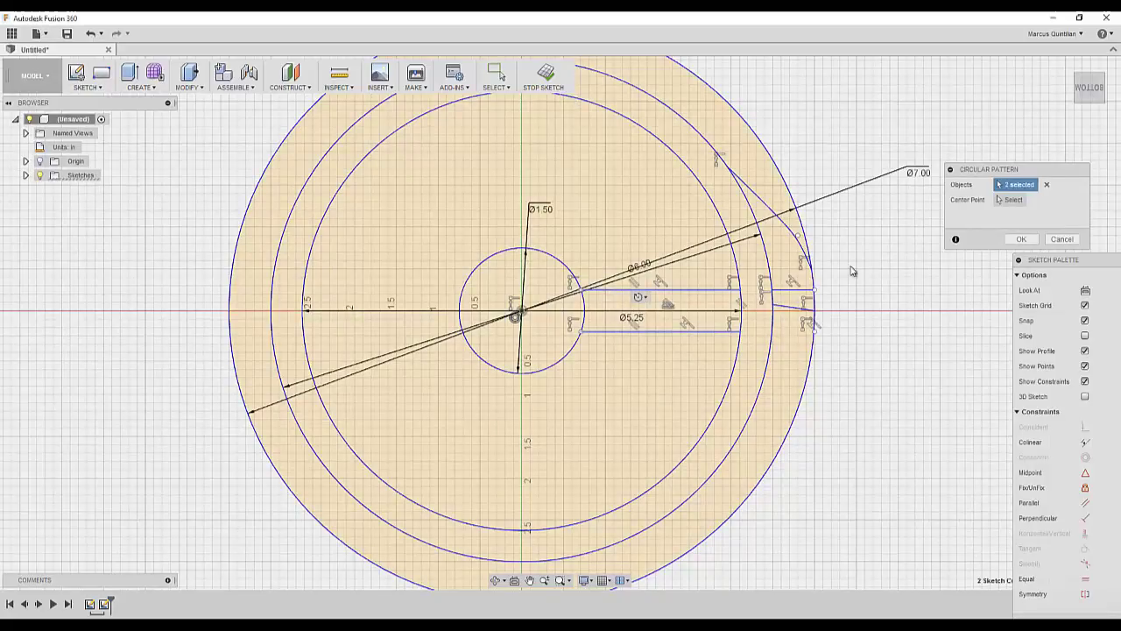
click(1017, 200)
click(519, 312)
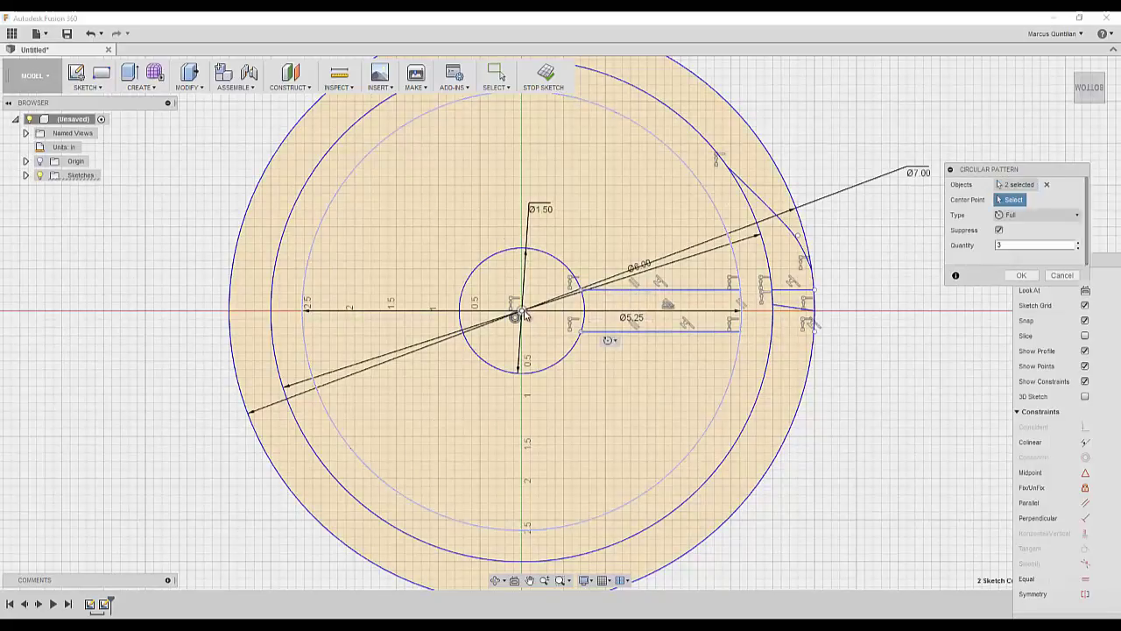
key(Return)
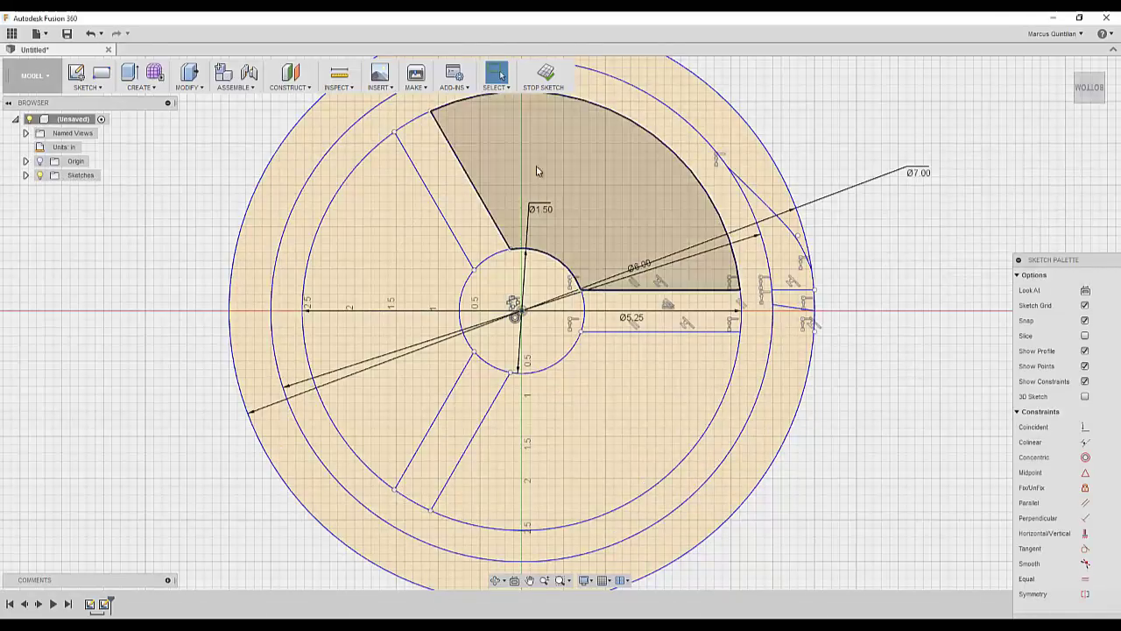
- Sketch a 0.25 in diameter hole circle at the hub's centre and finish the sketch
key(c)
click(517, 313)
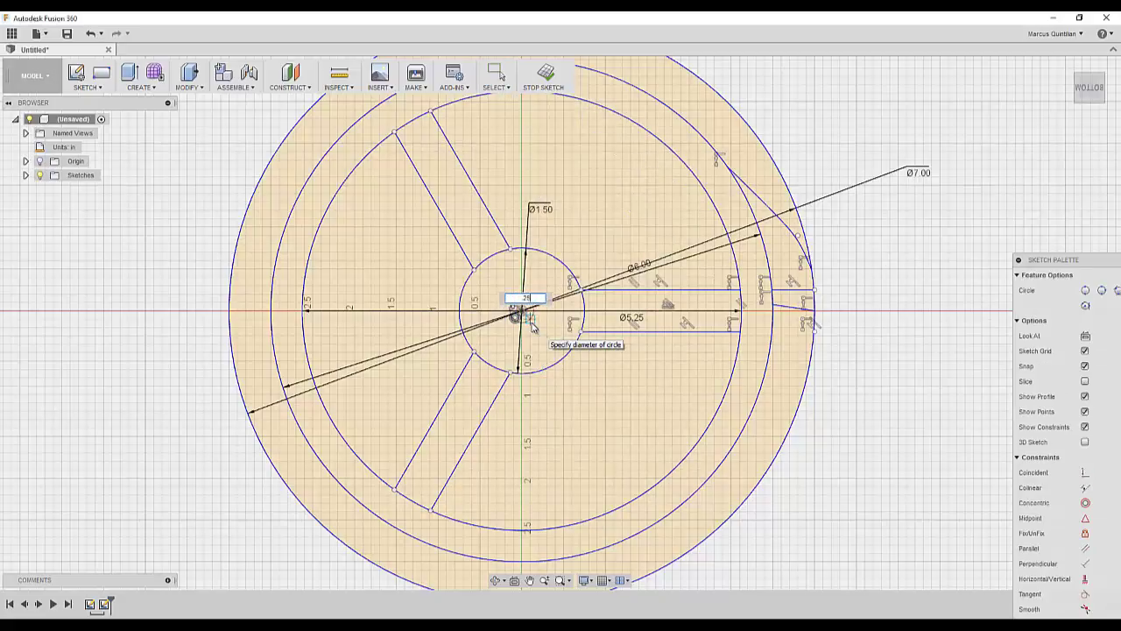
key(Escape)
click(543, 75)
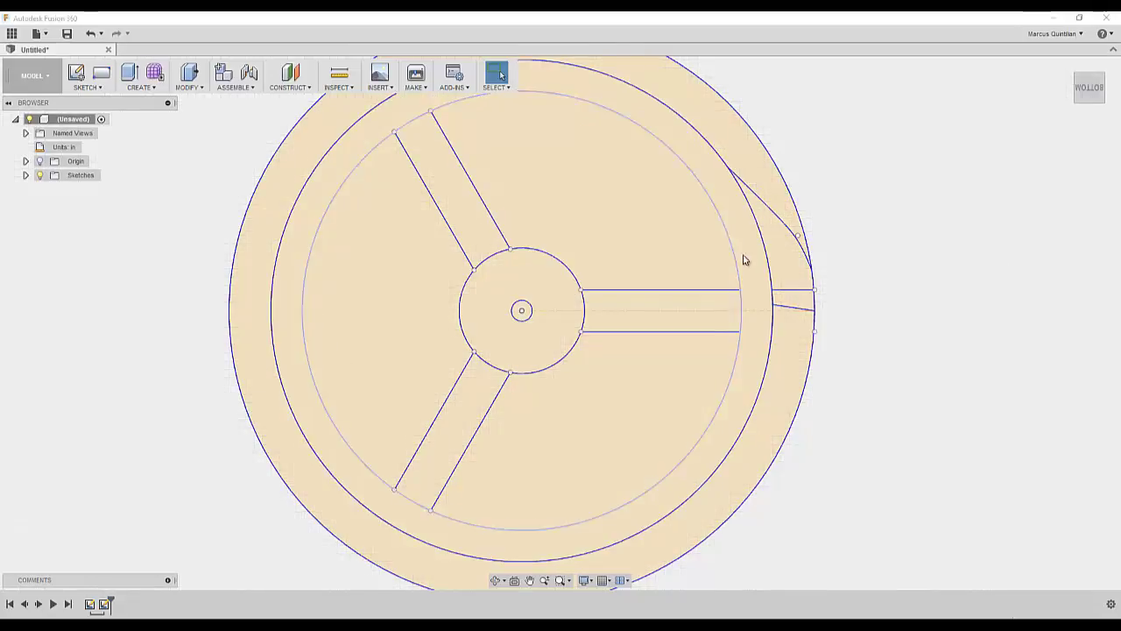
- Extrude the rim ring, both tooth regions, the hub around its hole and all three spokes as one new body
key(e)
click(777, 260)
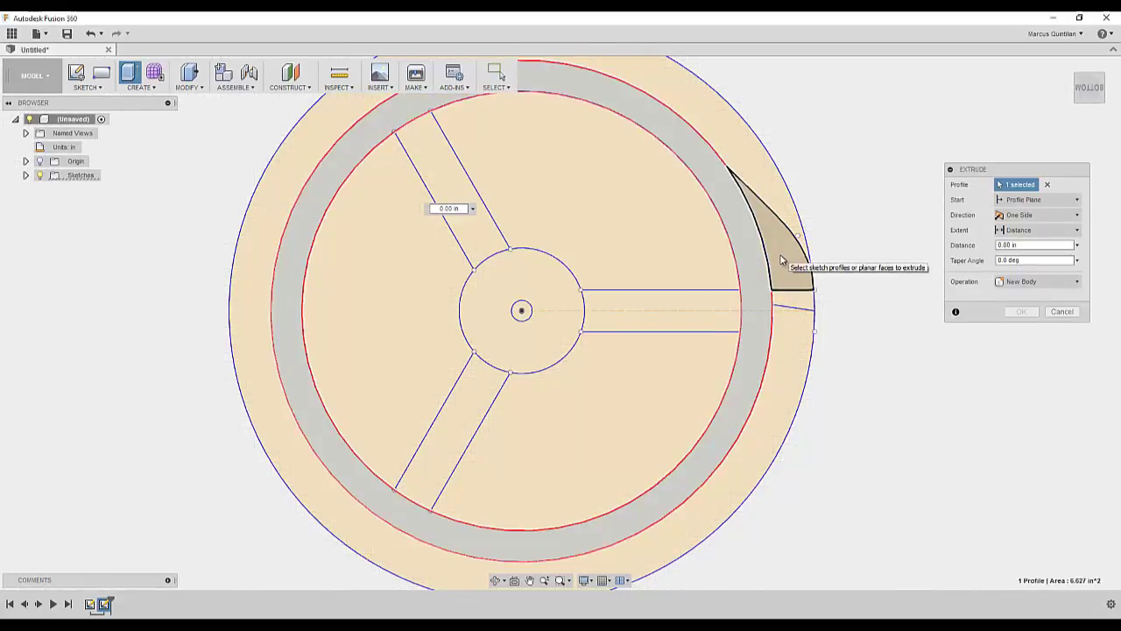
click(802, 301)
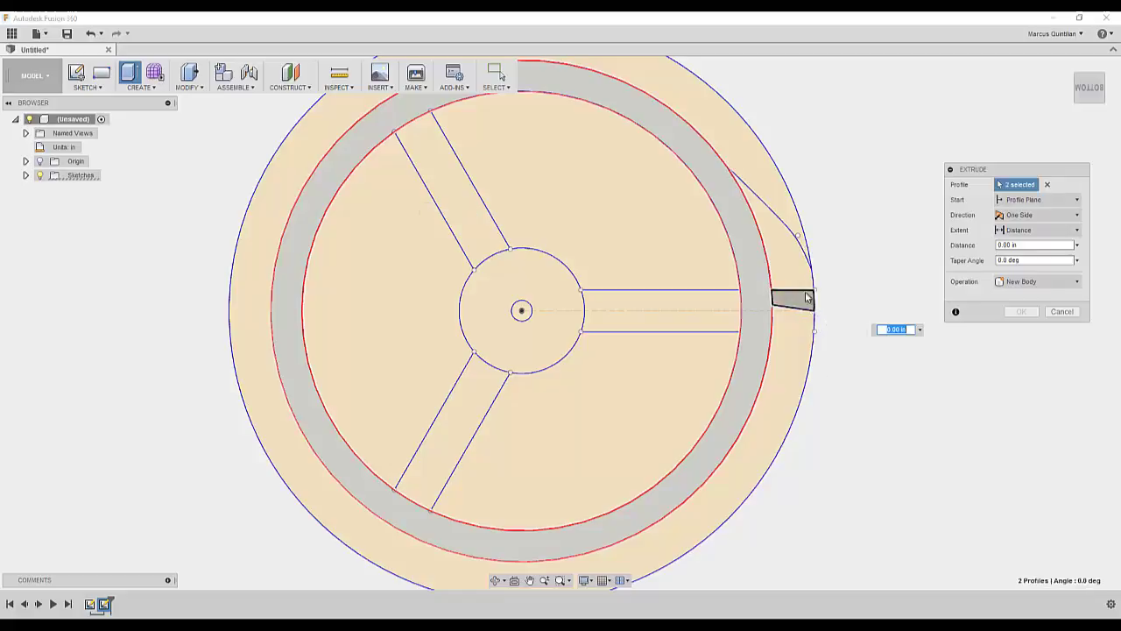
click(797, 275)
click(706, 306)
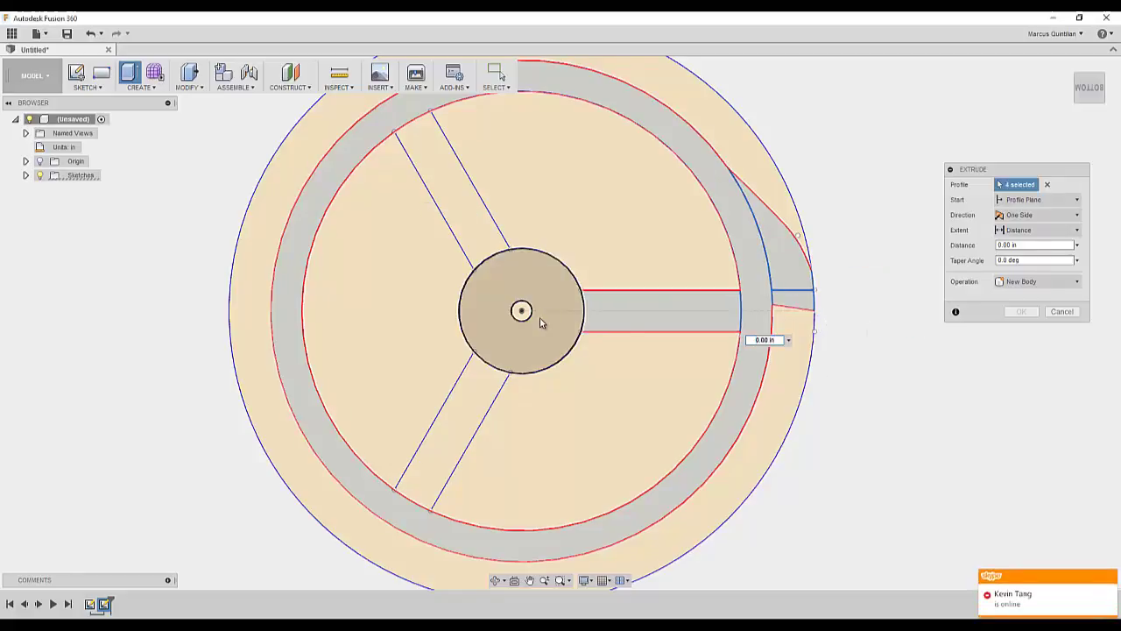
click(523, 293)
click(465, 211)
click(476, 403)
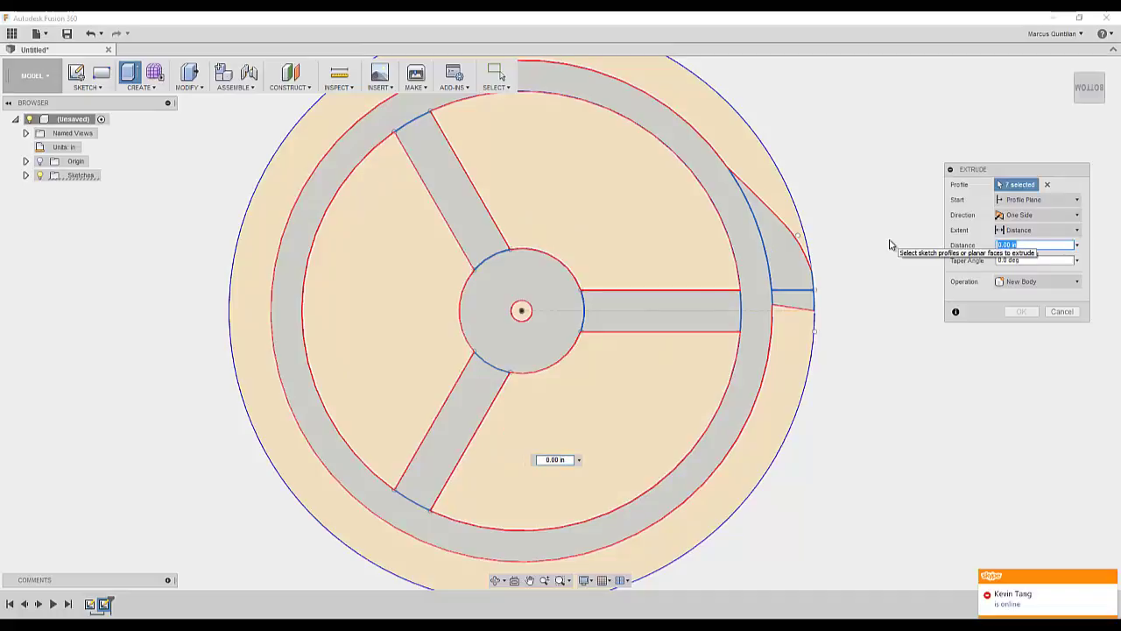
key(Return)
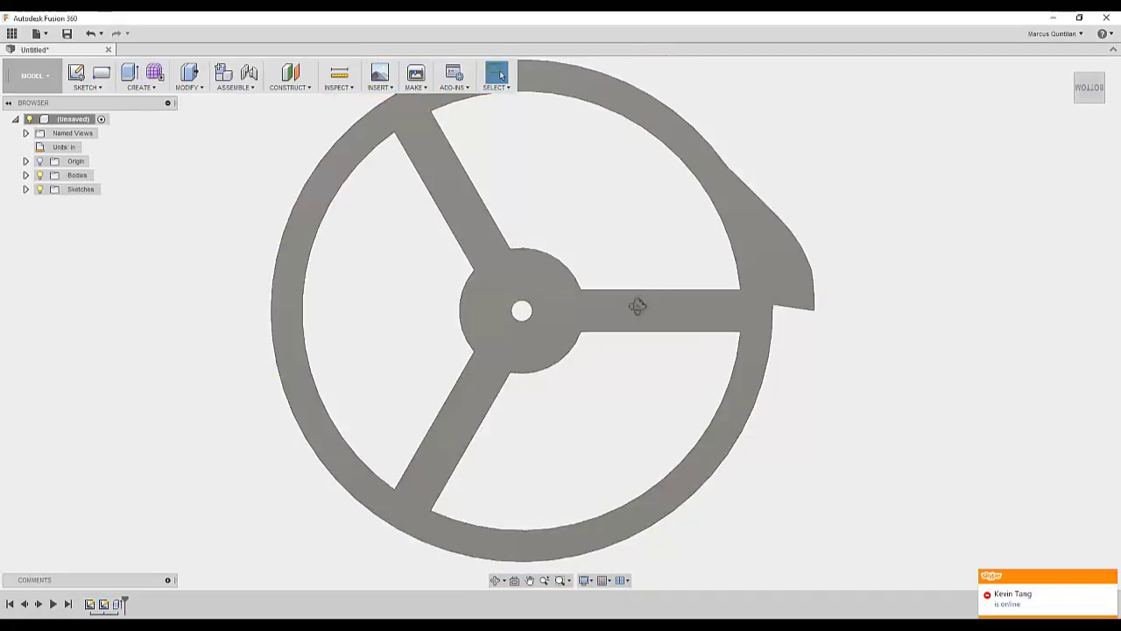
- In a new sketch on the wheel, draw a line from the centre to the rim's inner edge, between the two left spokes
mouse_move(639, 306)
shift+middle_down()
mouse_move(637, 242)
mouse_move(628, 383)
mouse_move(625, 271)
mouse_move(548, 300)
mouse_move(526, 324)
mouse_move(499, 289)
mouse_move(482, 378)
shift+middle_up()
shift+middle_drag(492, 302, 507, 316)
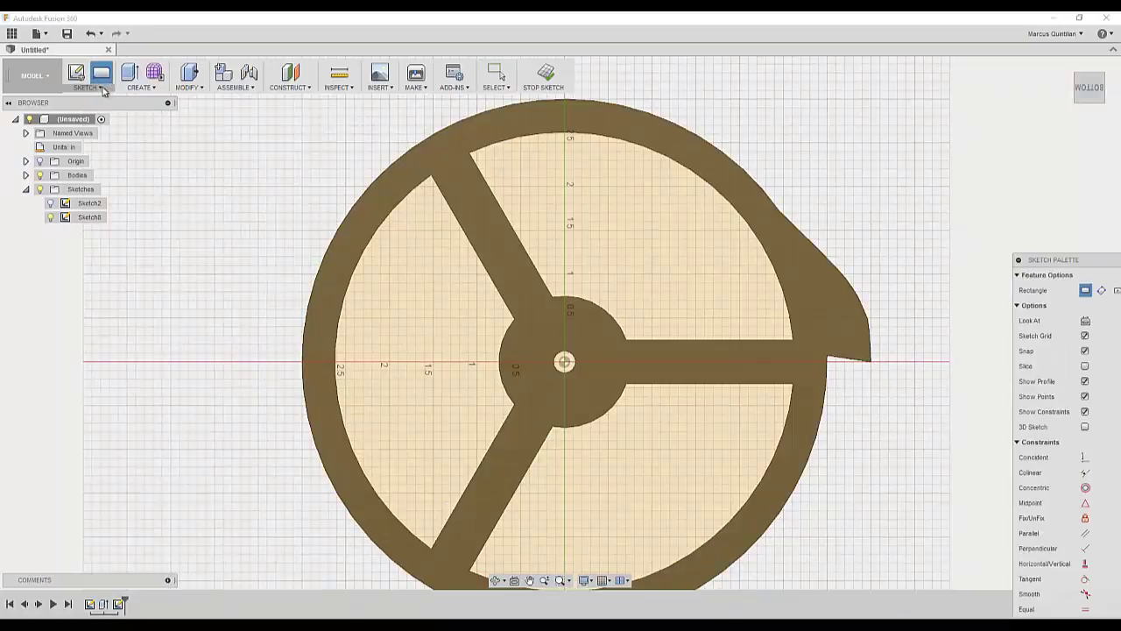
click(98, 85)
click(102, 118)
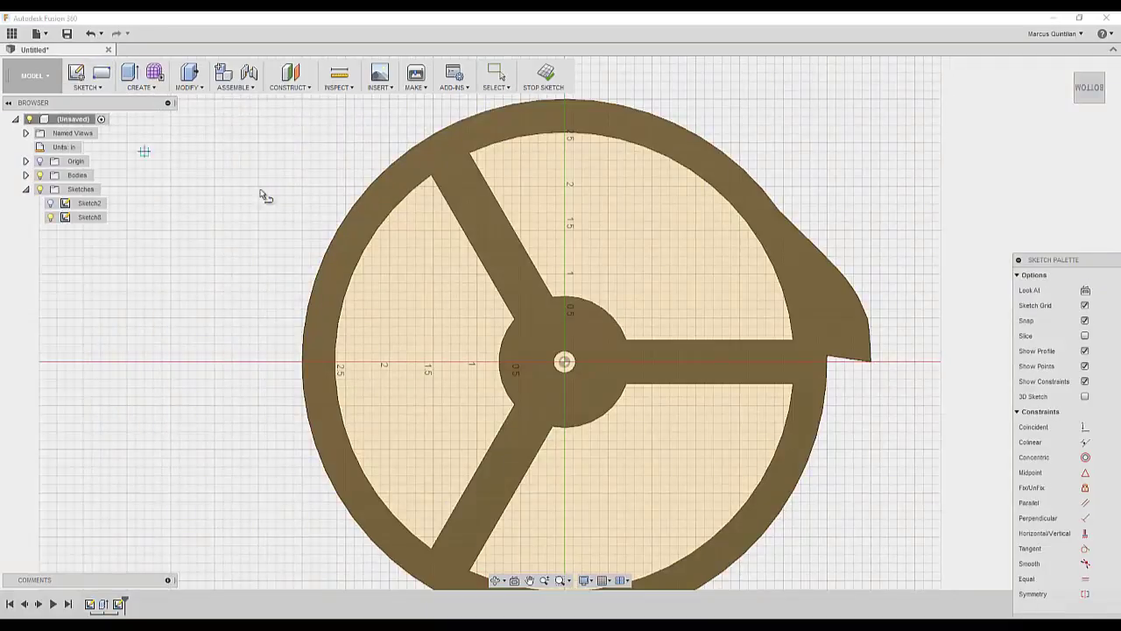
click(565, 362)
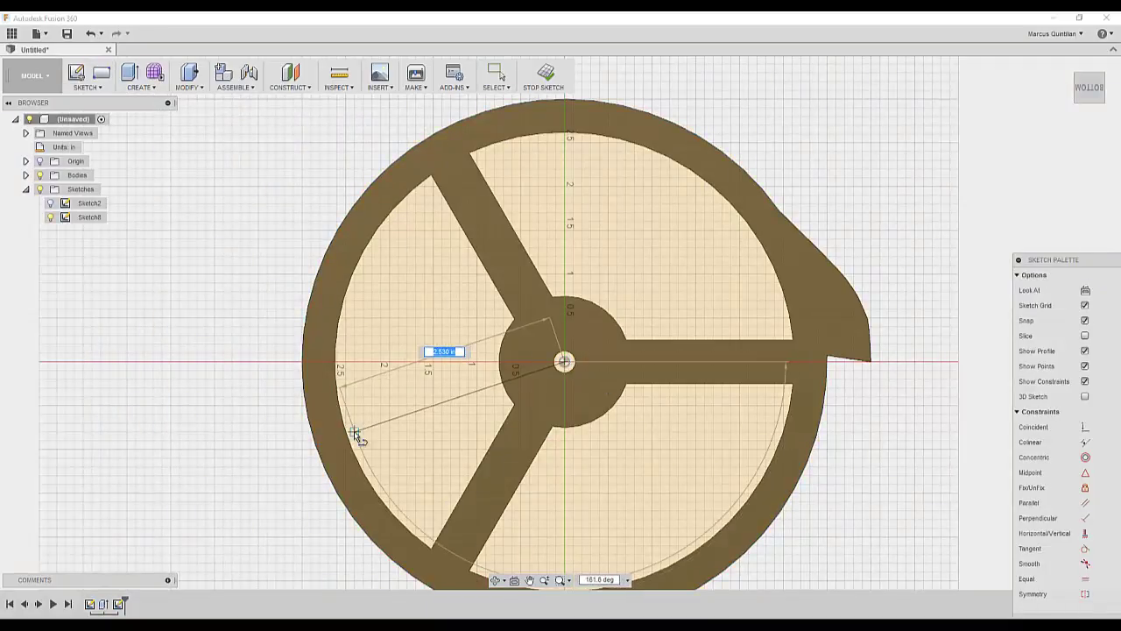
click(346, 430)
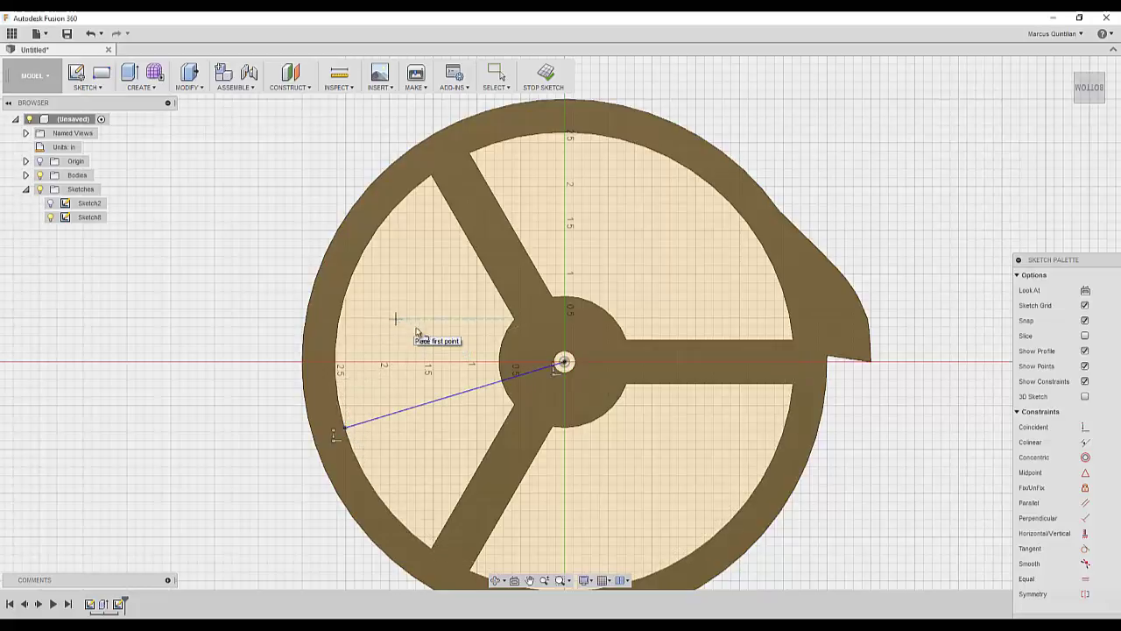
- Sketch a 4 in diameter circle centred on the wheel's hole
key(c)
click(564, 362)
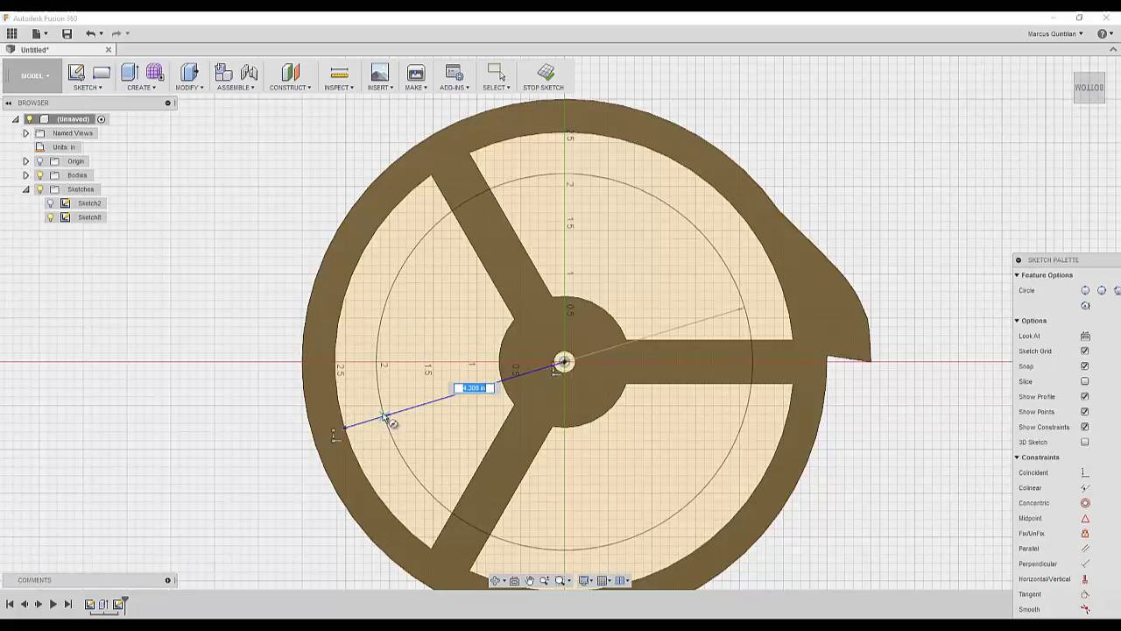
text(4)
key(Return)
key(Escape)
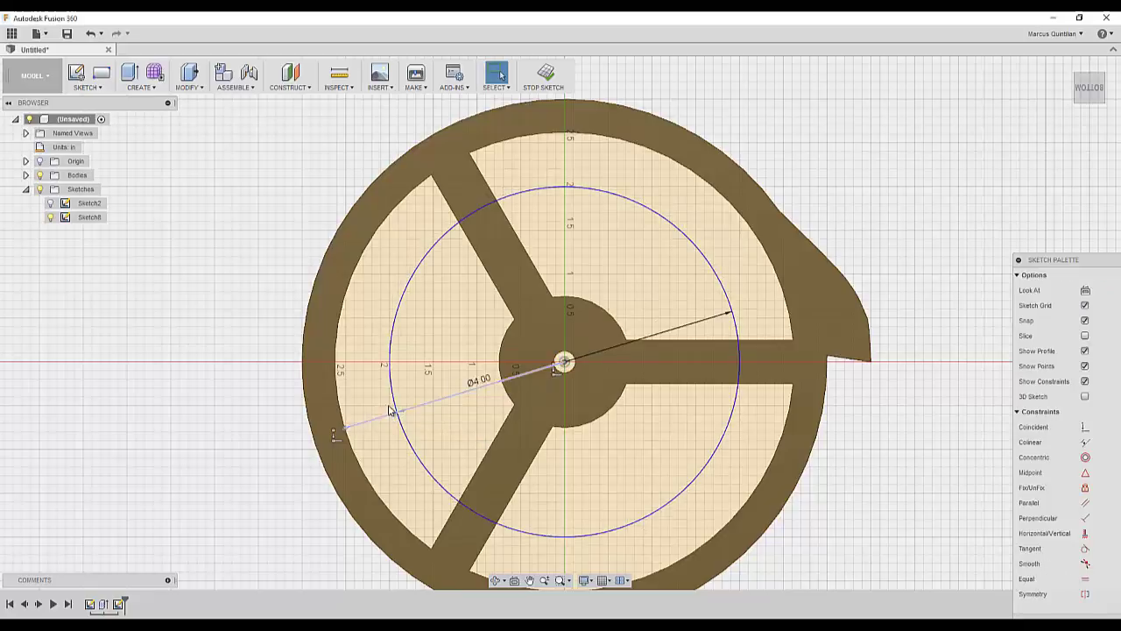
click(79, 88)
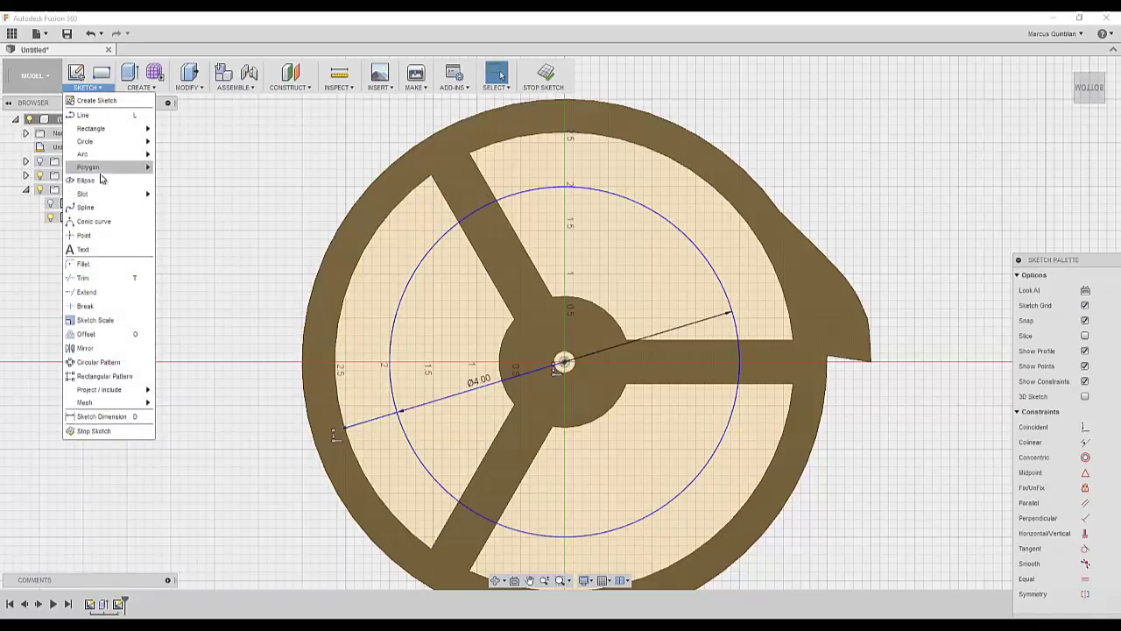
click(98, 221)
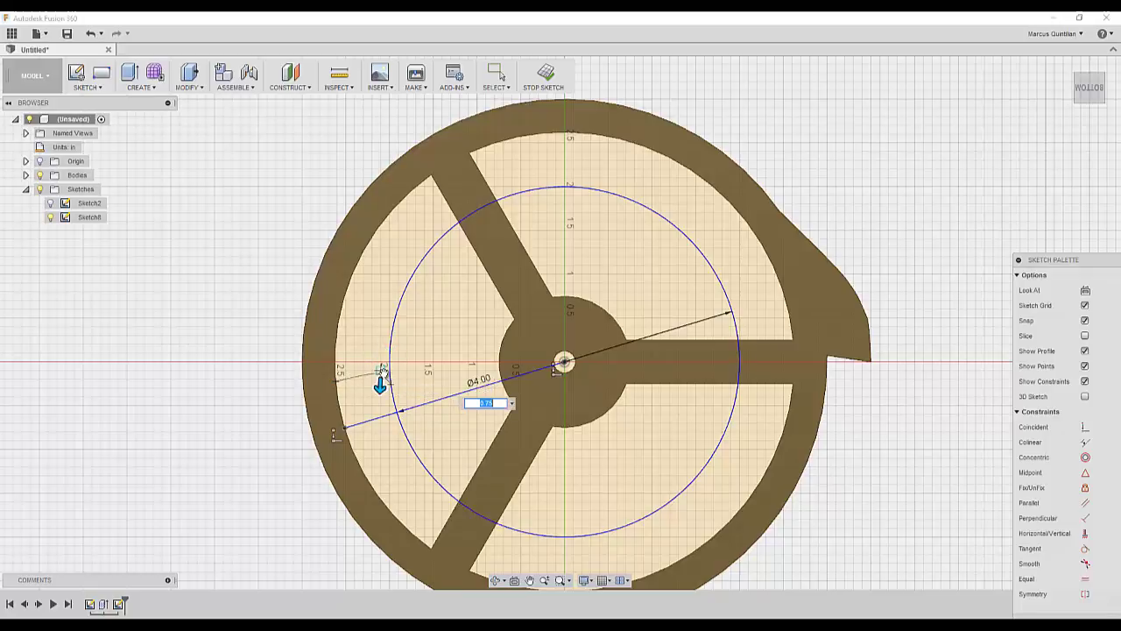
scroll(396, 399, up, 5)
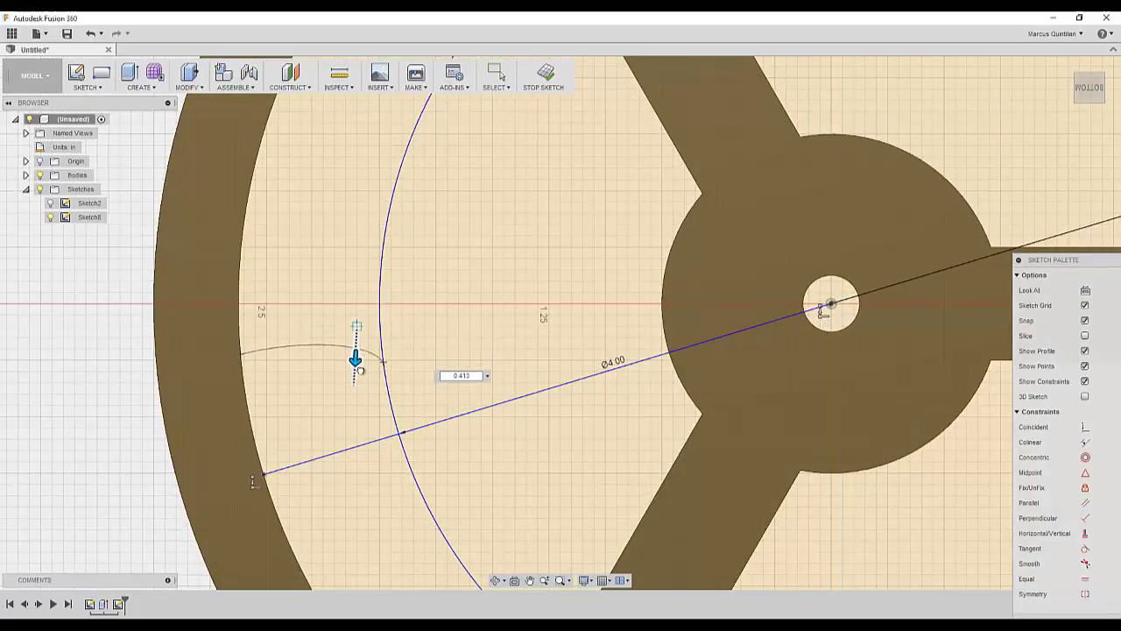
click(356, 330)
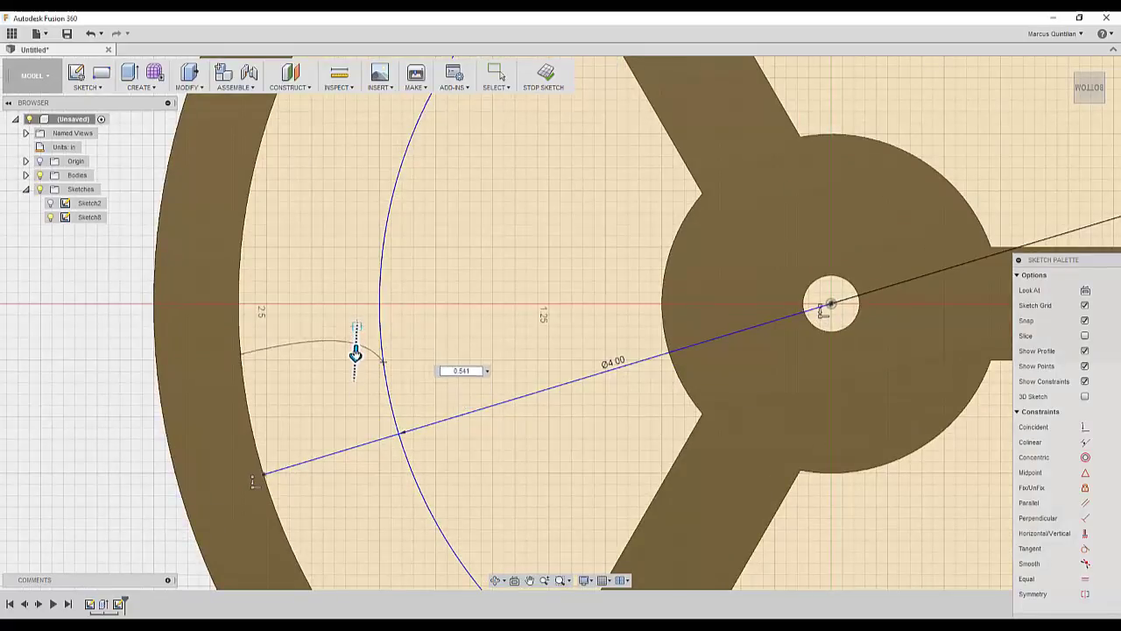
key(Escape)
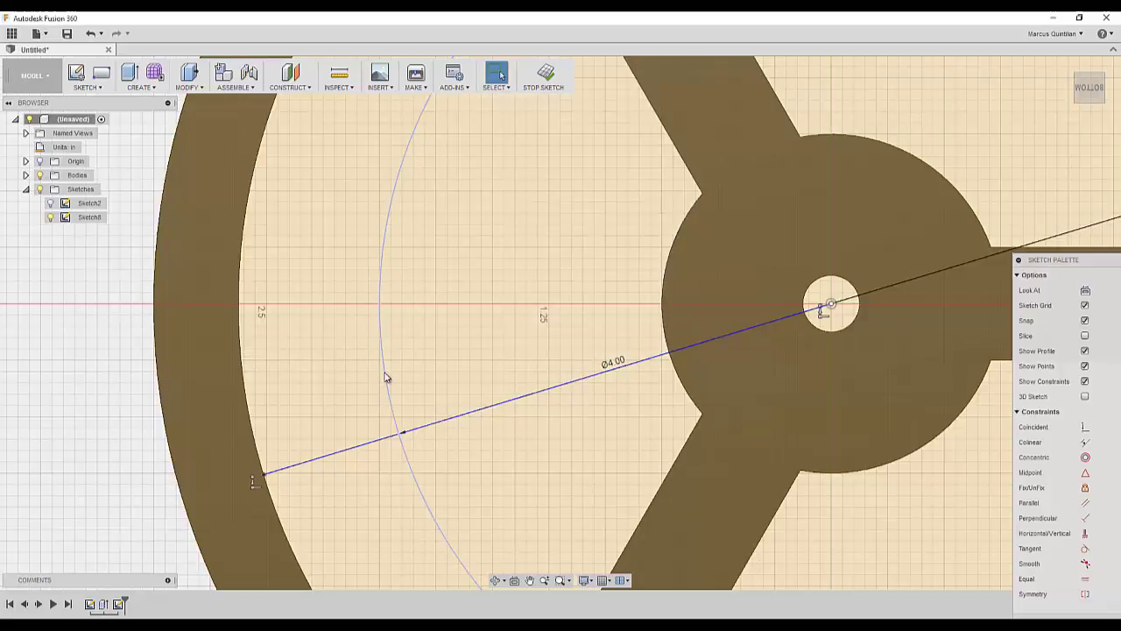
- Sketch a conic curve from the 4 in circle to the rim's inner edge, above the line between the two left spokes
click(86, 87)
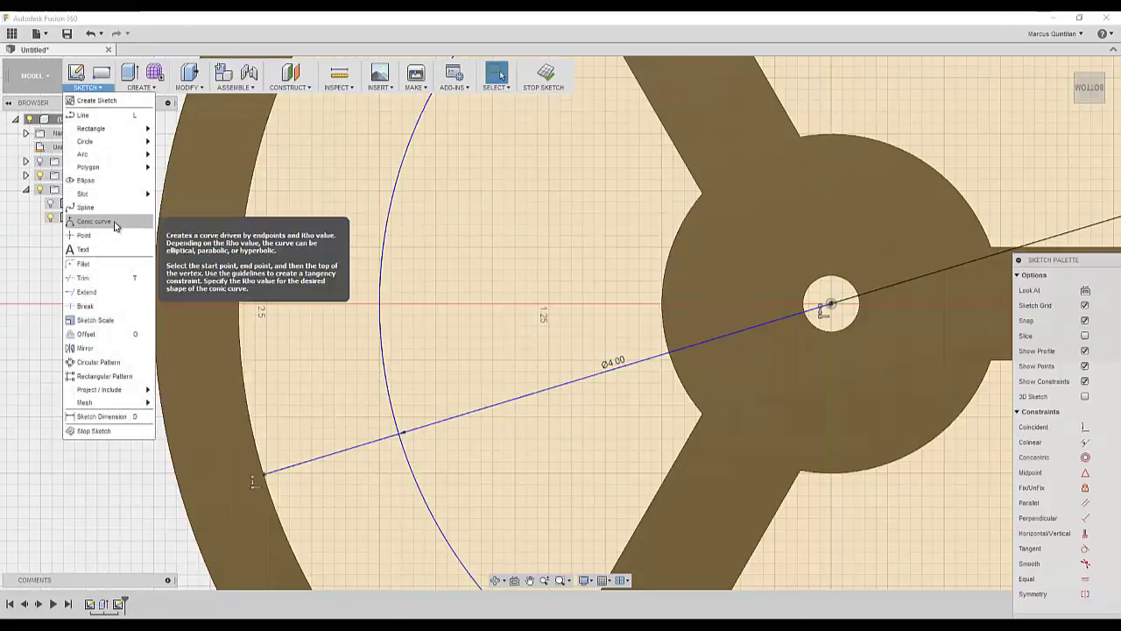
click(114, 222)
click(387, 385)
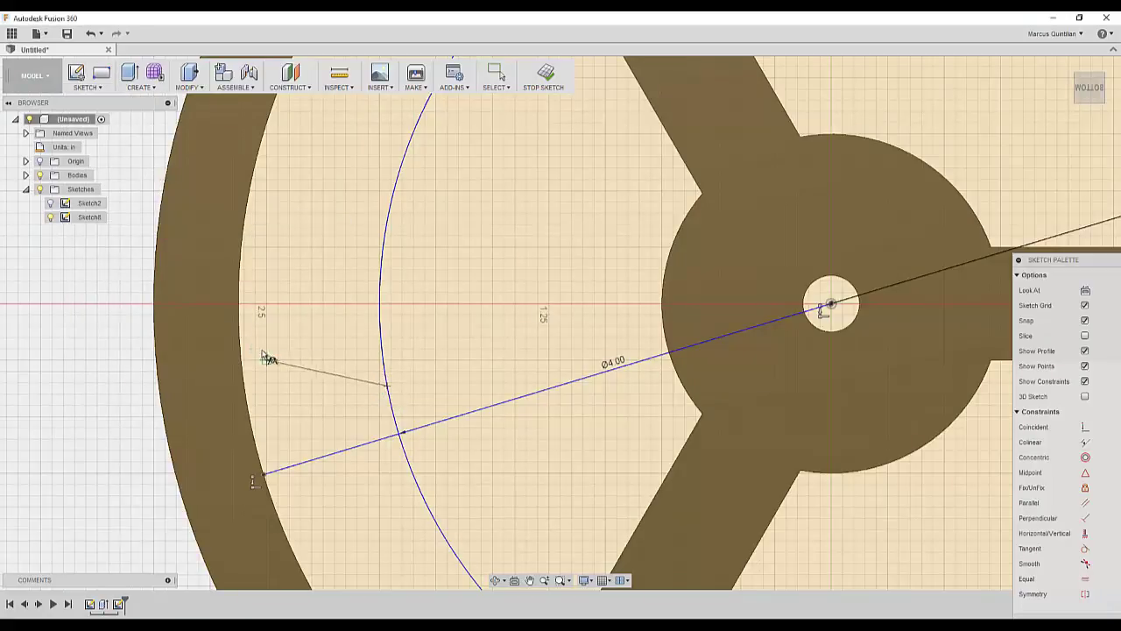
click(241, 326)
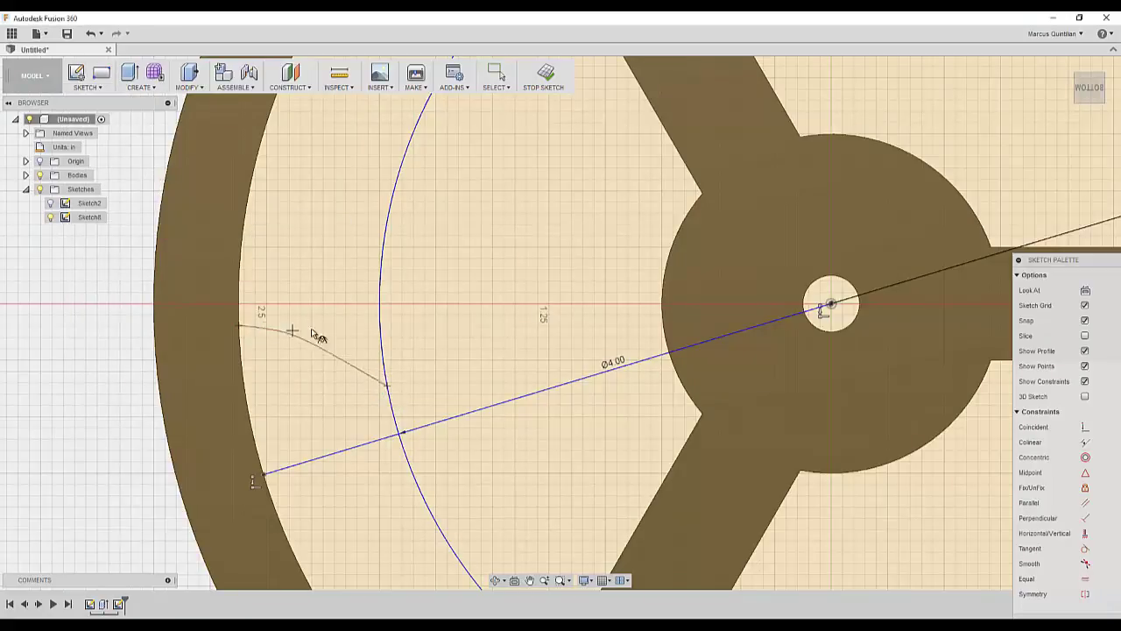
click(372, 322)
key(Return)
key(Escape)
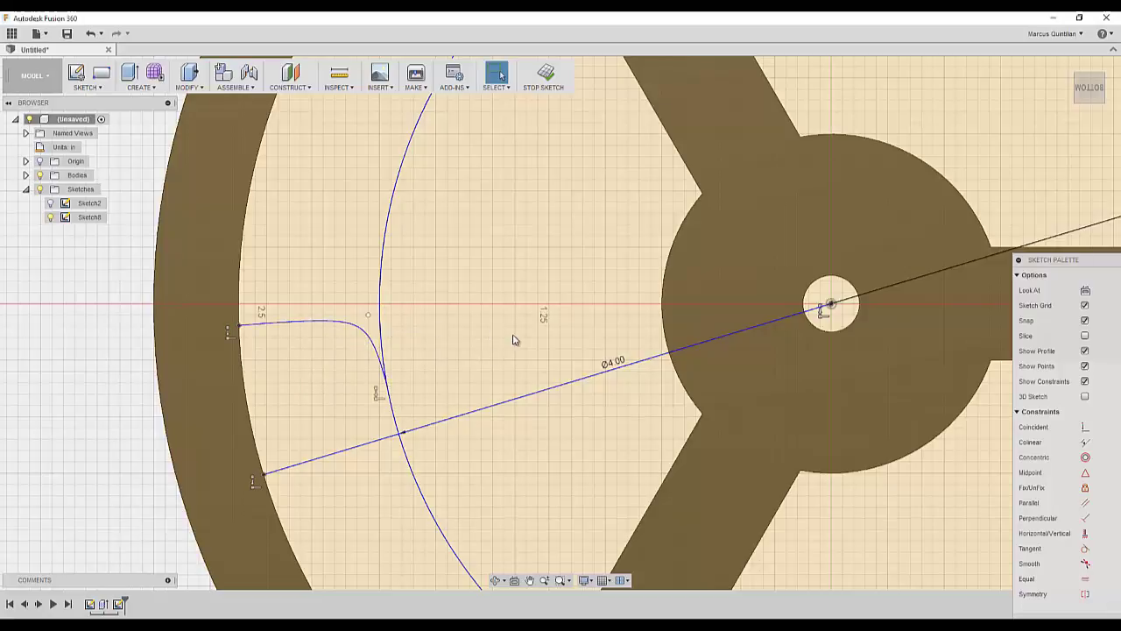
- Mirror the conic curve about the line running from the centre to the rim
scroll(465, 362, down, 5)
scroll(400, 366, up, 3)
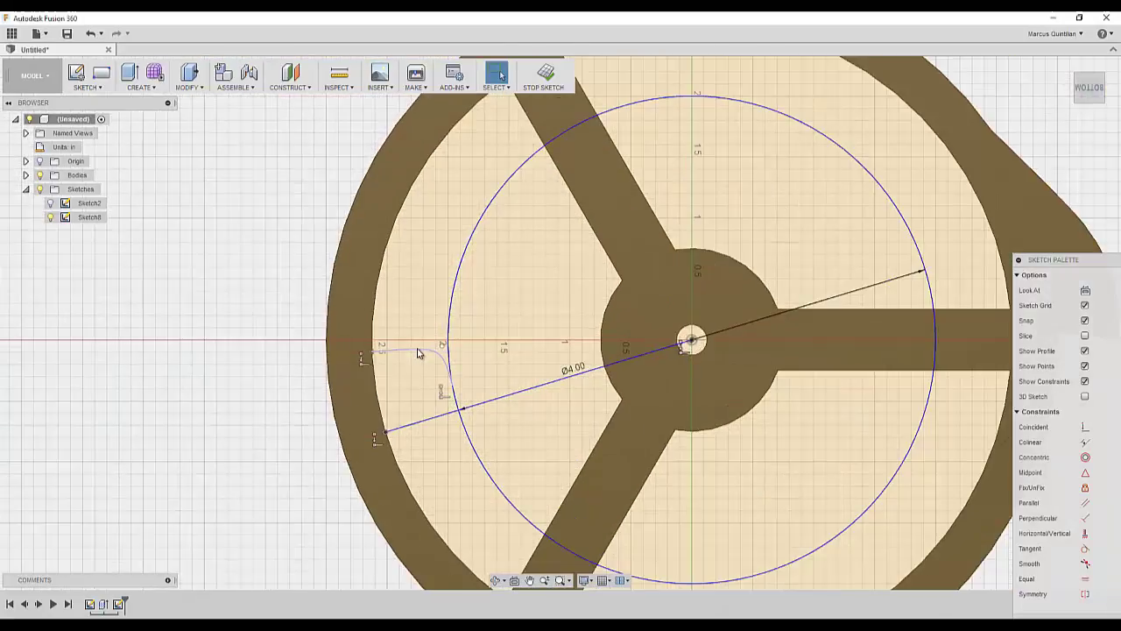
click(417, 350)
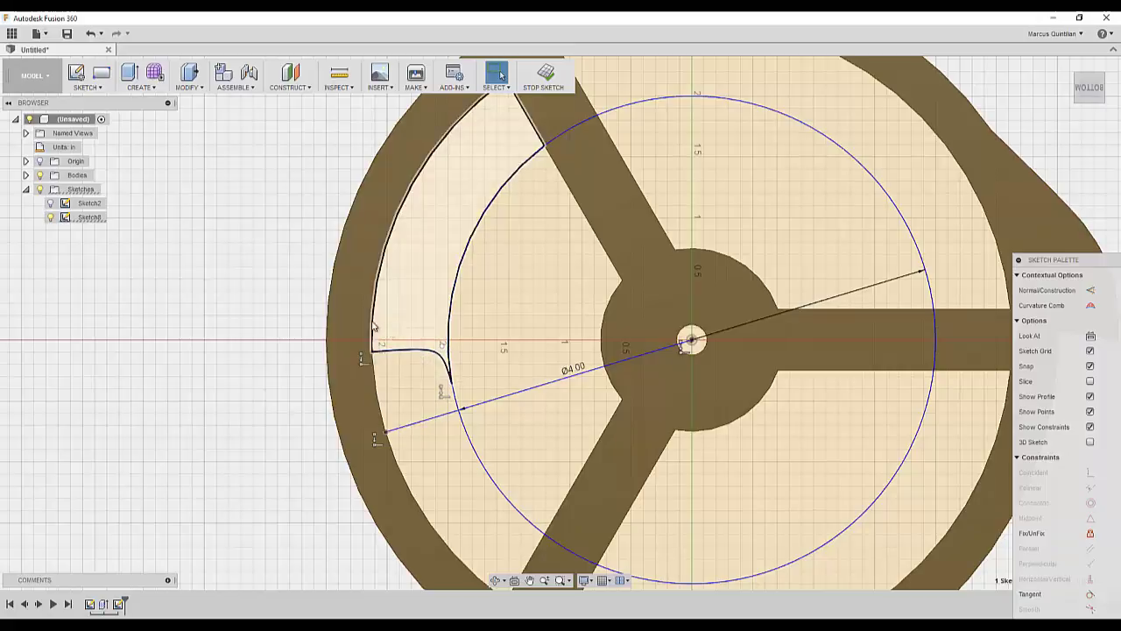
click(87, 86)
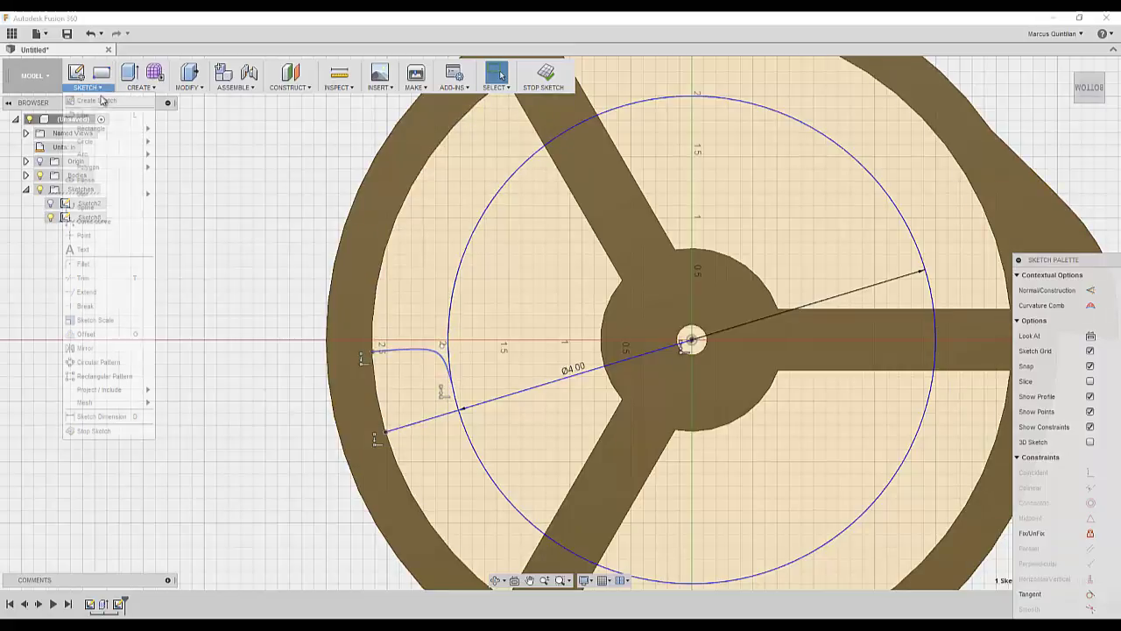
click(85, 348)
click(1043, 185)
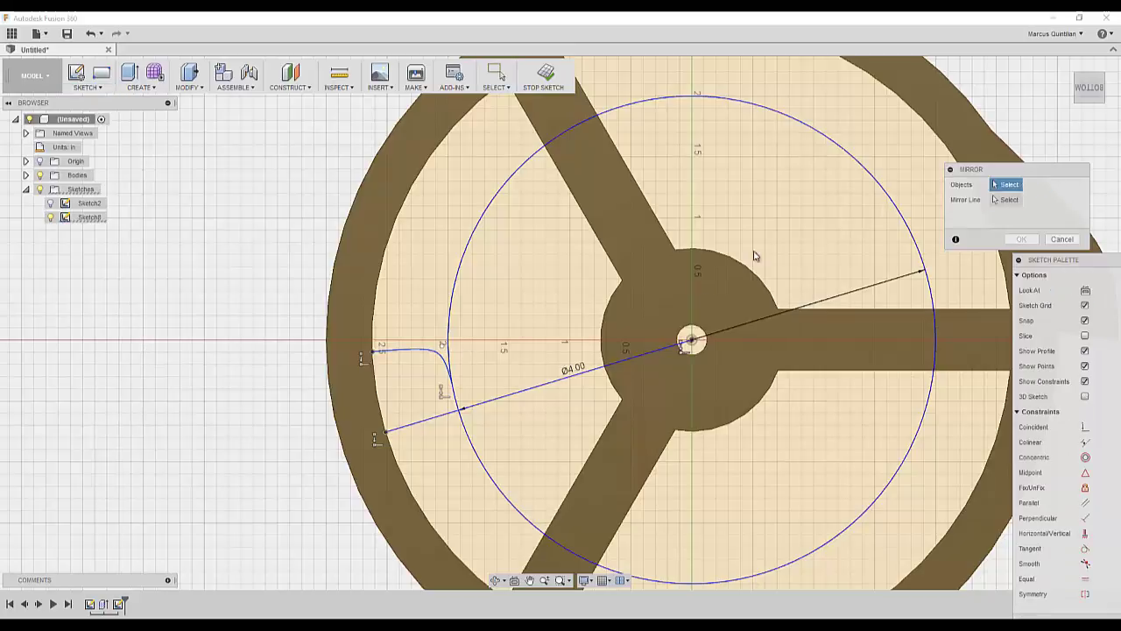
click(433, 350)
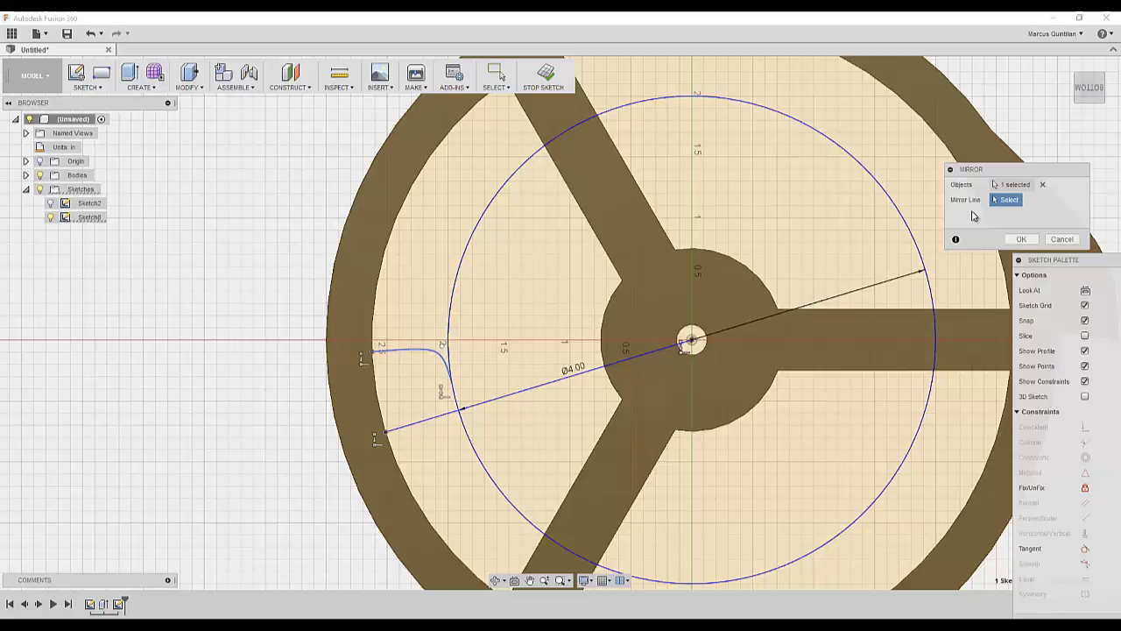
click(431, 420)
key(Return)
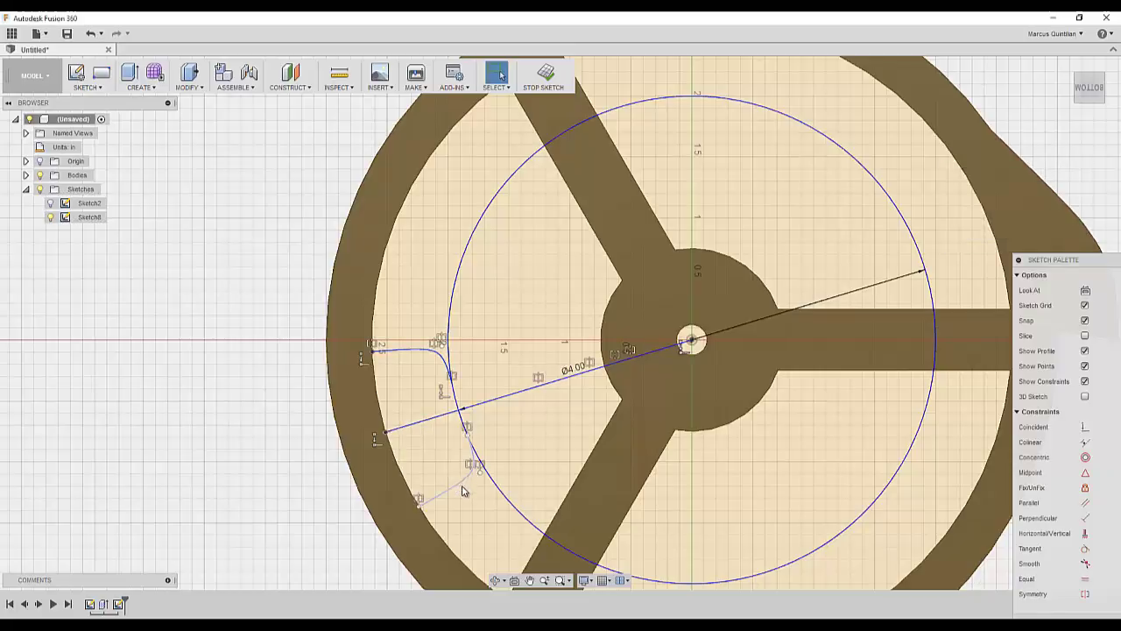
- Spread the two mirrored curves apart by moving their endpoints along the rim and 4 in circle, and adjust the upper curve's vertex
drag(462, 488, 433, 471)
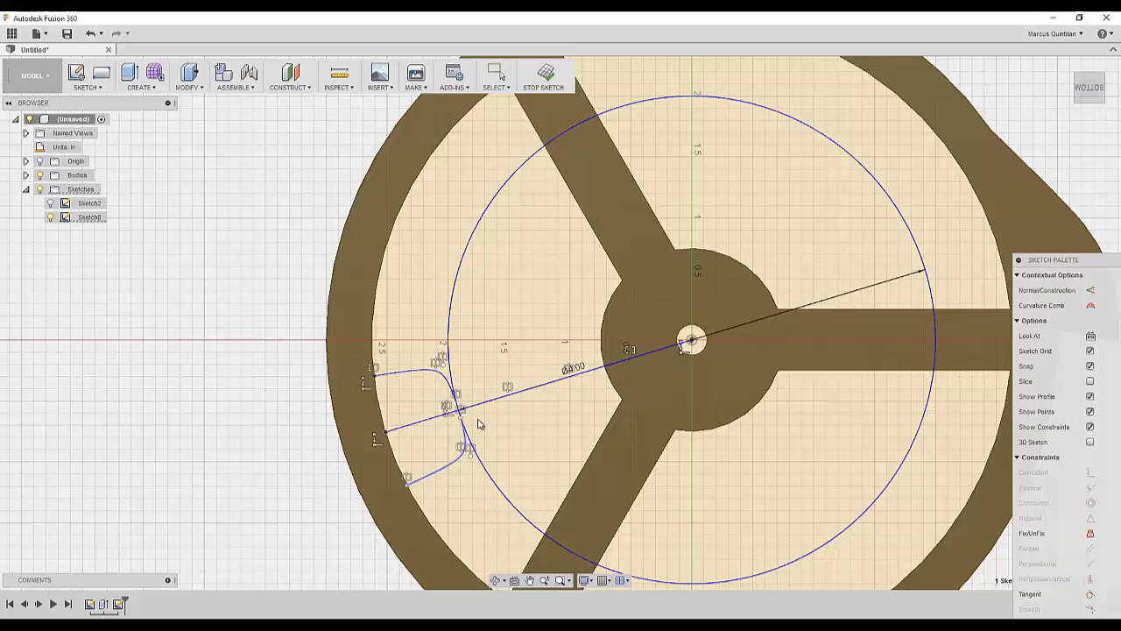
drag(462, 418, 472, 440)
drag(409, 484, 470, 558)
drag(453, 390, 447, 324)
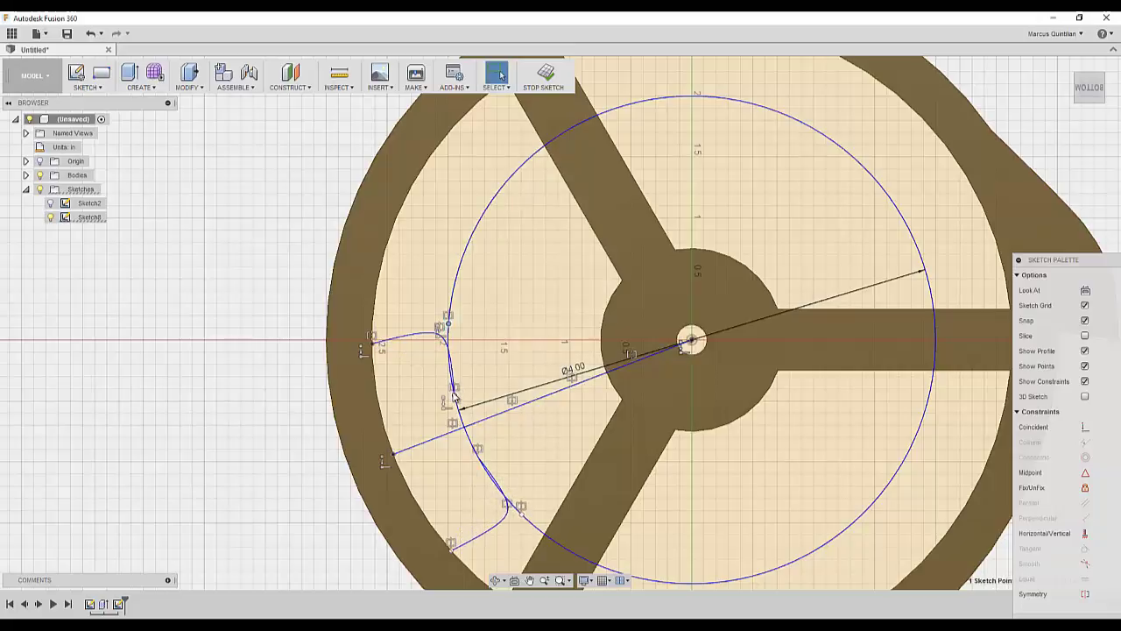
drag(454, 396, 449, 360)
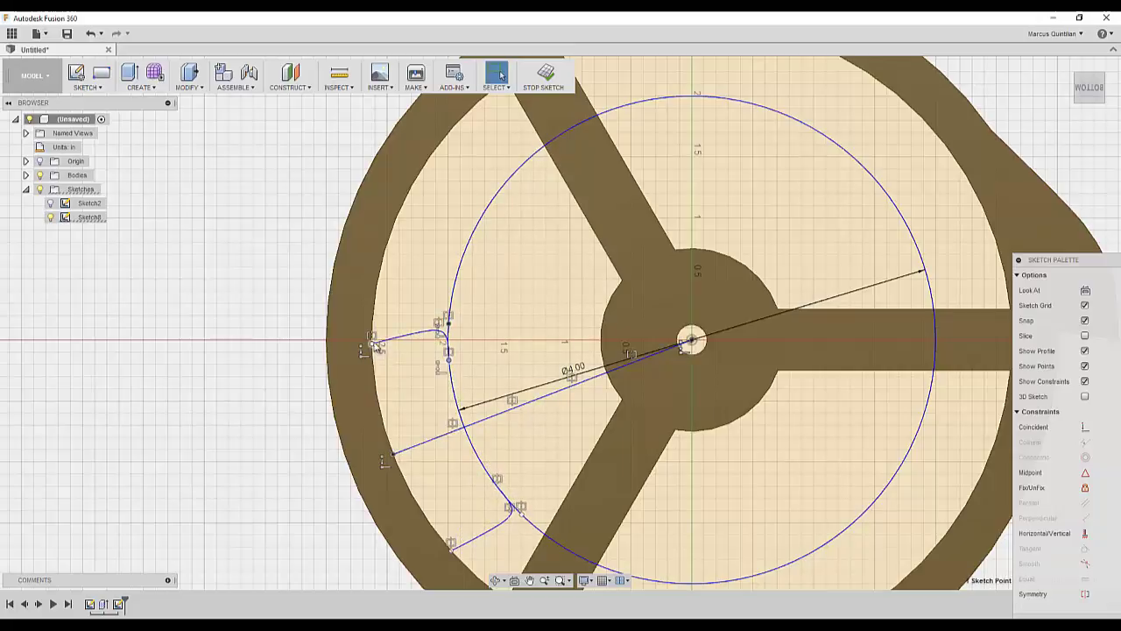
drag(375, 342, 373, 308)
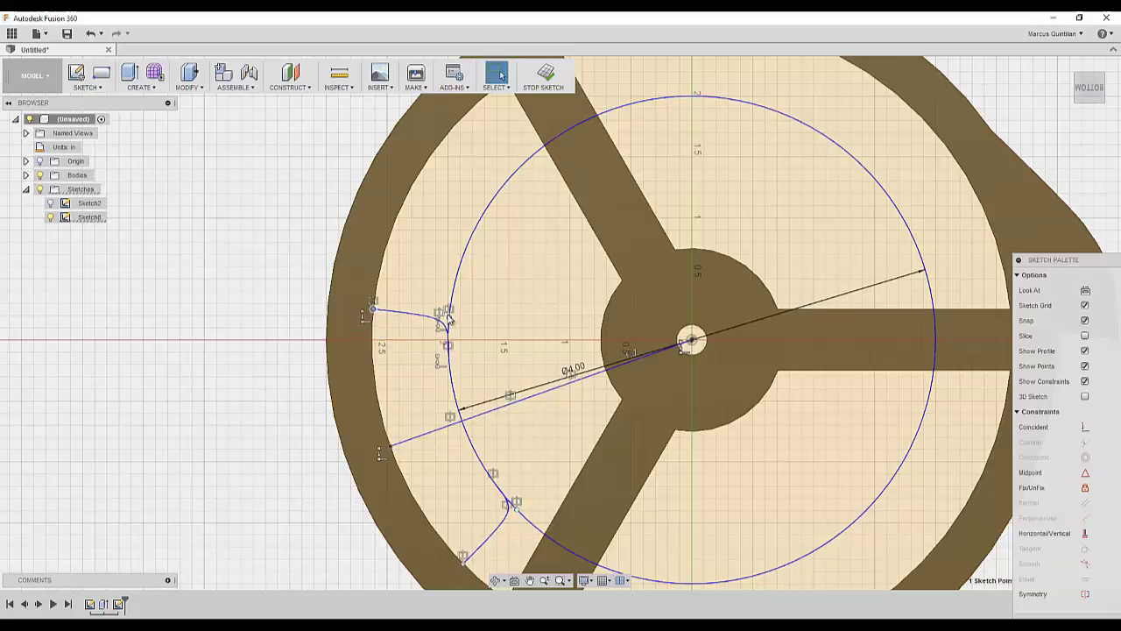
drag(447, 314, 441, 322)
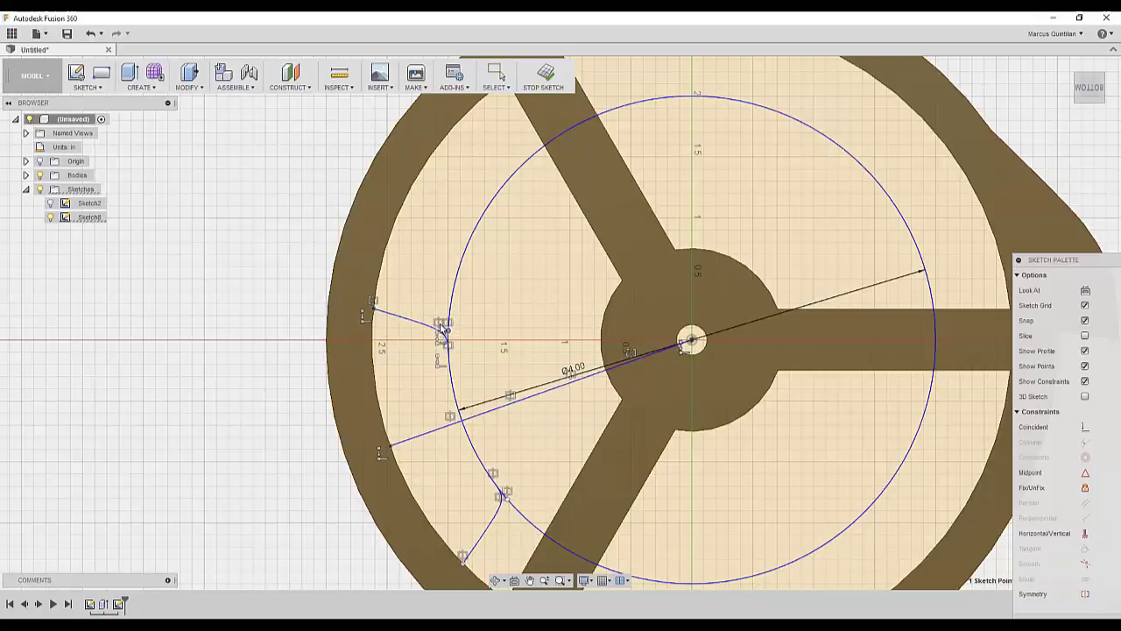
- Move the upper curve's vertex close to its endpoint on the 4 in circle and swing the mirror line to nearly horizontal
scroll(444, 353, up, 2)
scroll(445, 353, up, 5)
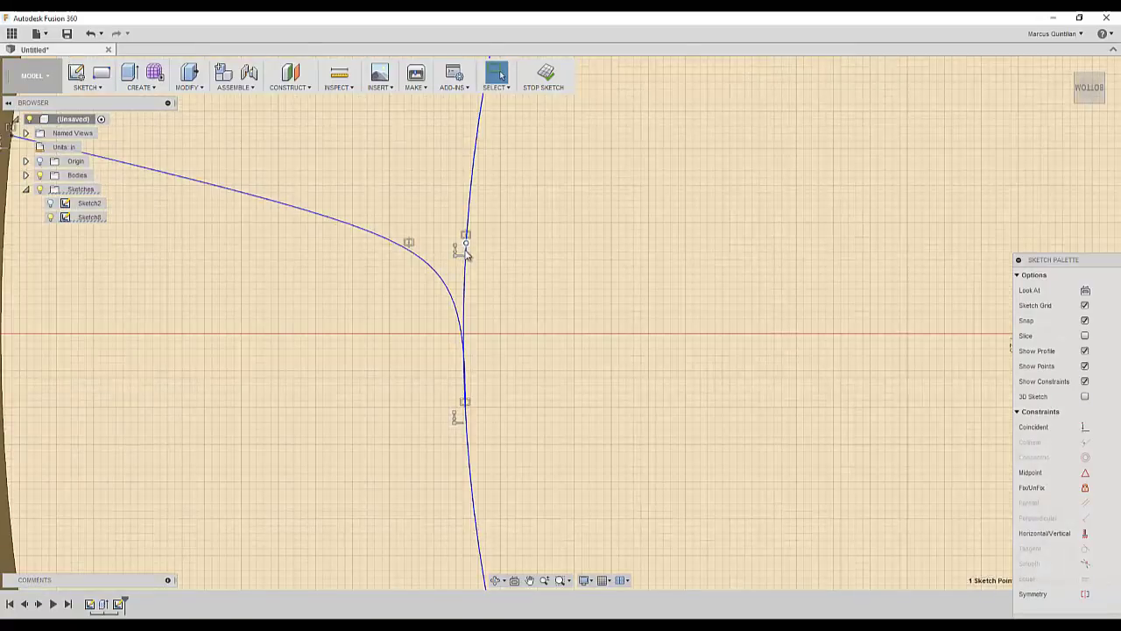
drag(467, 254, 454, 394)
scroll(454, 394, down, 6)
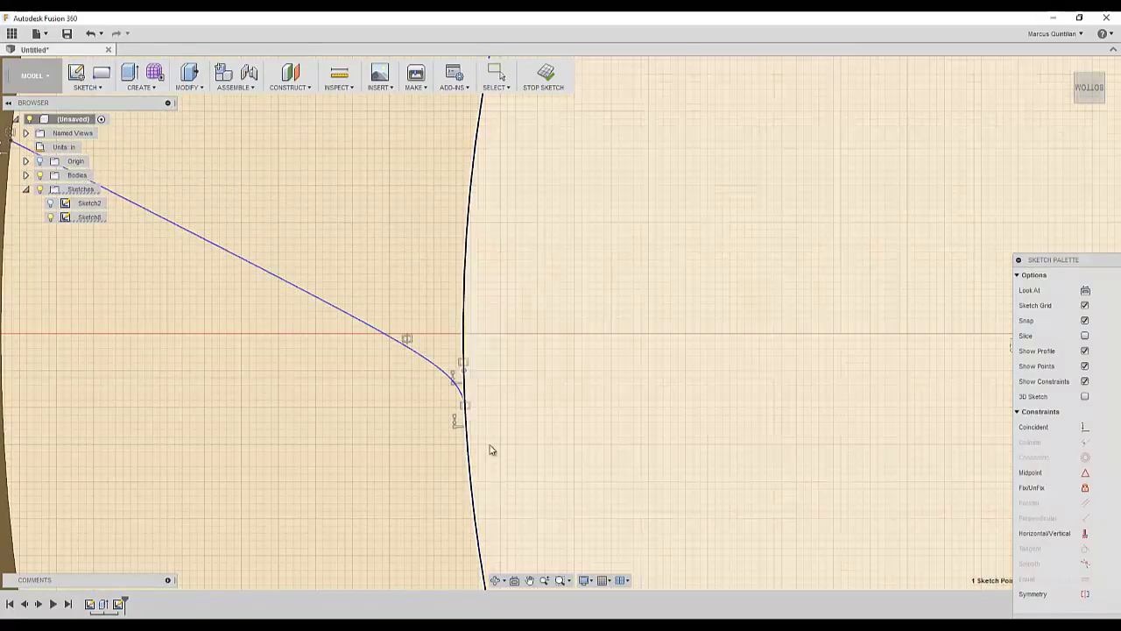
scroll(506, 539, up, 2)
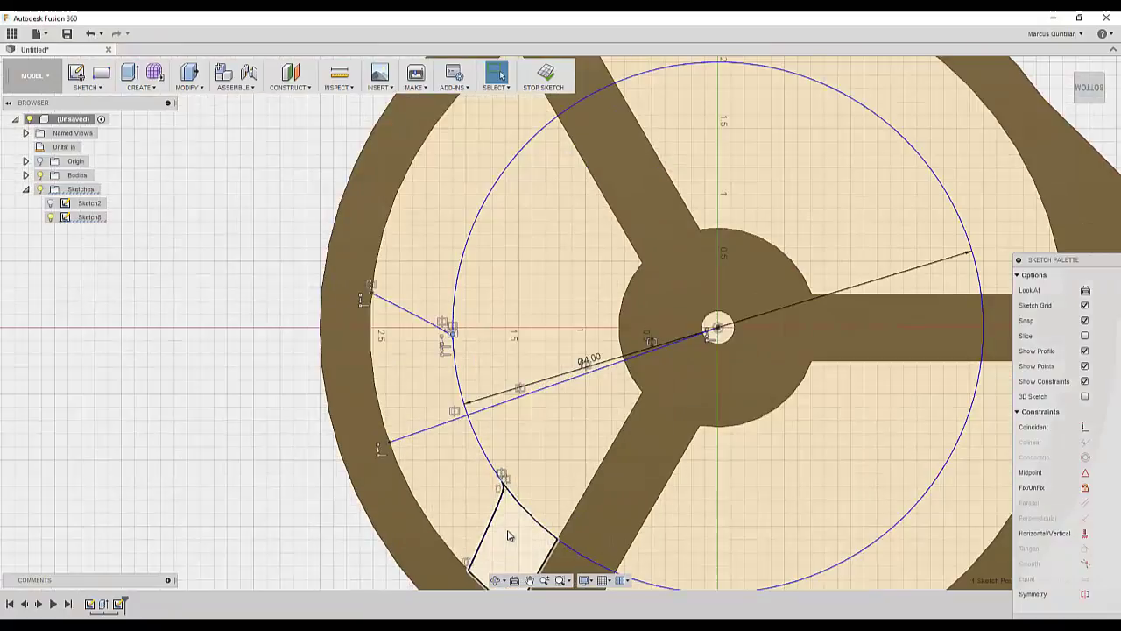
drag(509, 401, 499, 334)
- Finish the sketch and extrude both regions between the mirrored curves, the rim and the 4 in circle into the wheel's thickness
click(543, 73)
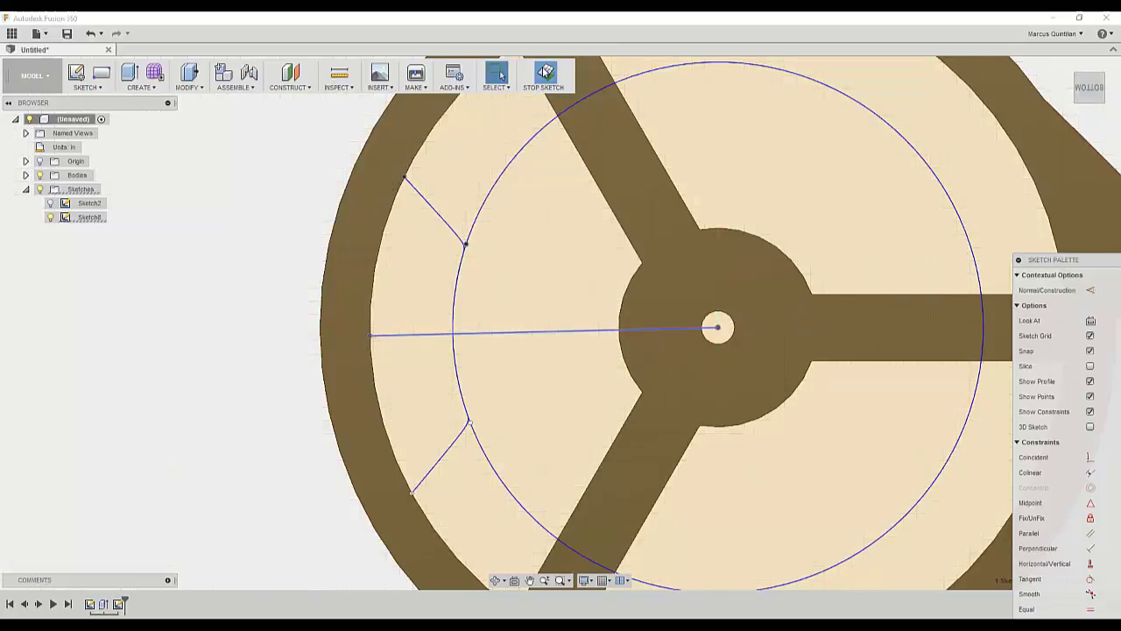
click(430, 263)
key(e)
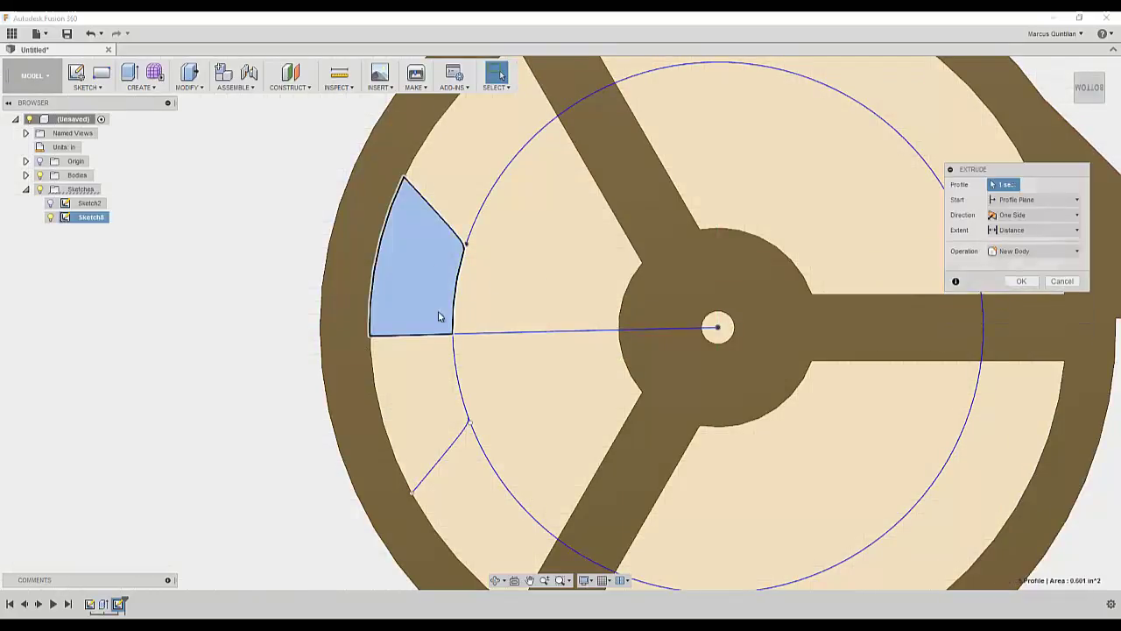
click(441, 393)
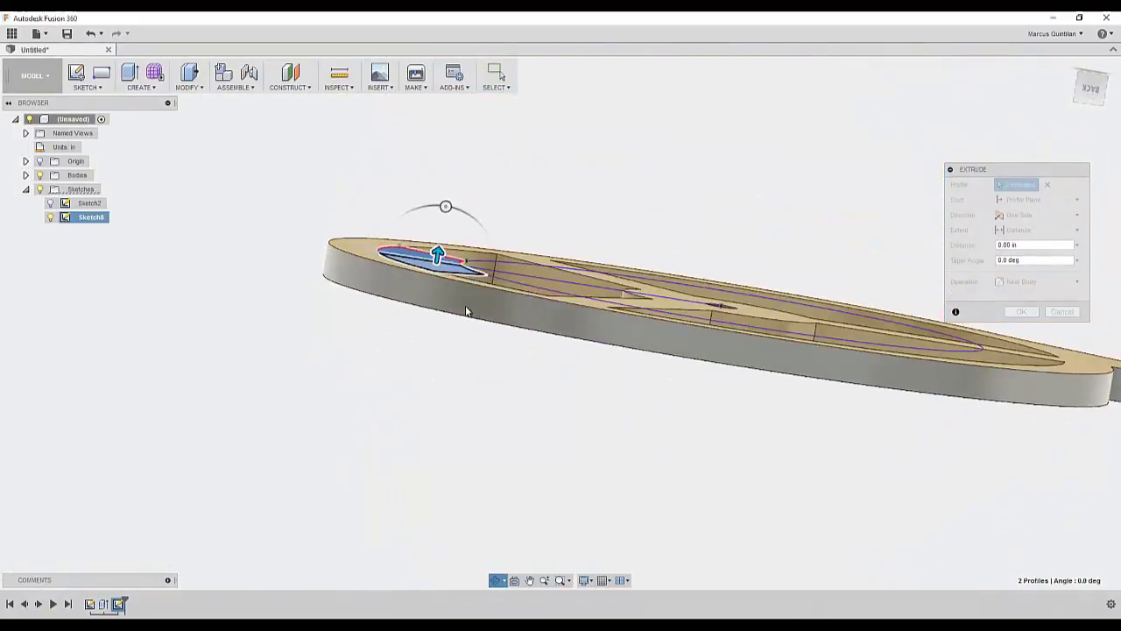
click(1034, 244)
text(-2)
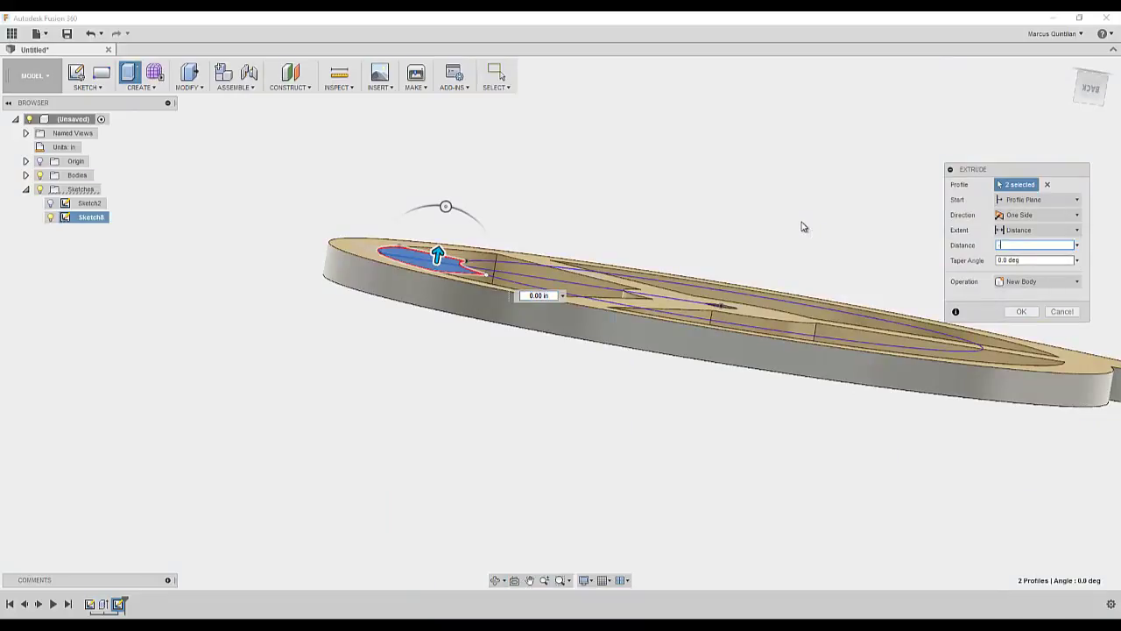
key(Return)
shift+middle_drag(608, 191, 596, 269)
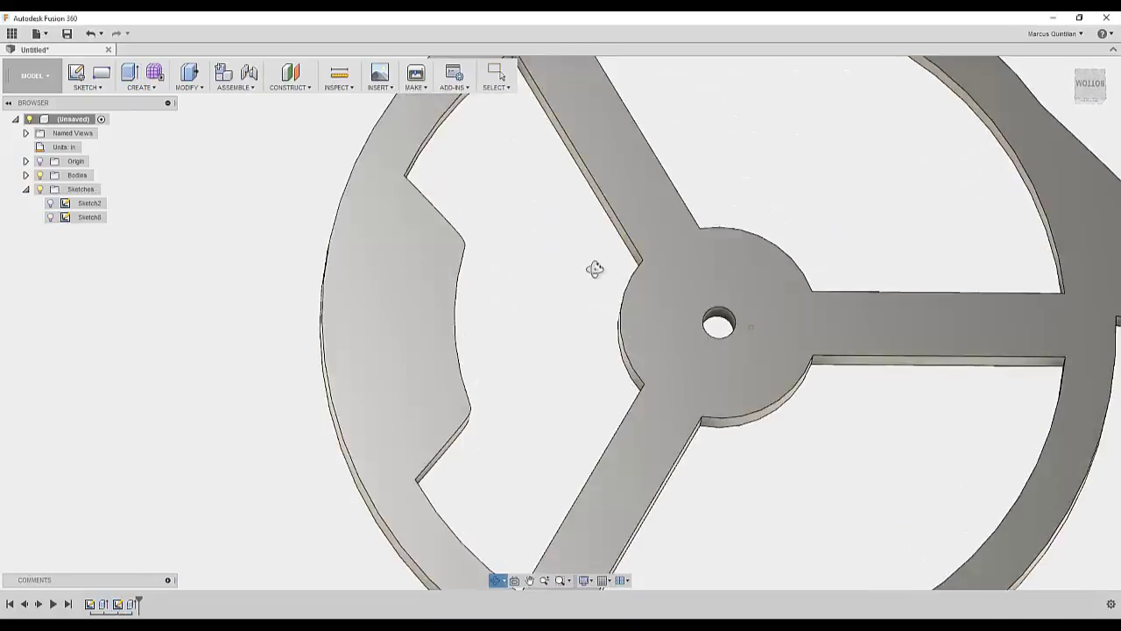
scroll(597, 271, down, 5)
scroll(701, 249, up, 3)
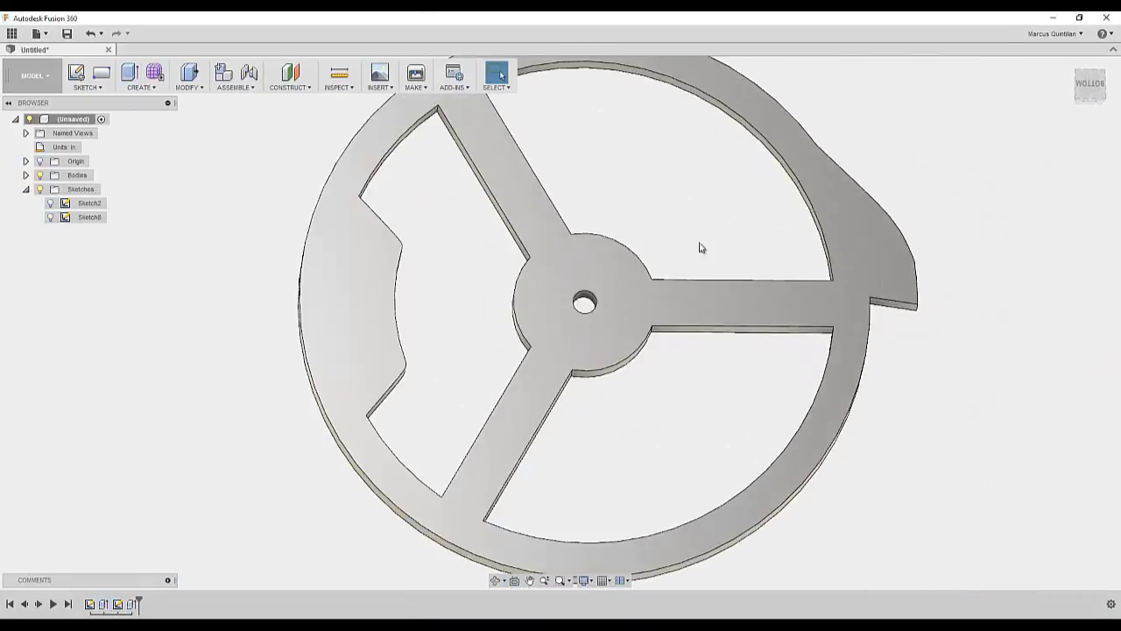
- Create a new Python script named COG2 and open it for editing in Spyder
click(454, 88)
click(458, 102)
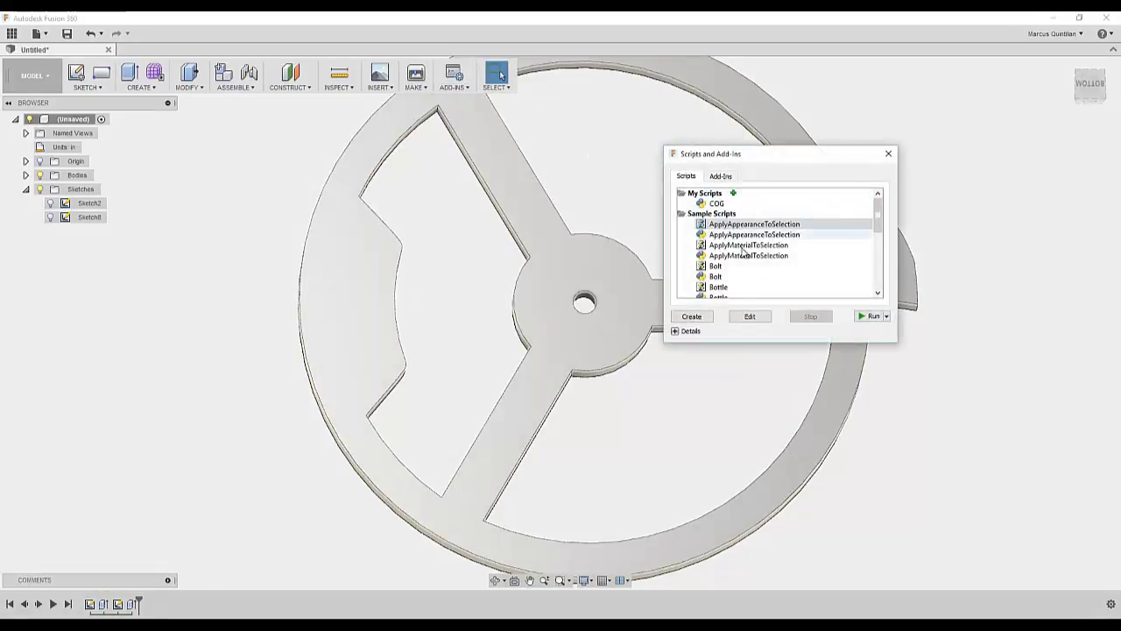
click(706, 318)
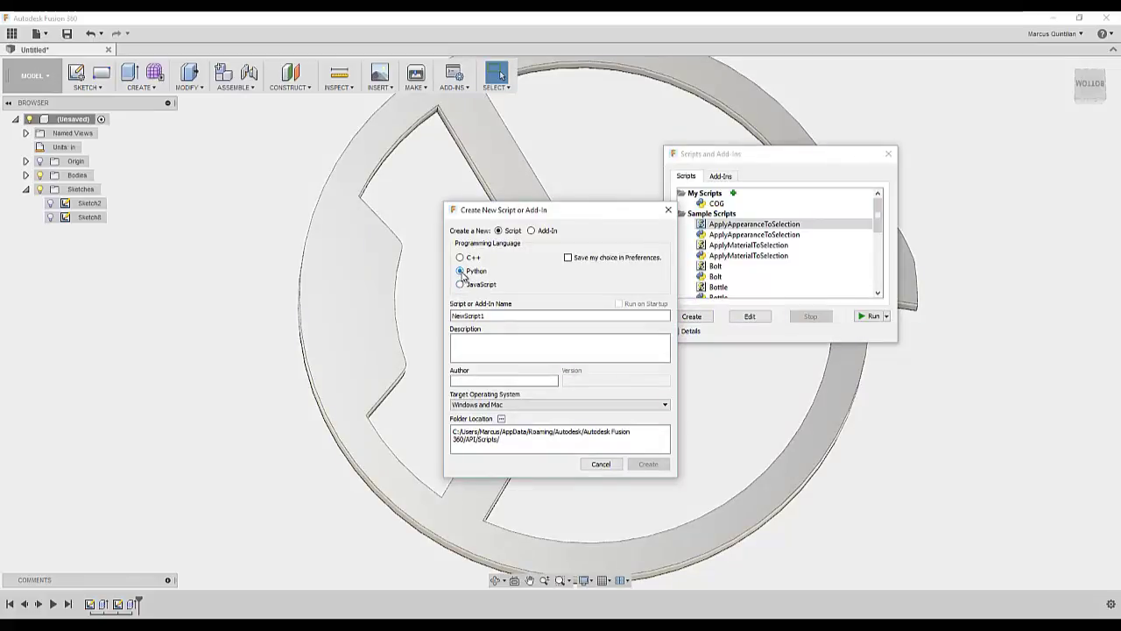
double_click(501, 316)
text(C)
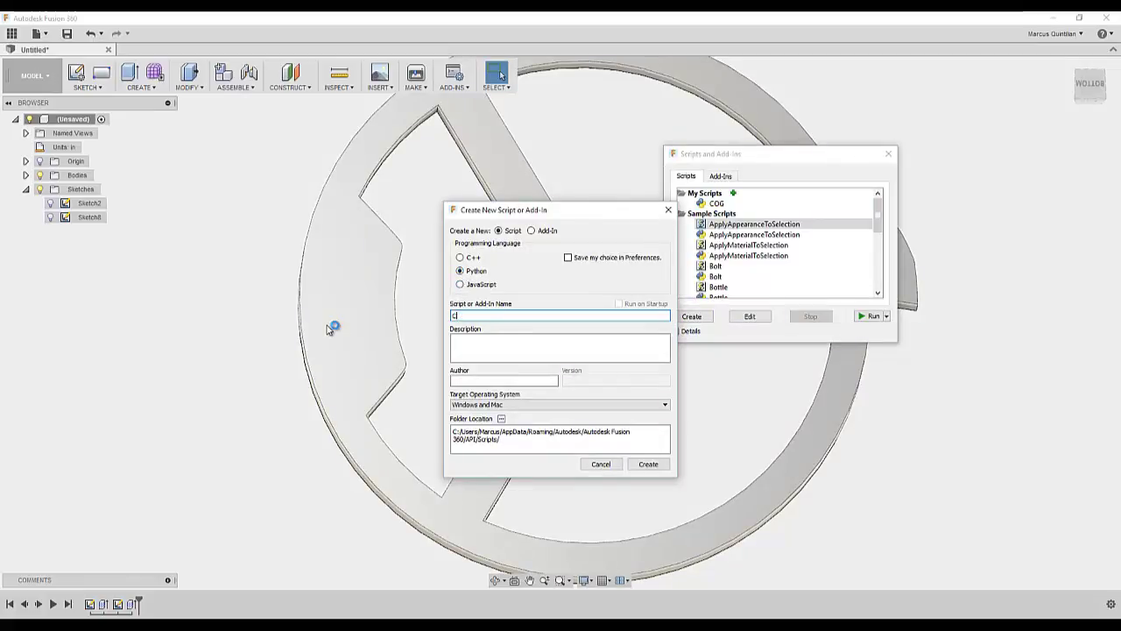
text(o)
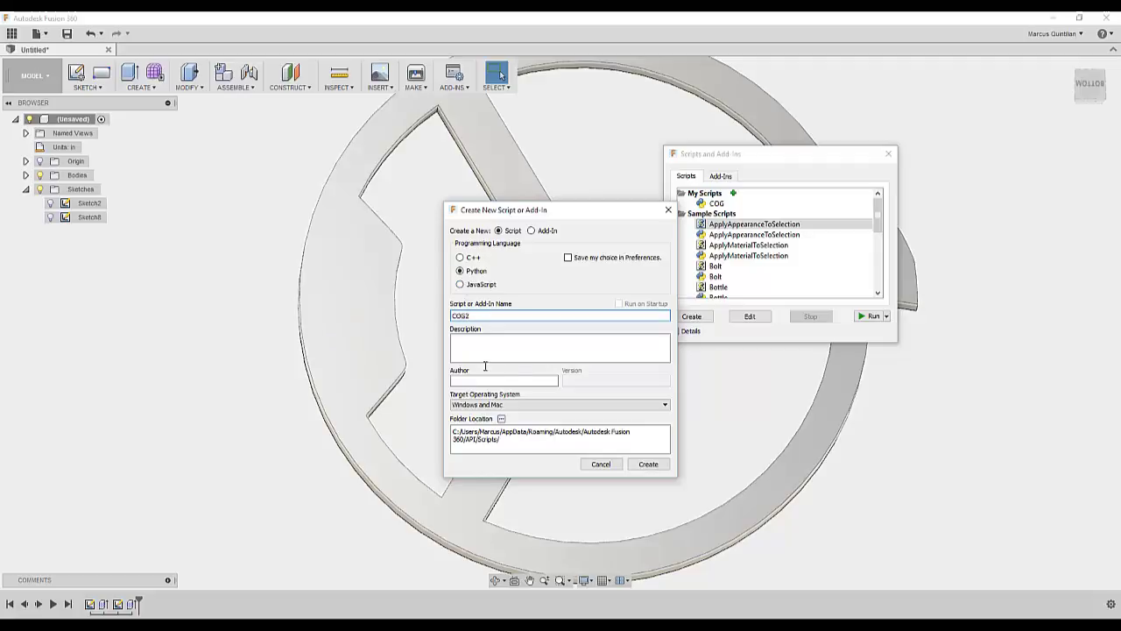
click(647, 464)
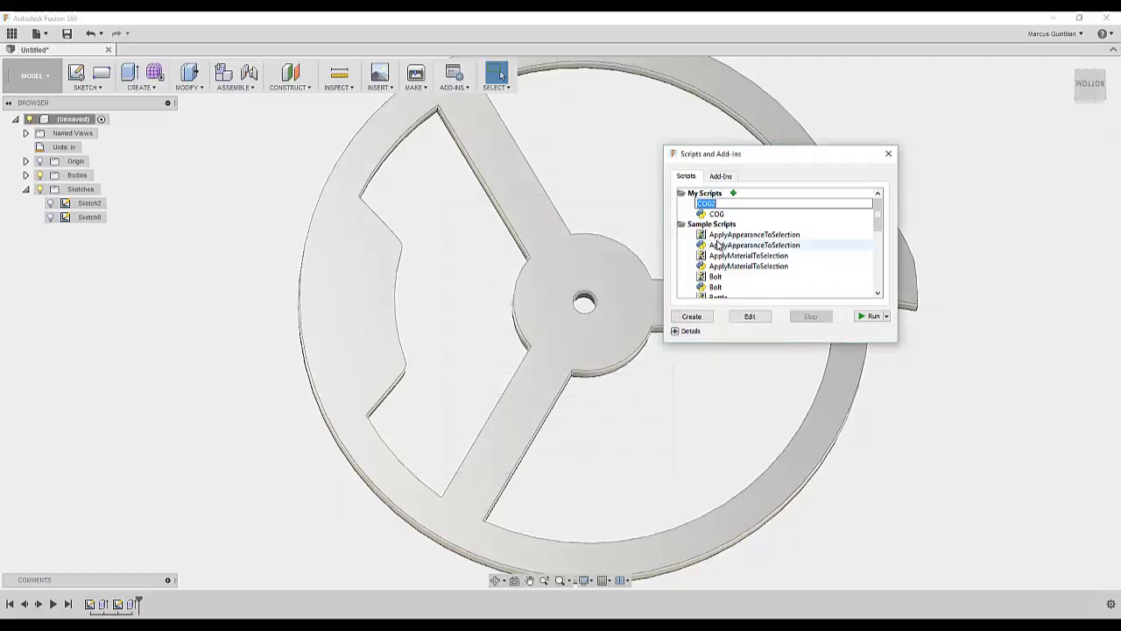
click(746, 315)
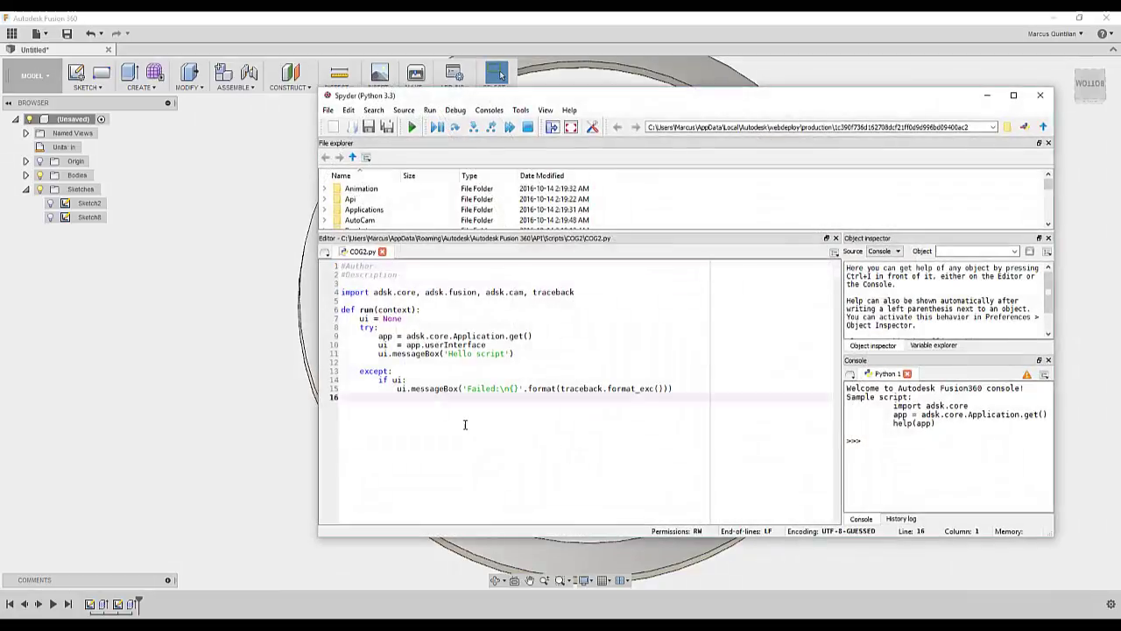
- Replace all of COG2's template code with the copied Create Center of Mass Point code, close the editor and run the script
drag(464, 426, 290, 190)
key(ctrl+v)
scroll(515, 370, down, 1)
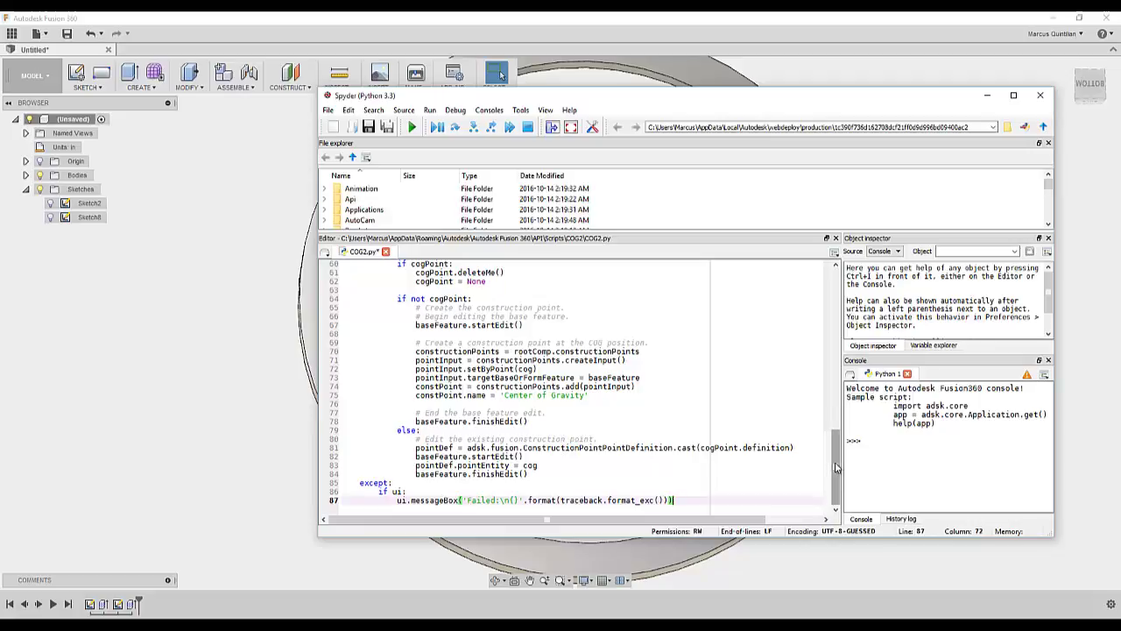
drag(834, 469, 835, 302)
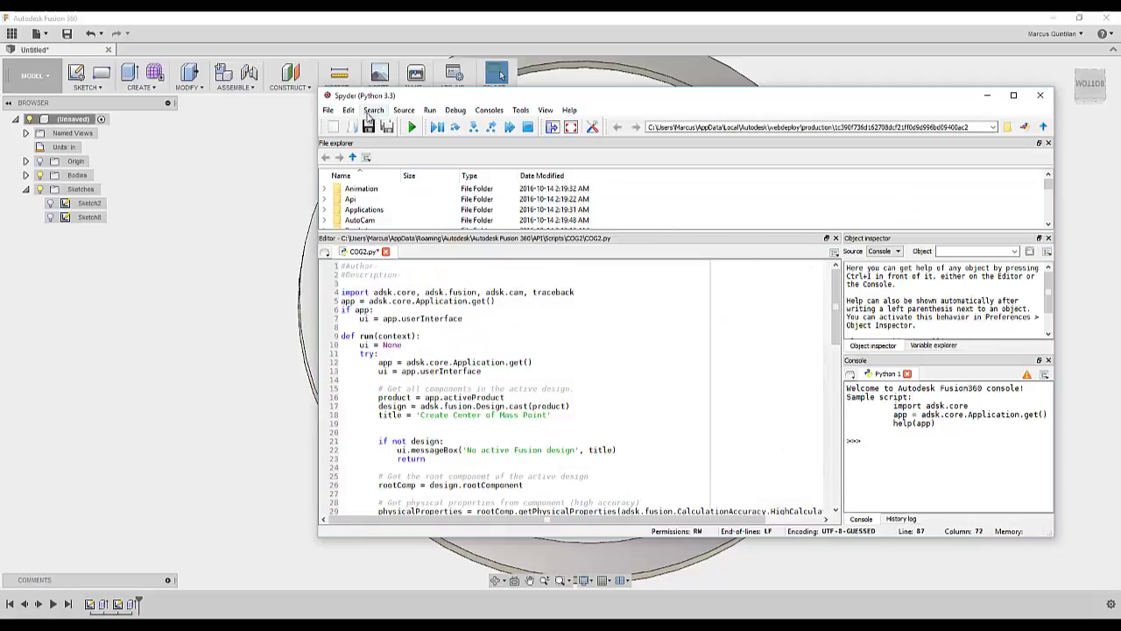
click(1040, 94)
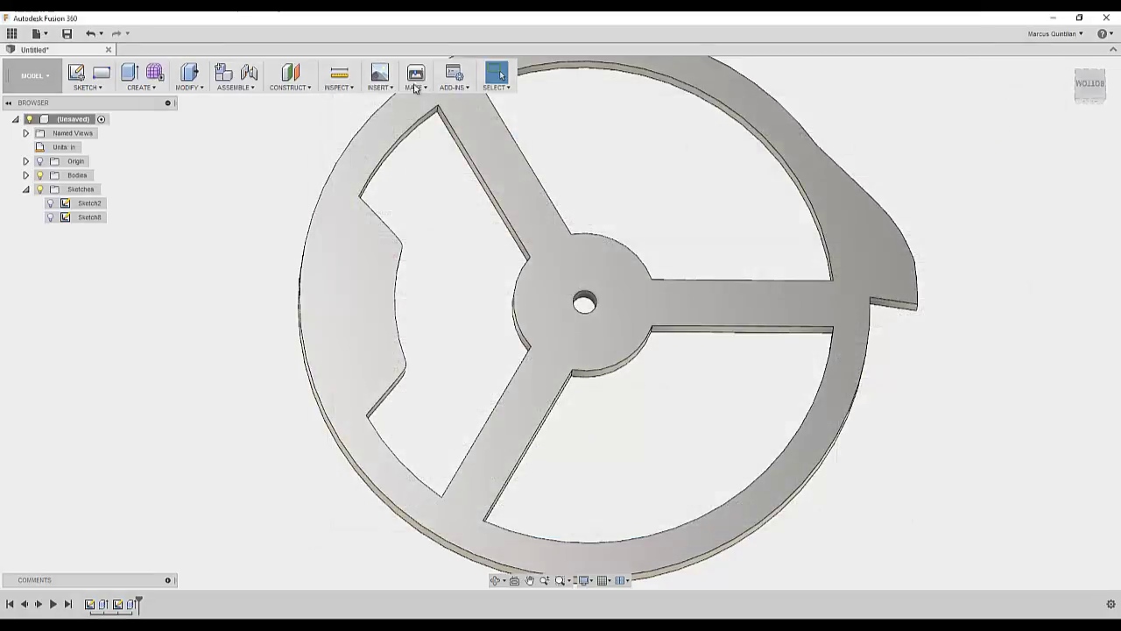
click(453, 74)
double_click(711, 217)
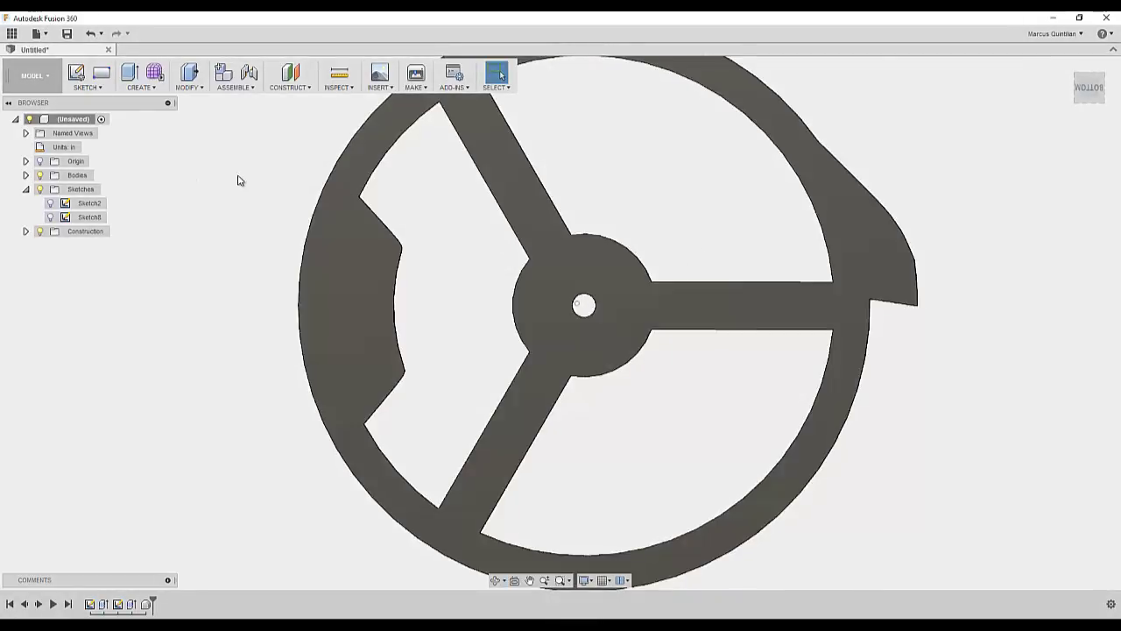
- Edit the counterweight sketch to set its circle's diameter to 4.25 in, and rerun the COG2 script
right_click(74, 218)
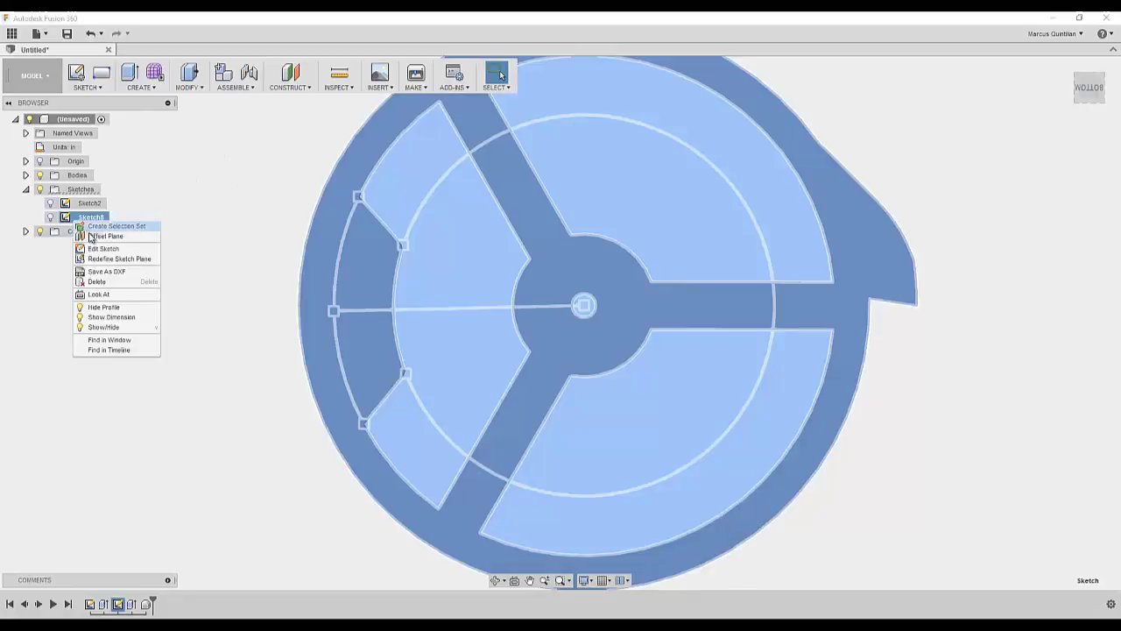
click(99, 254)
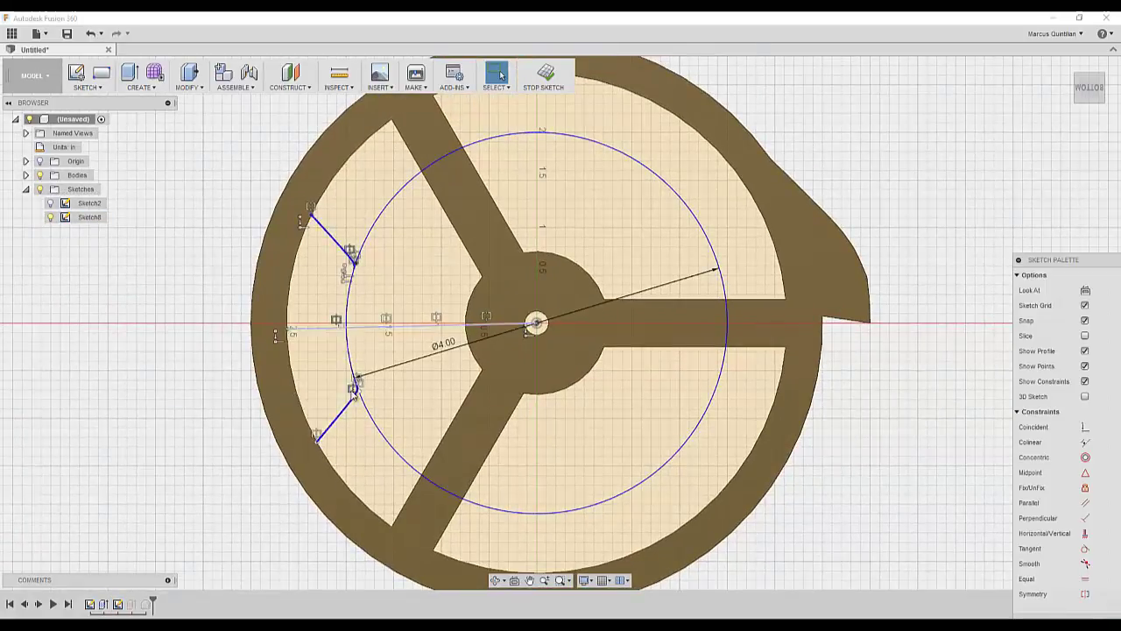
double_click(443, 347)
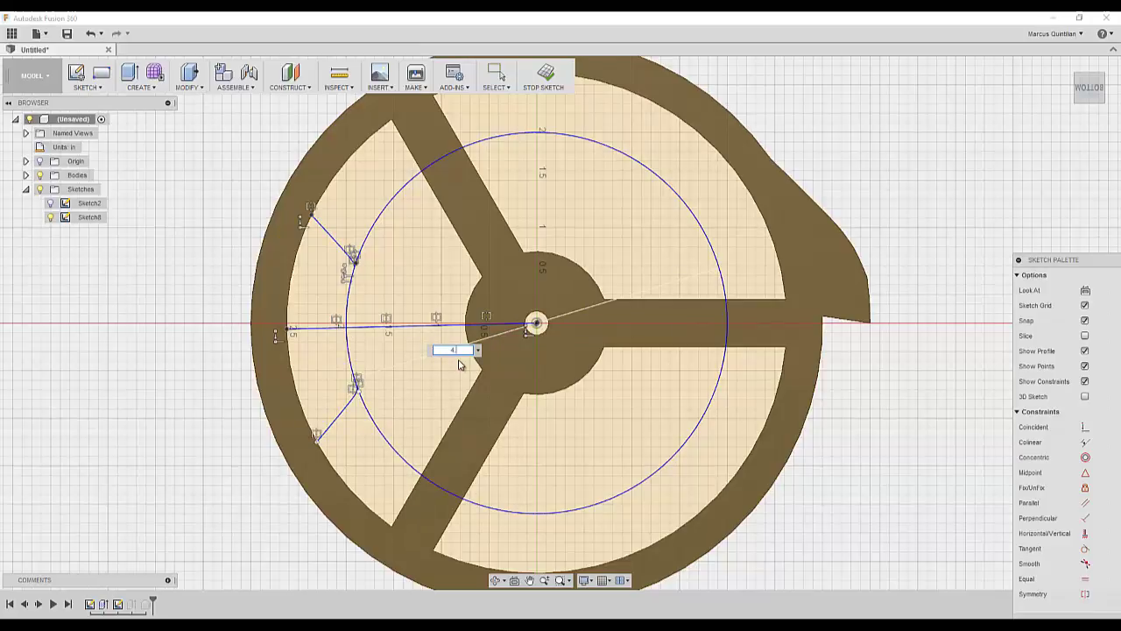
text(4.25)
key(Return)
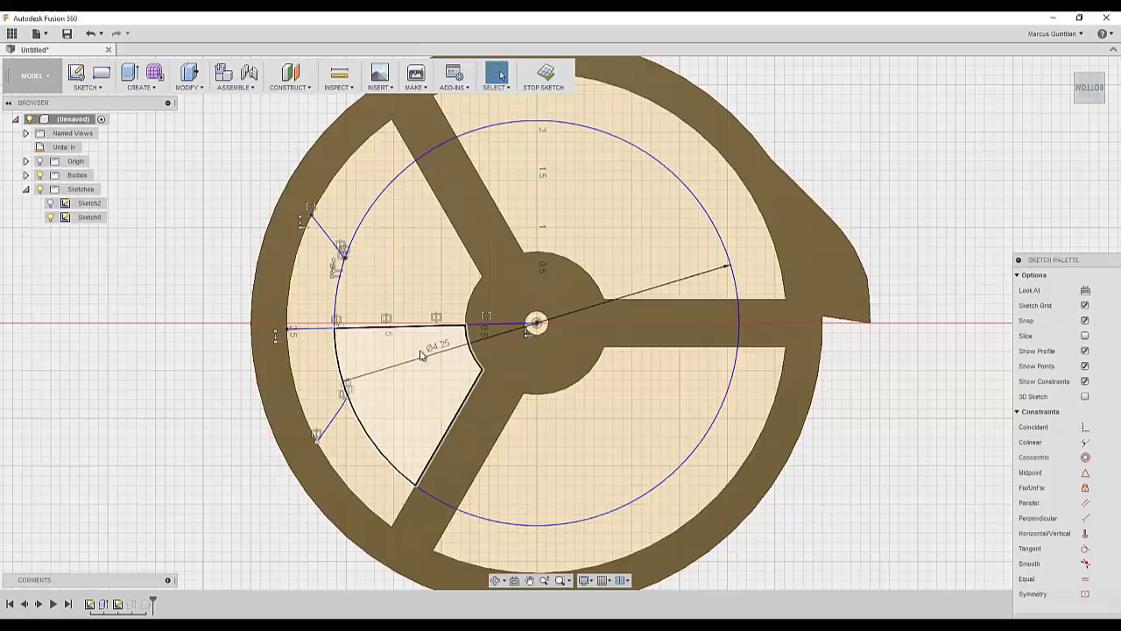
click(544, 74)
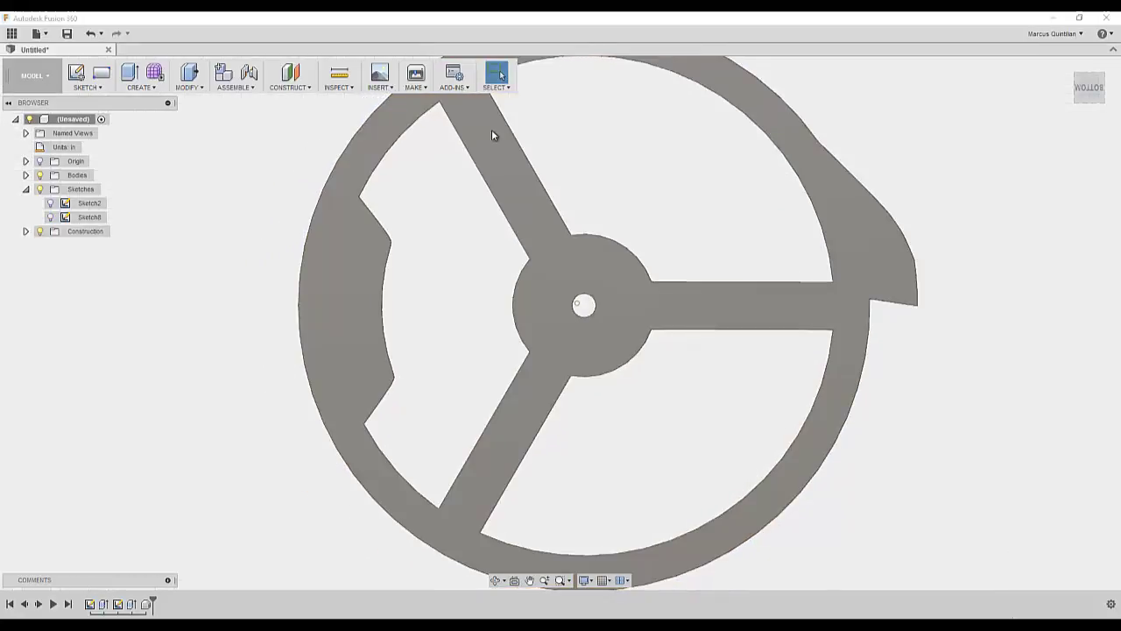
click(467, 71)
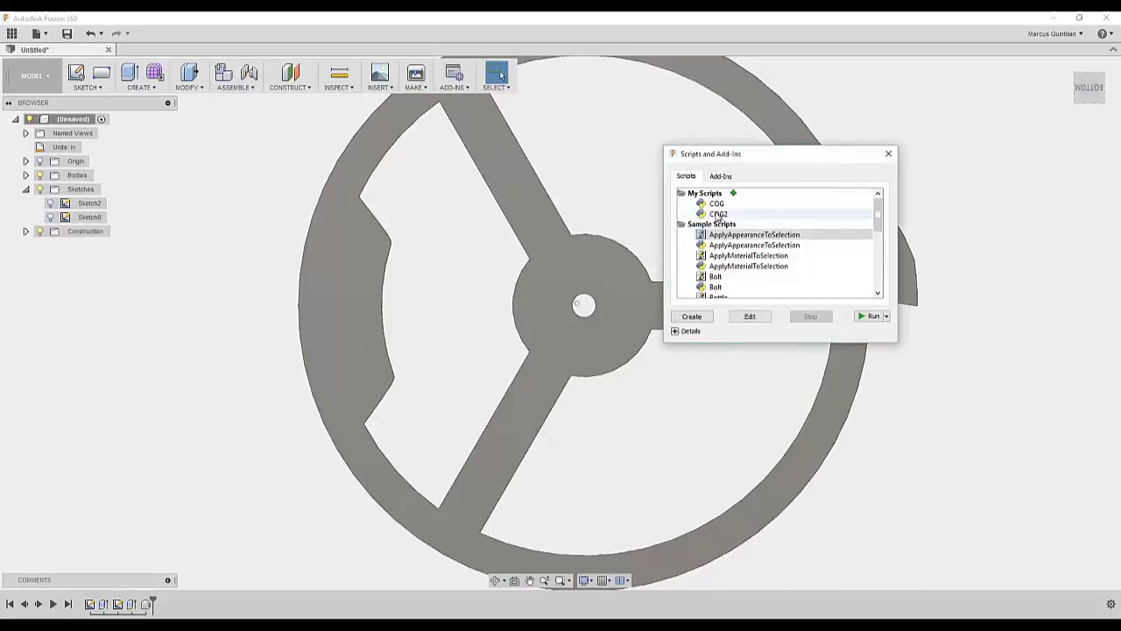
double_click(727, 216)
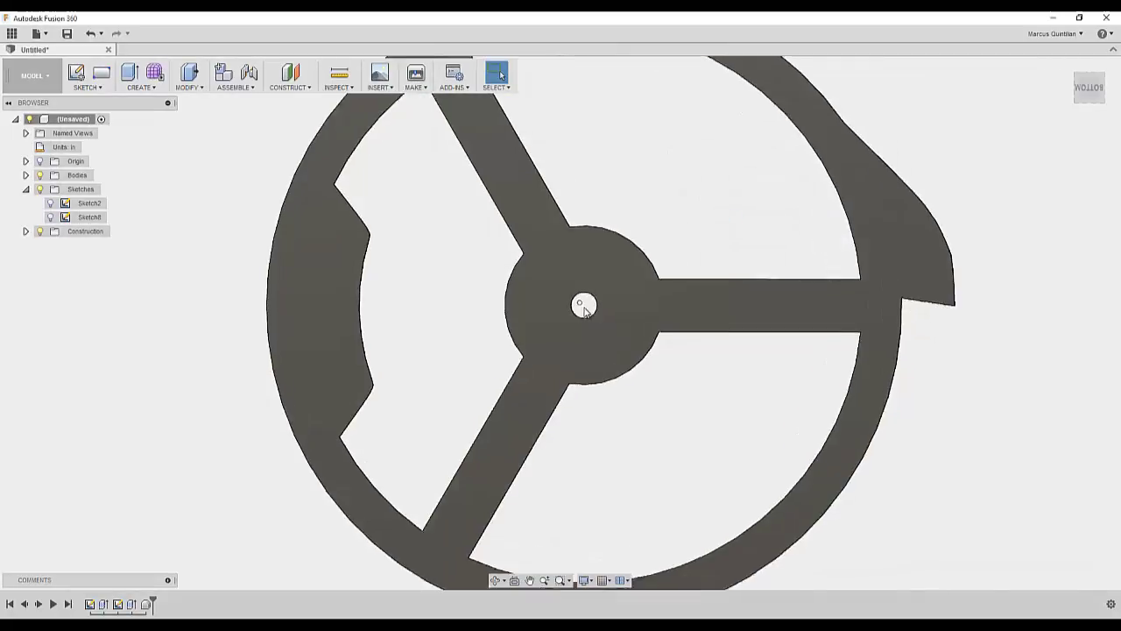
- Edit the counterweight sketch to set its circle's diameter to 4.5 in, and rerun the COG2 script
right_click(77, 221)
click(123, 225)
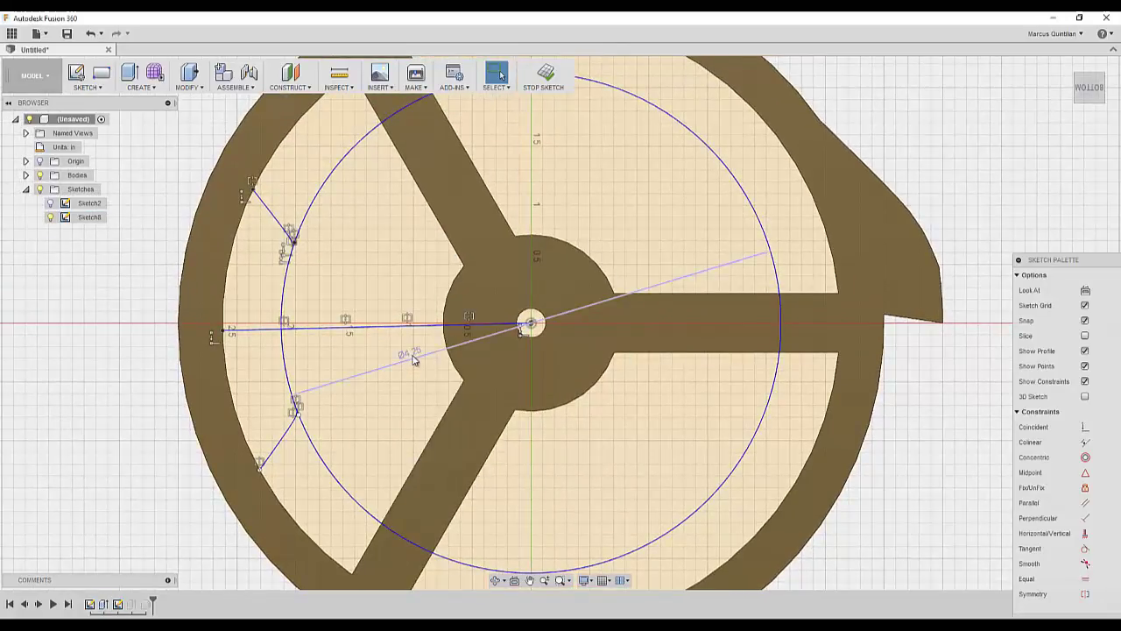
double_click(414, 360)
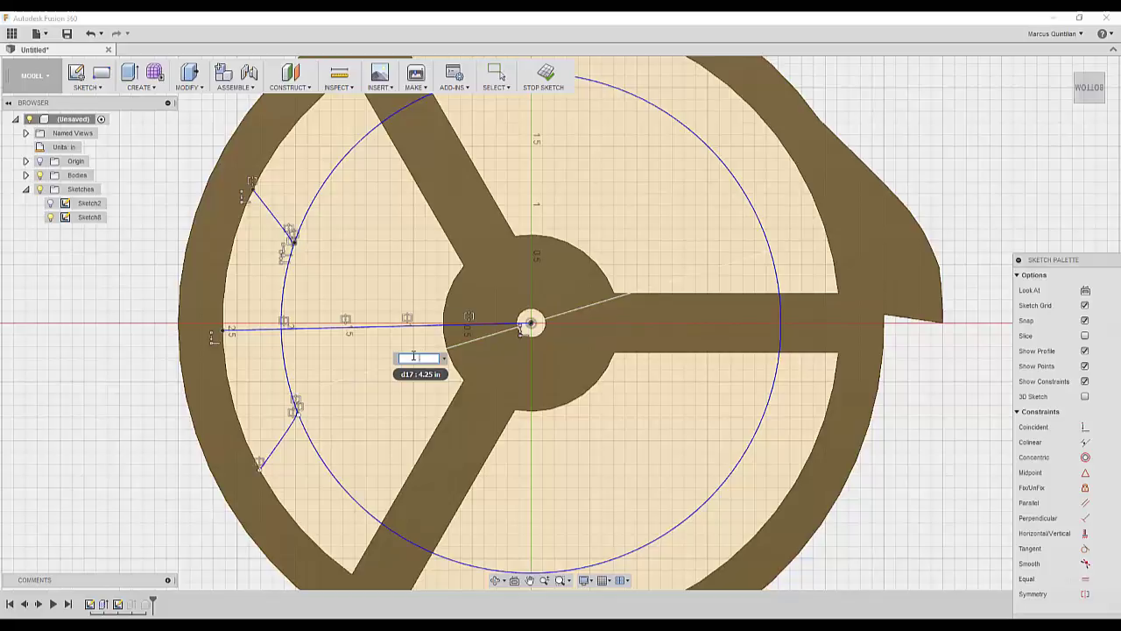
key(Return)
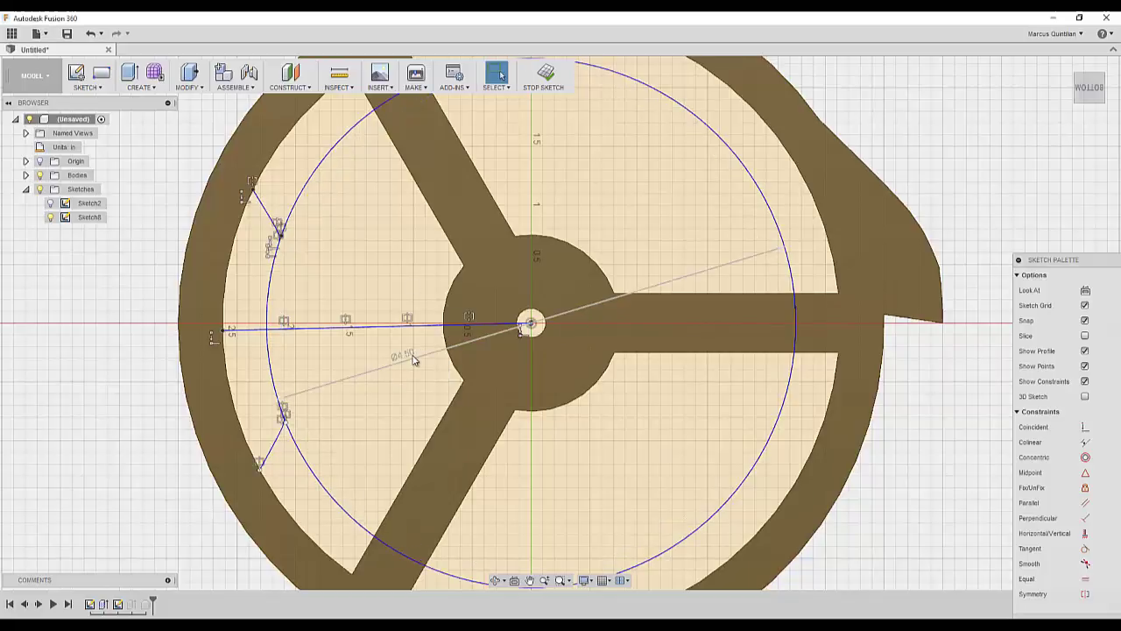
click(545, 80)
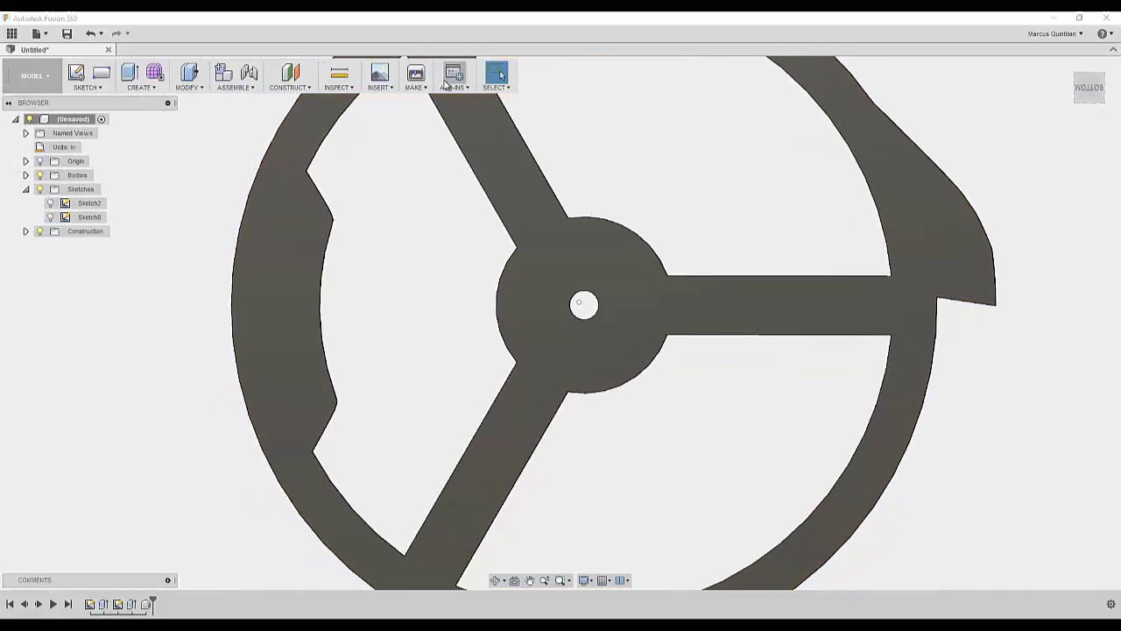
click(454, 77)
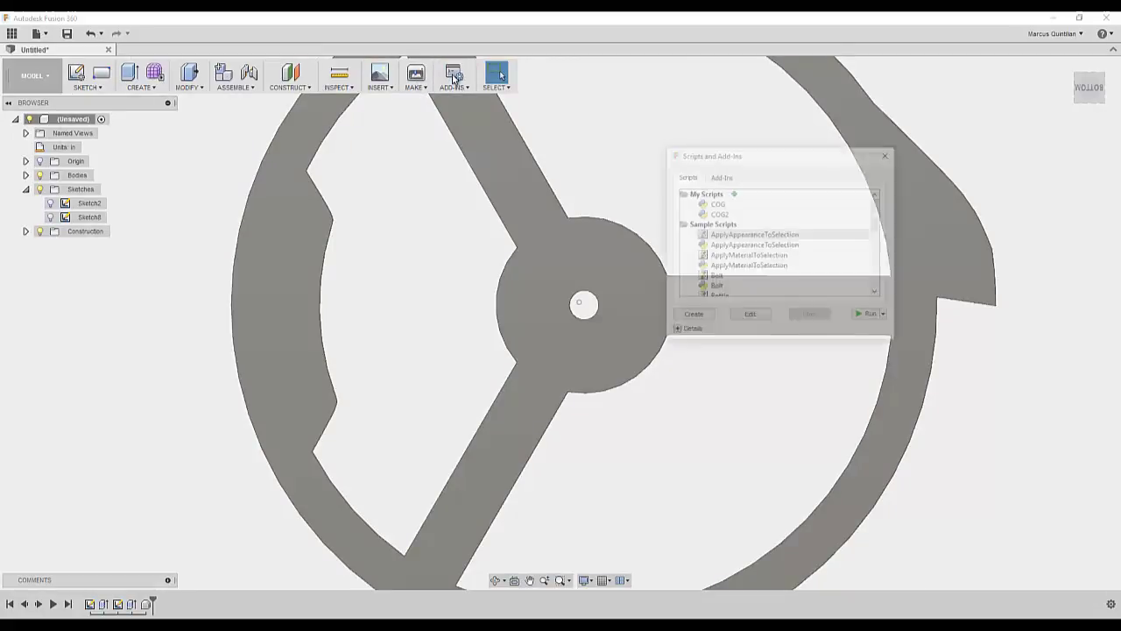
double_click(719, 219)
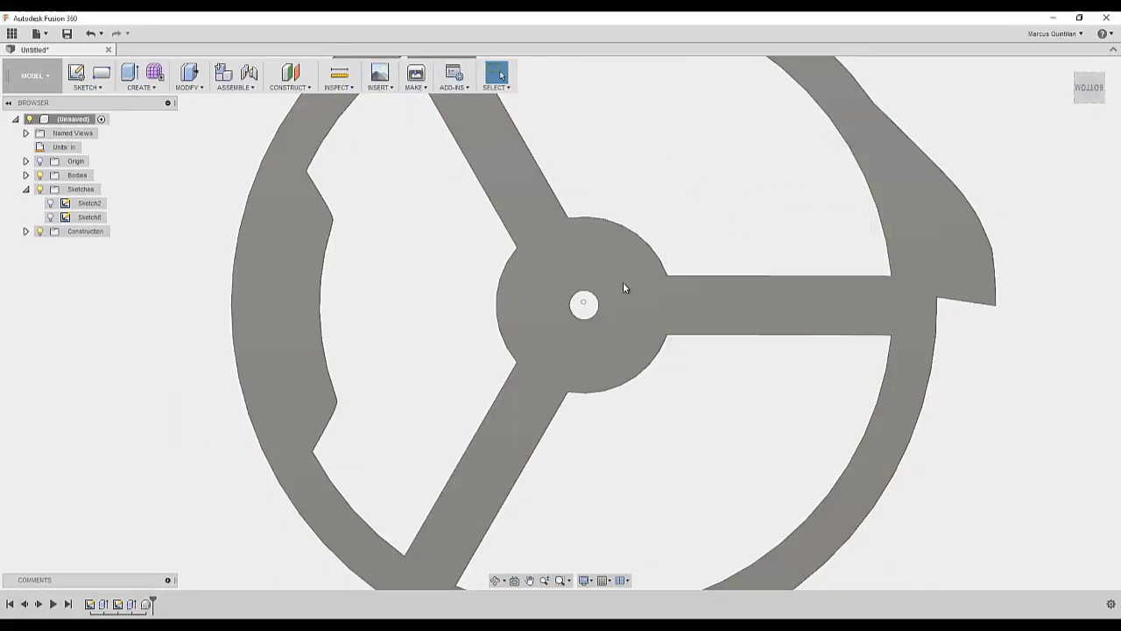
- In the counterweight sketch, swing the mirror line's outer end down along the rim, and rerun the COG2 script
scroll(623, 283, up, 3)
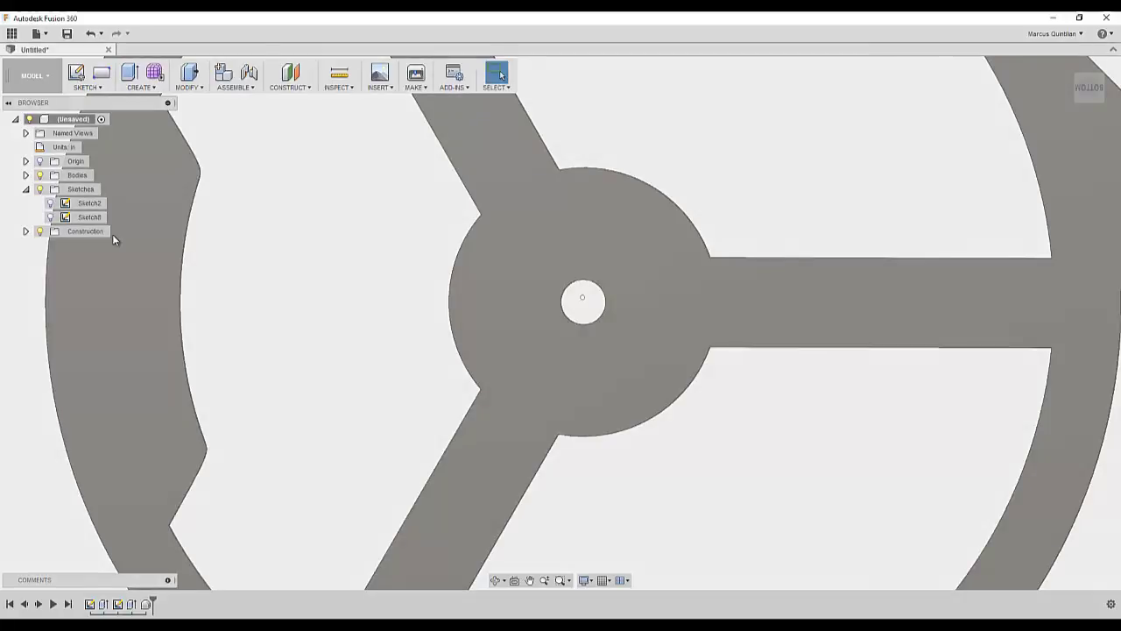
double_click(89, 217)
scroll(587, 309, up, 2)
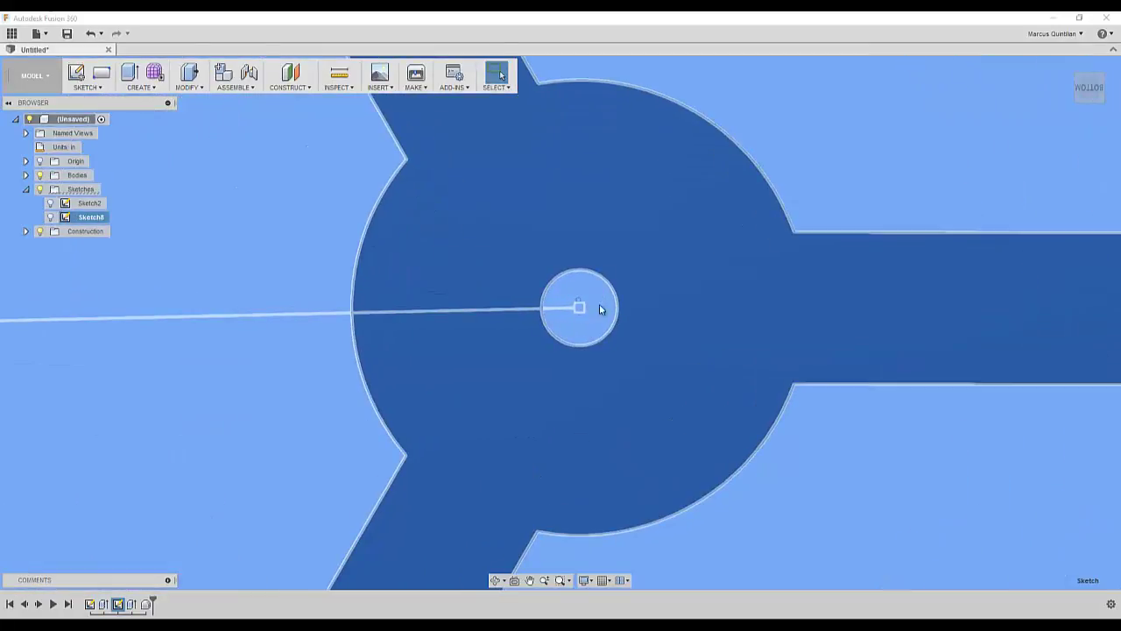
scroll(601, 310, down, 4)
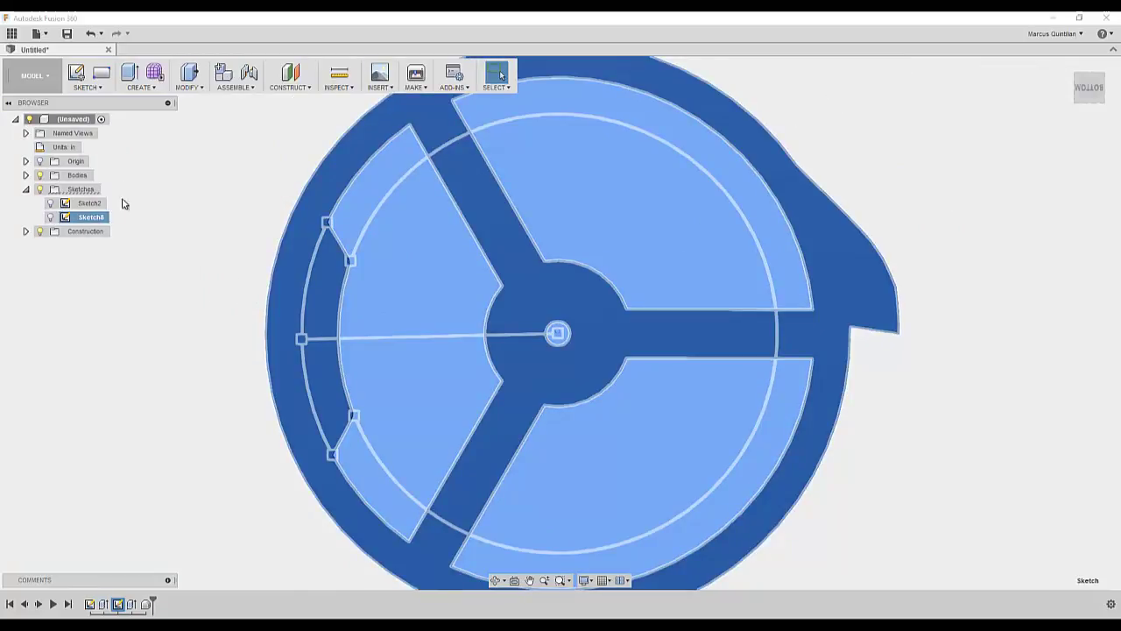
click(194, 231)
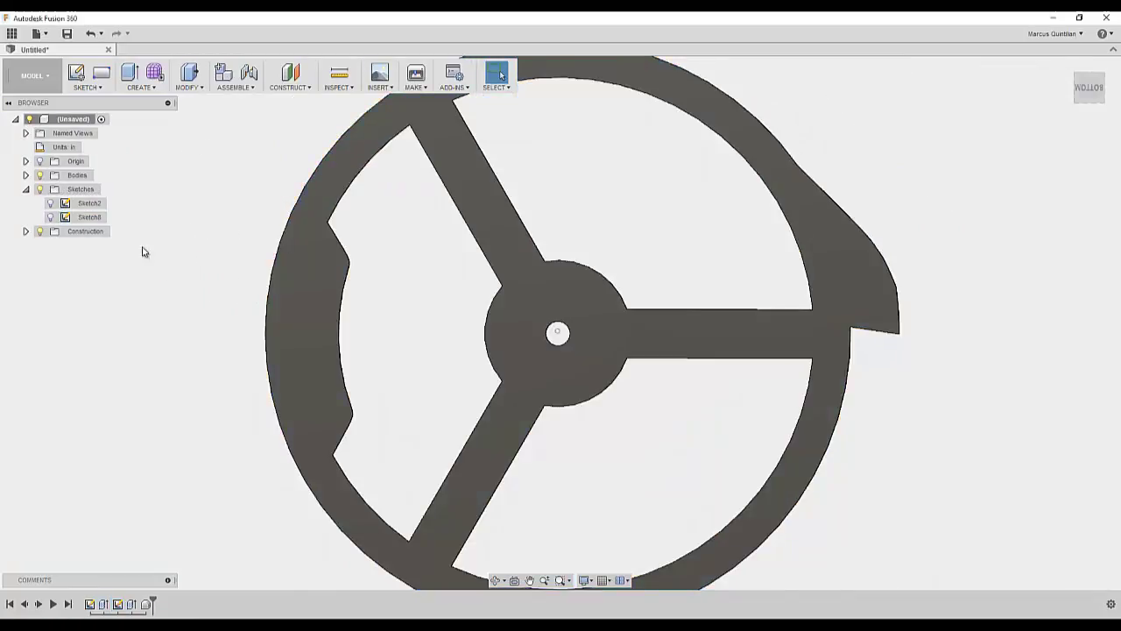
right_click(91, 217)
click(112, 254)
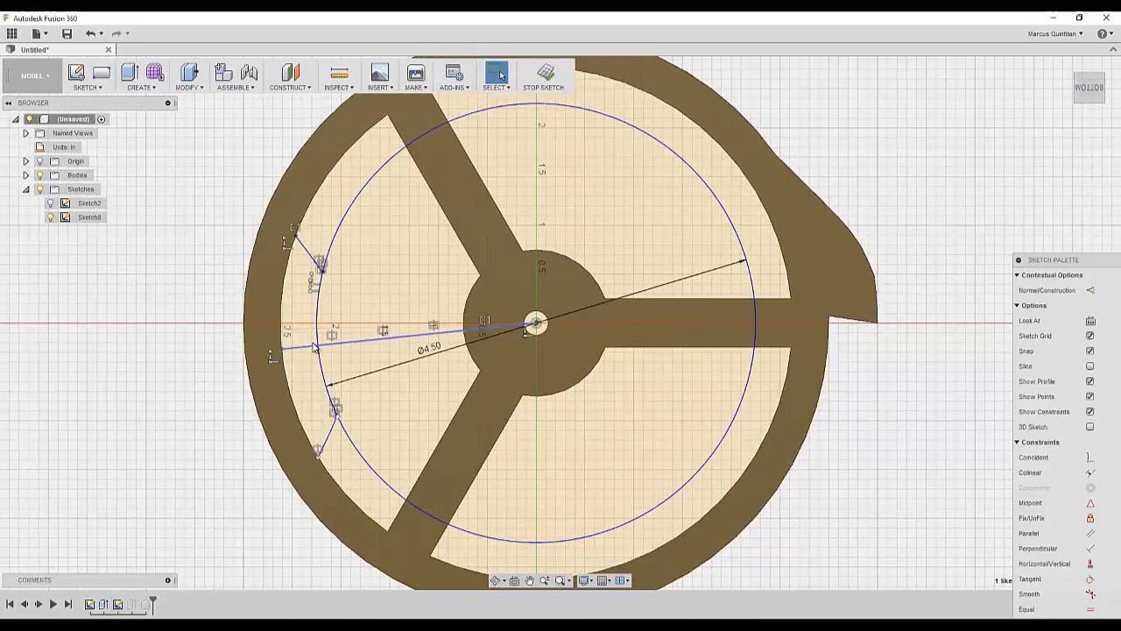
click(544, 75)
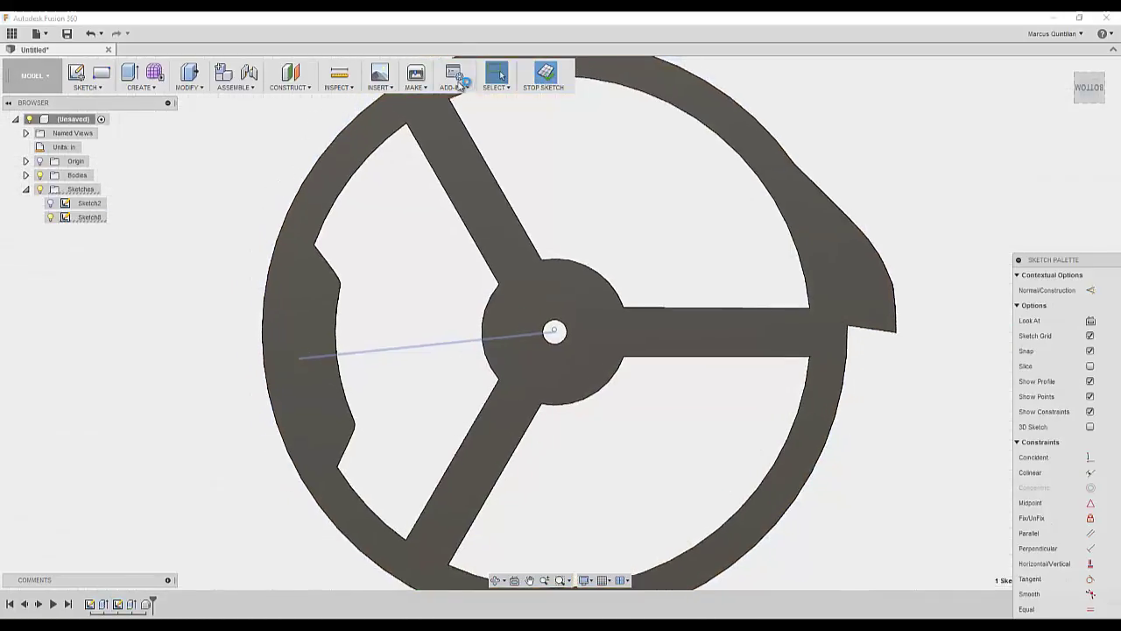
click(458, 80)
double_click(714, 216)
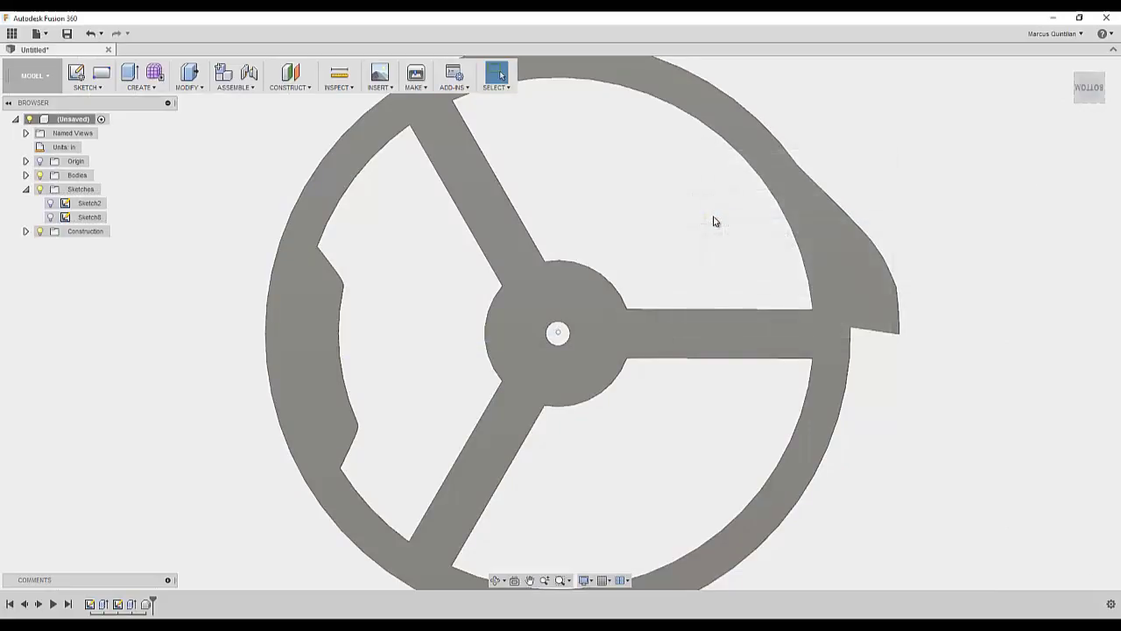
- Set the counterweight circle's diameter to 4.375 in with the mirror line tilted slightly further down, and rerun the COG2 script
scroll(545, 330, up, 3)
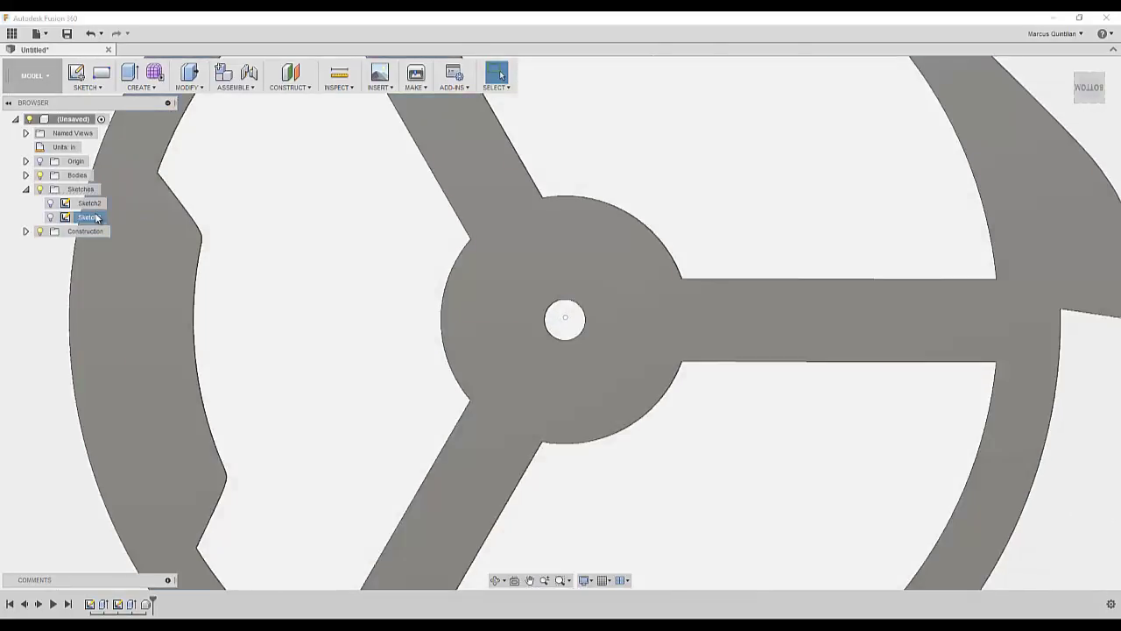
click(96, 219)
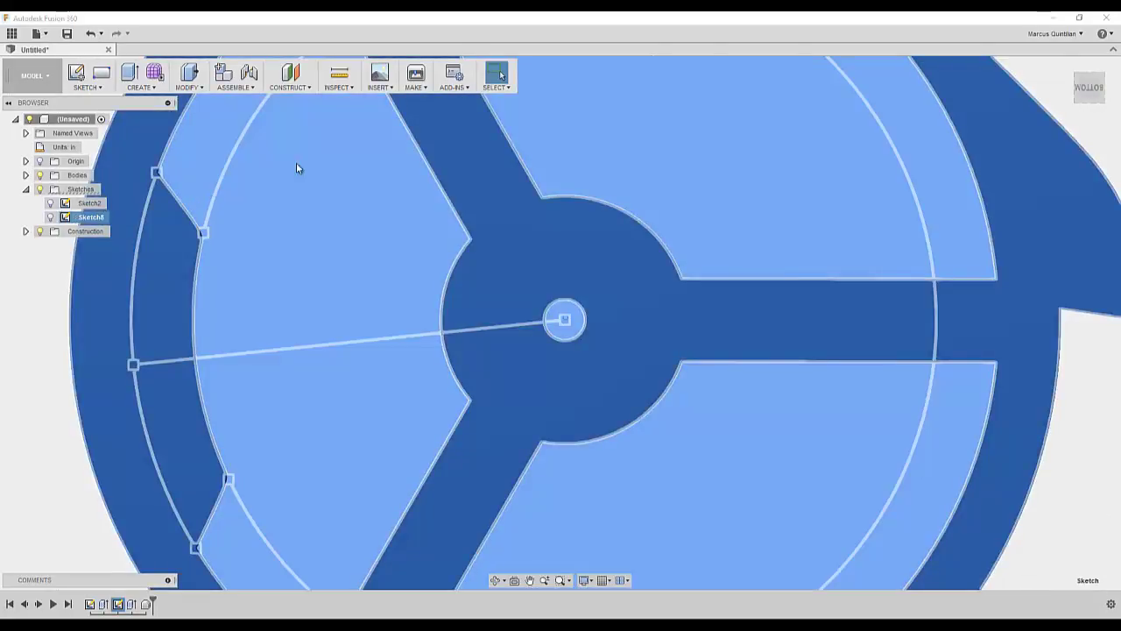
right_click(122, 217)
click(123, 246)
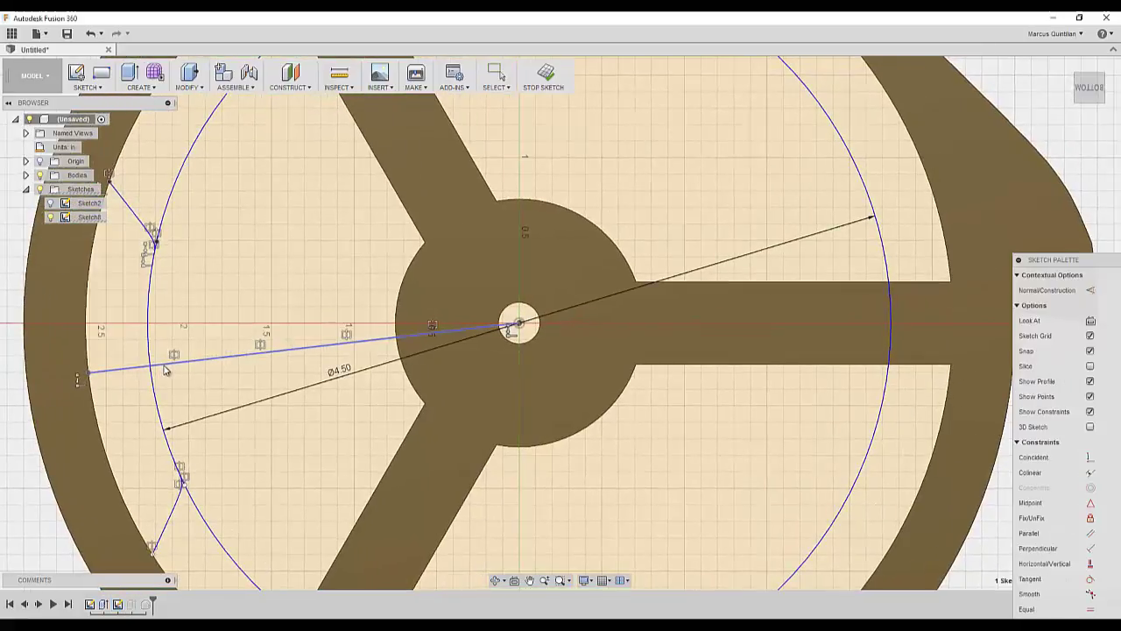
double_click(339, 369)
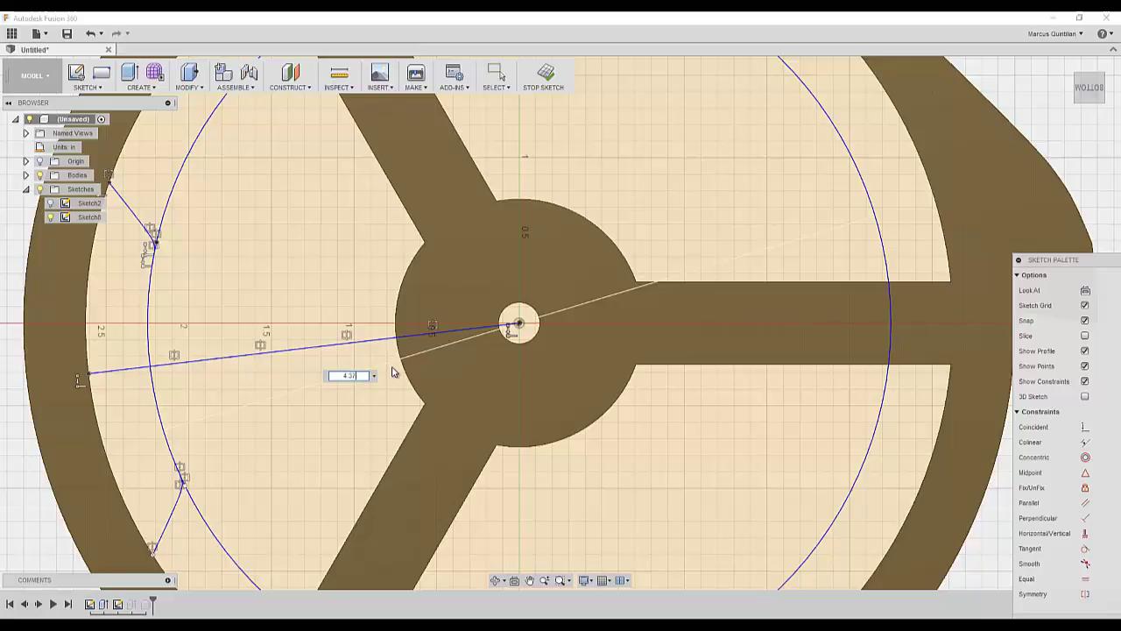
key(Return)
click(543, 78)
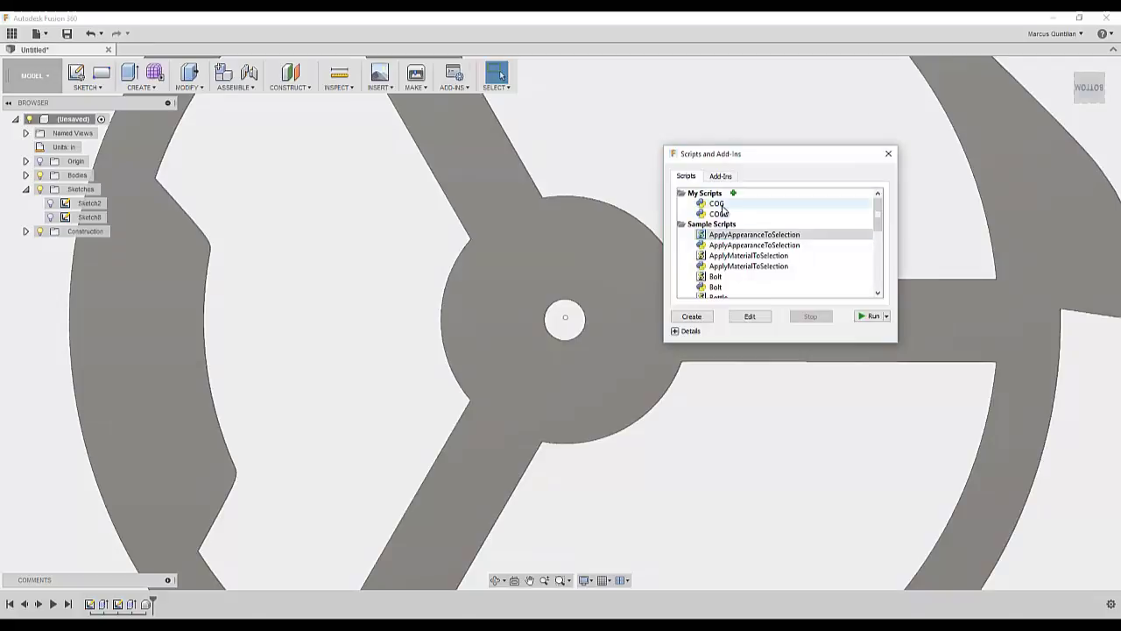
double_click(719, 214)
- In the counterweight sketch, tilt the mirror line's outer end slightly further down, and rerun the COG2 script
double_click(89, 217)
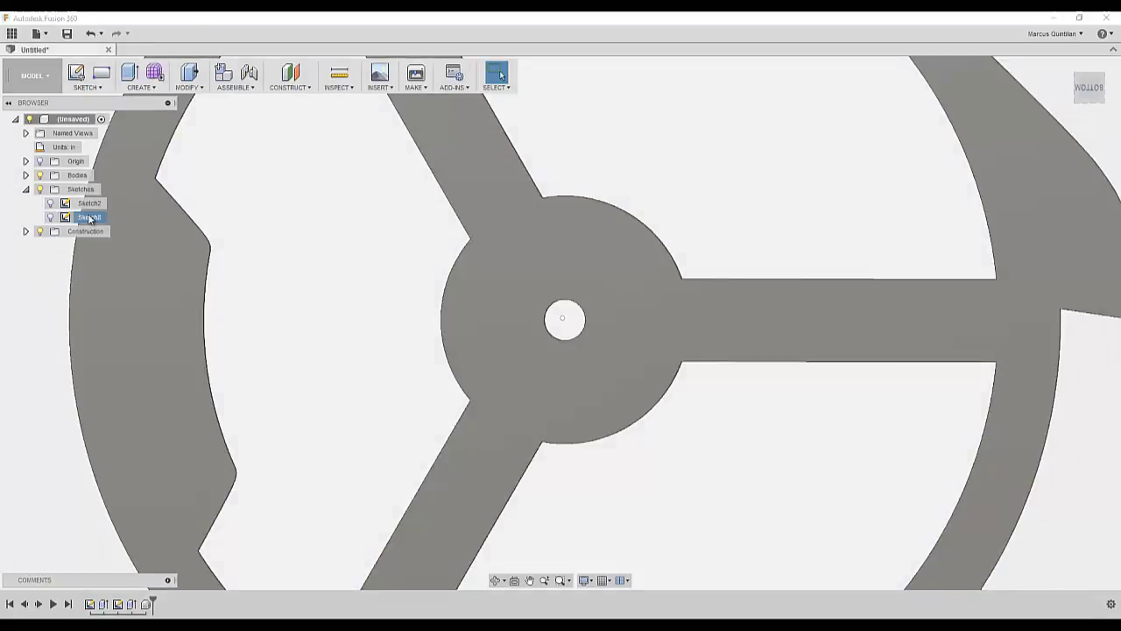
scroll(523, 330, up, 5)
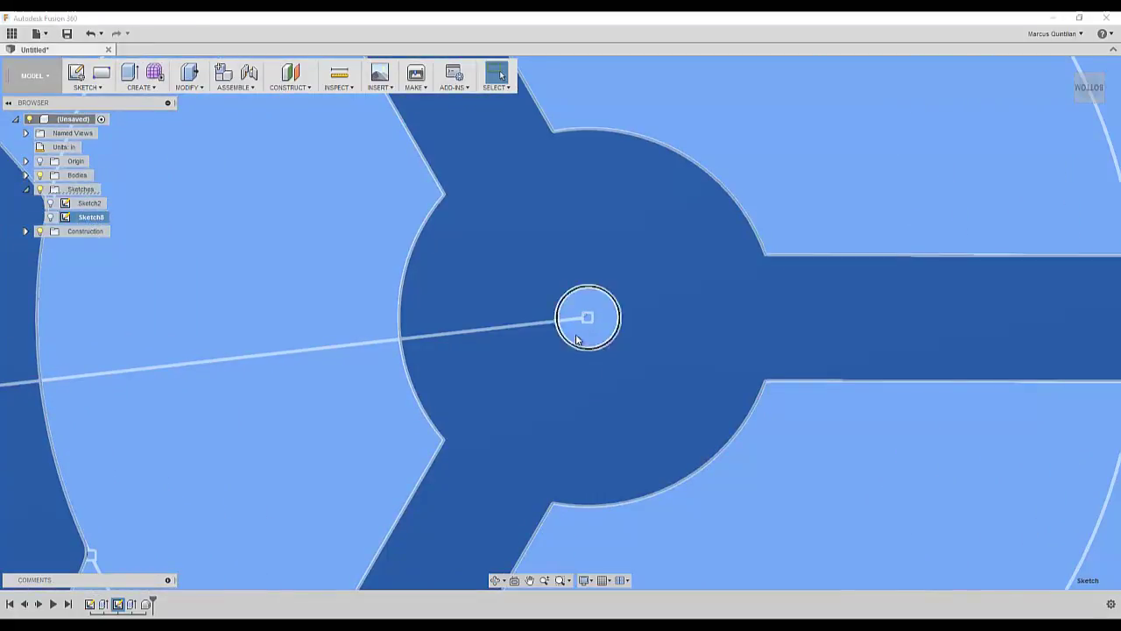
scroll(263, 174, down, 3)
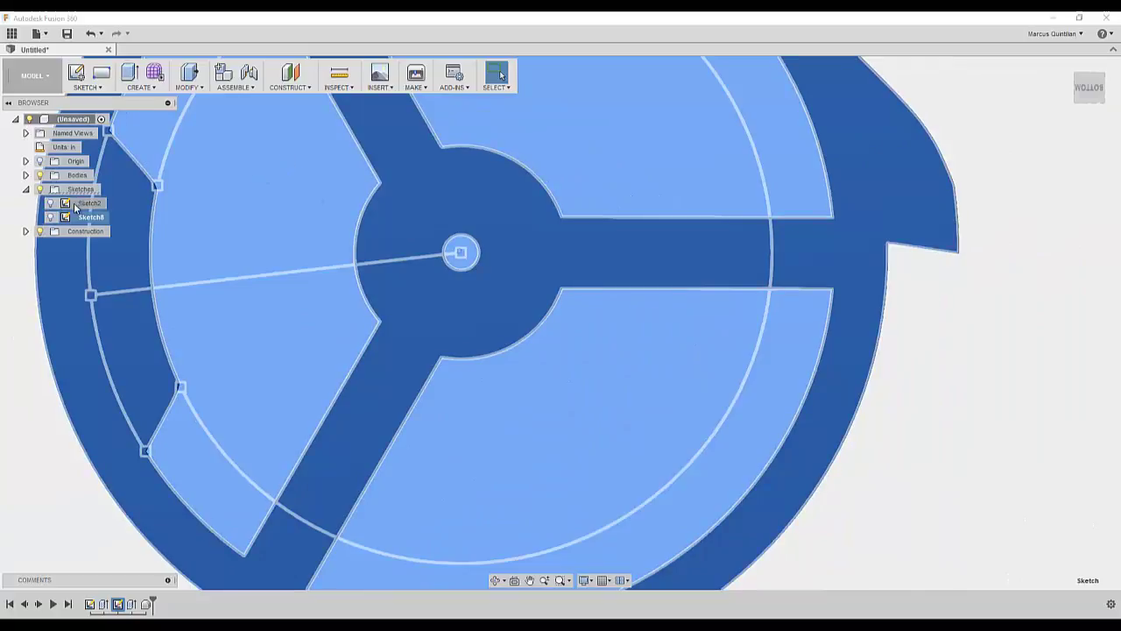
right_click(75, 217)
click(104, 245)
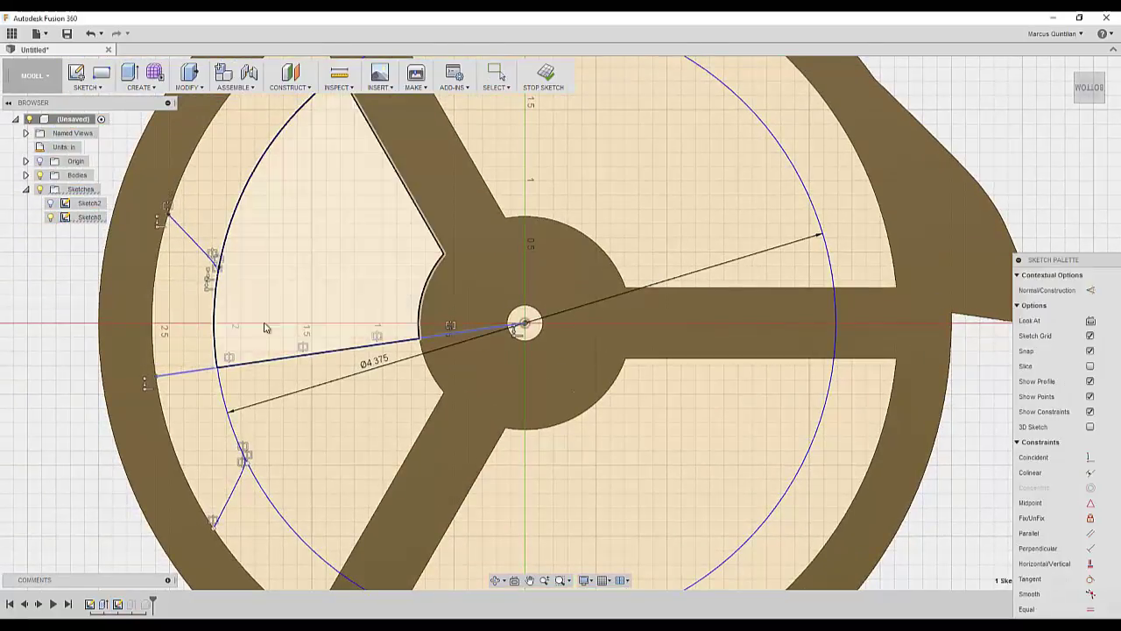
click(546, 73)
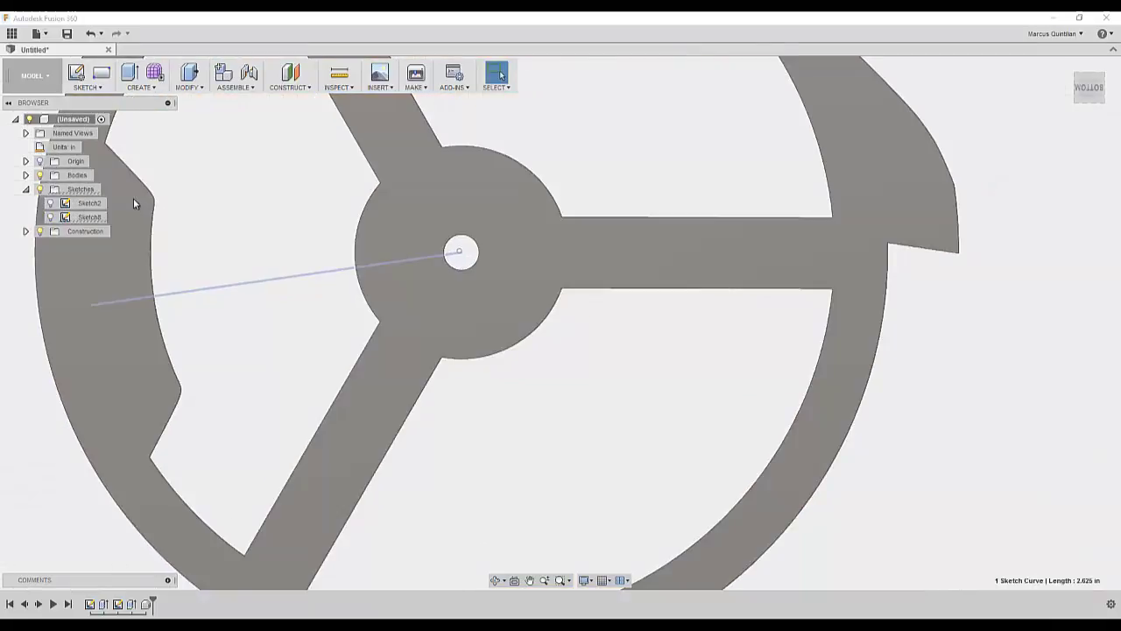
click(454, 80)
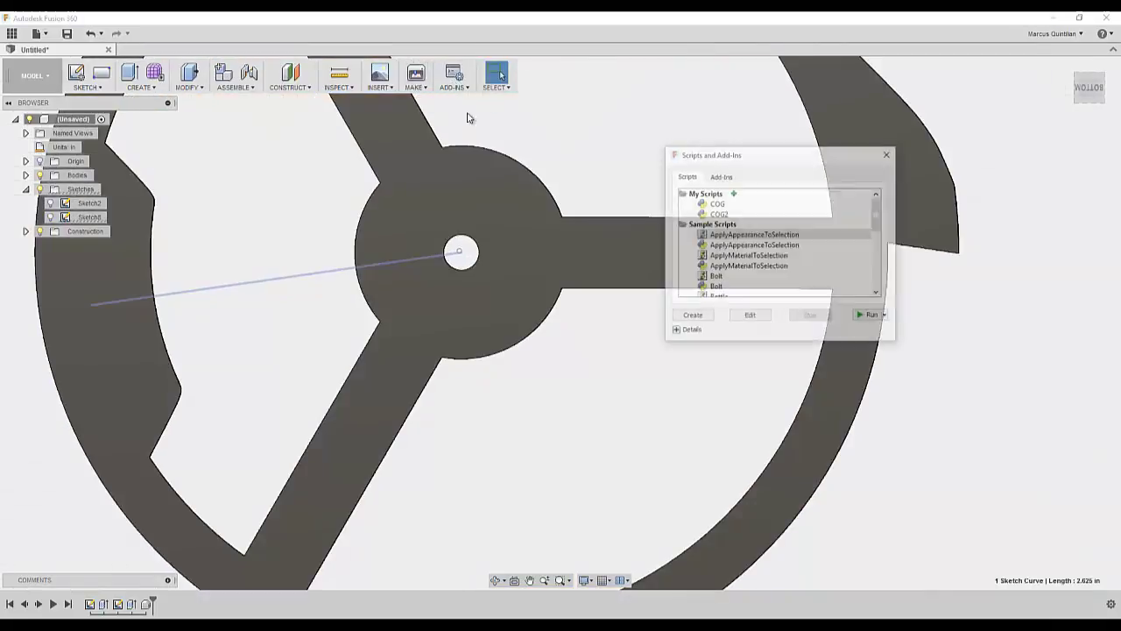
double_click(718, 214)
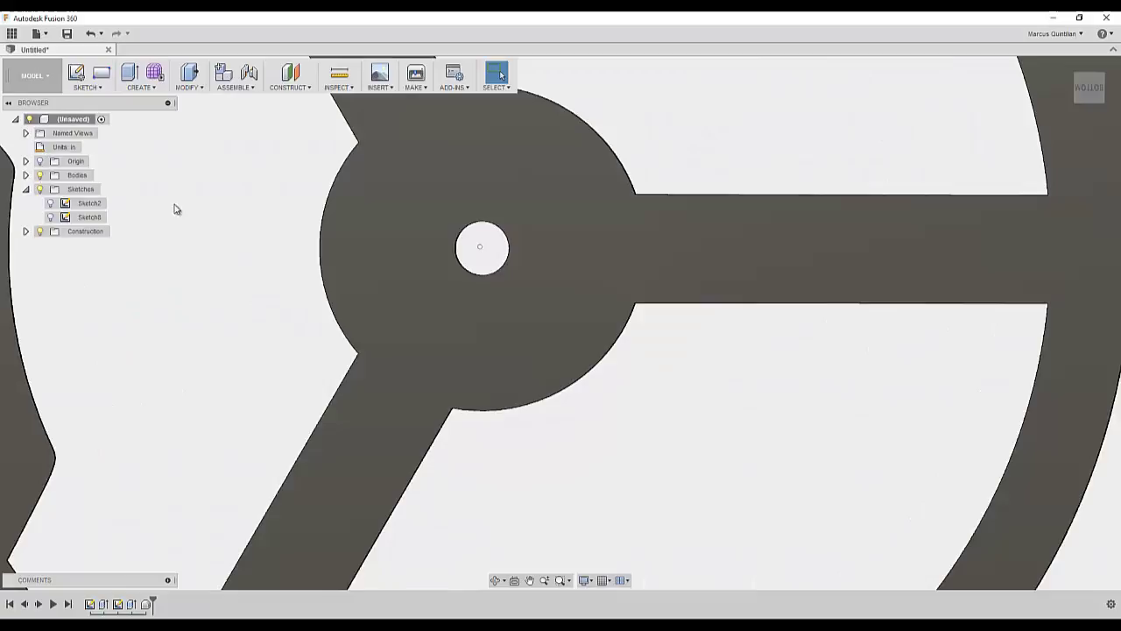
- Highlight the counterweight sketch and compare the script's center-of-gravity point with the hub center up close
double_click(89, 217)
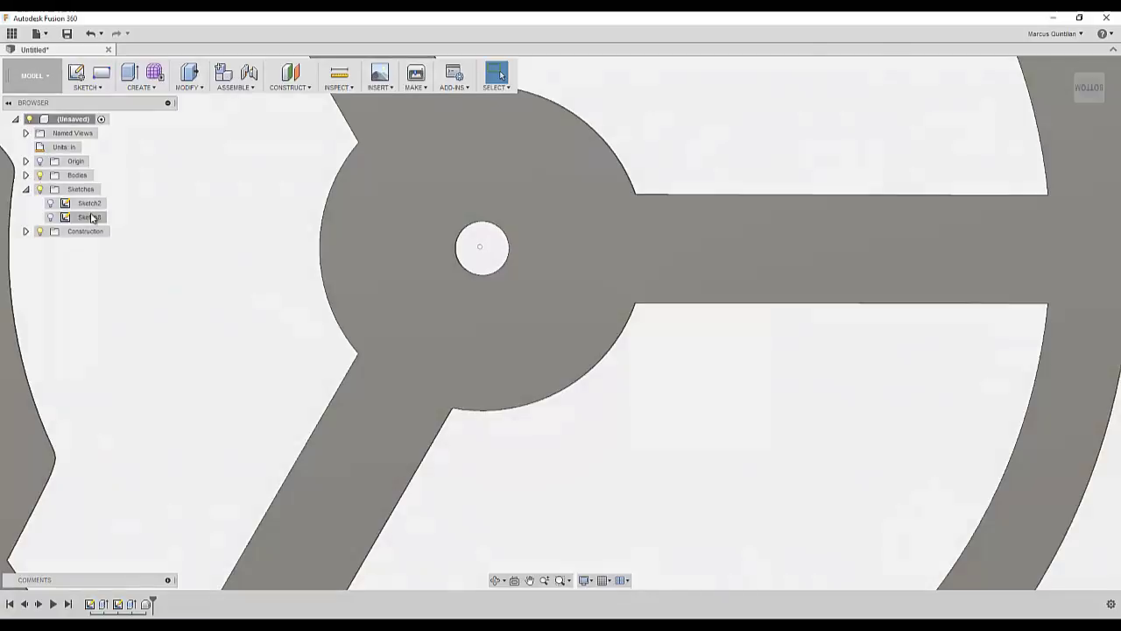
scroll(462, 255, up, 3)
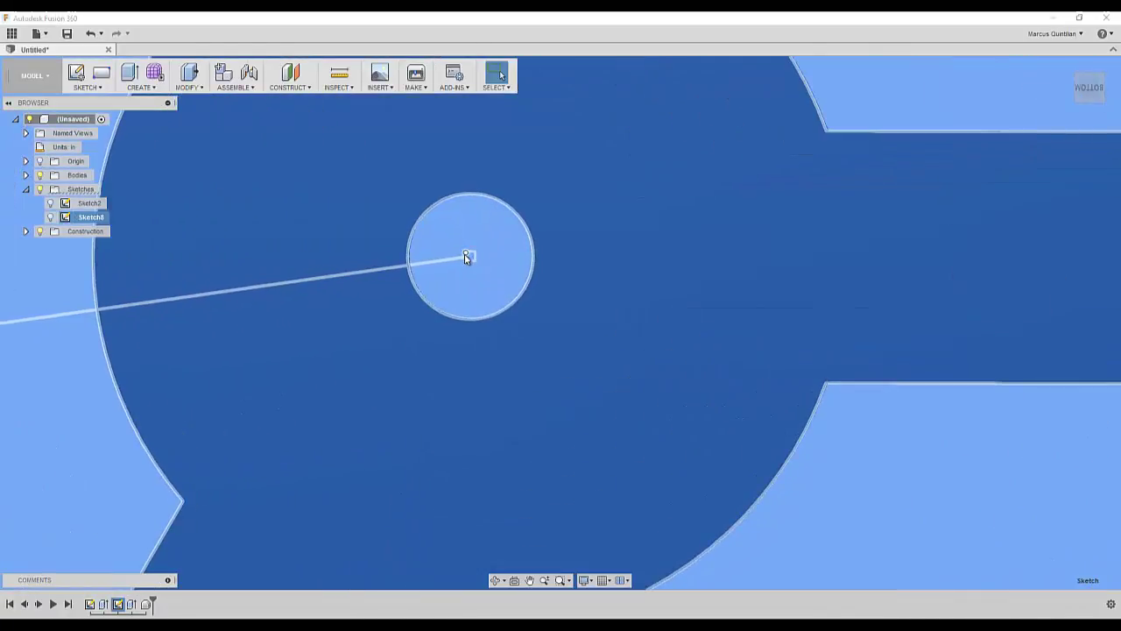
scroll(470, 254, up, 5)
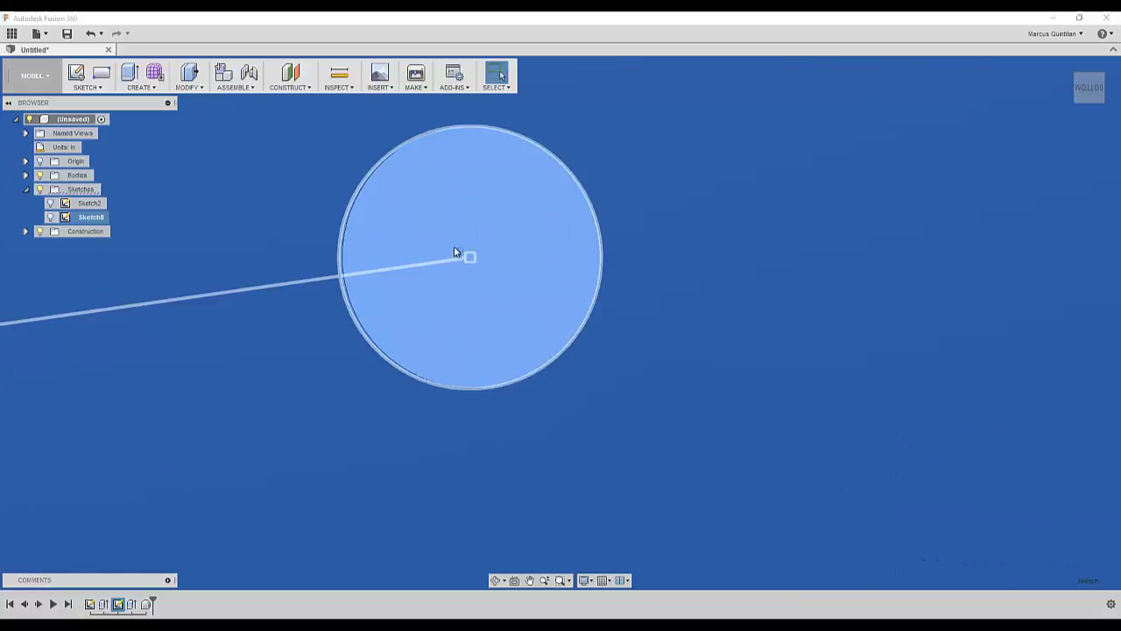
scroll(459, 253, down, 10)
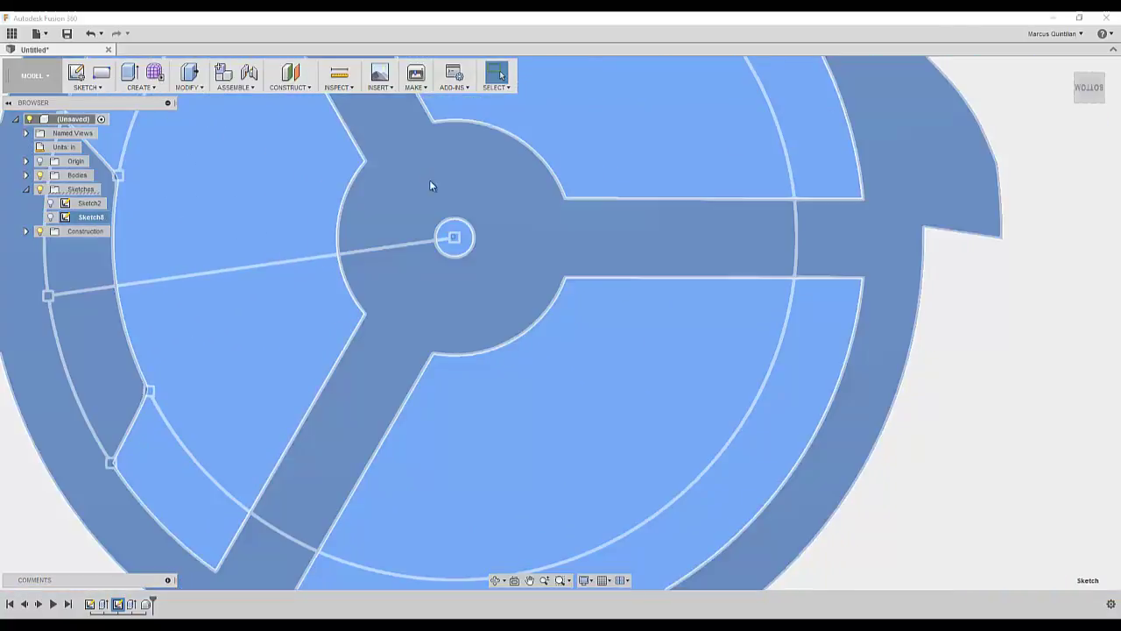
scroll(429, 180, up, 2)
click(200, 188)
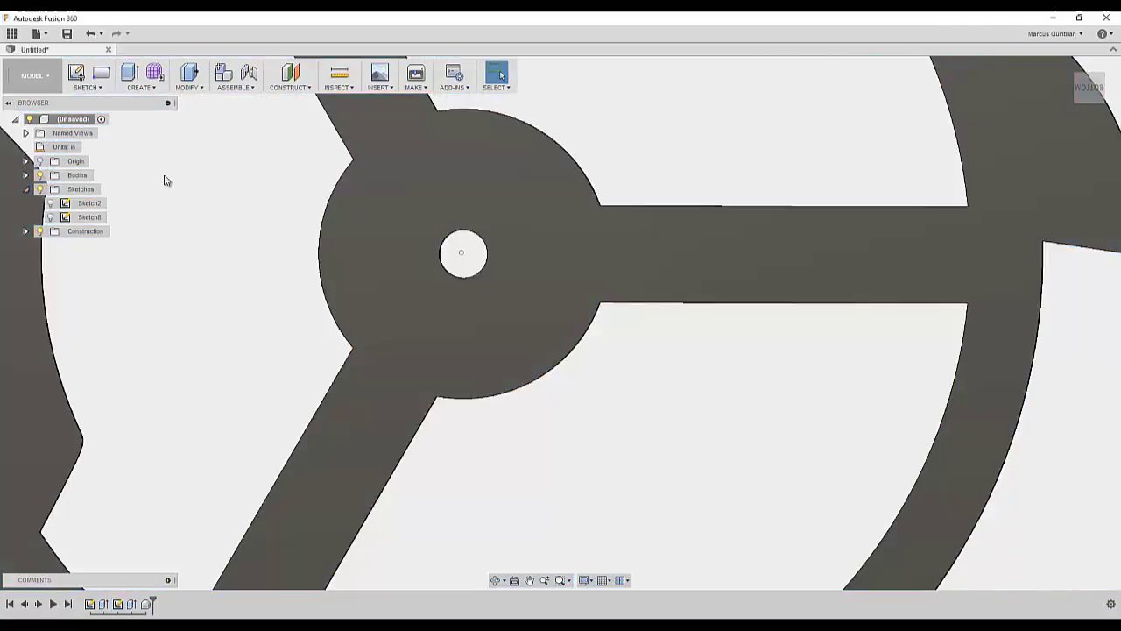
- Start a new sketch on the wheel's face plane and draw a center-diameter circle about 1.01 in across from the hub center
click(80, 75)
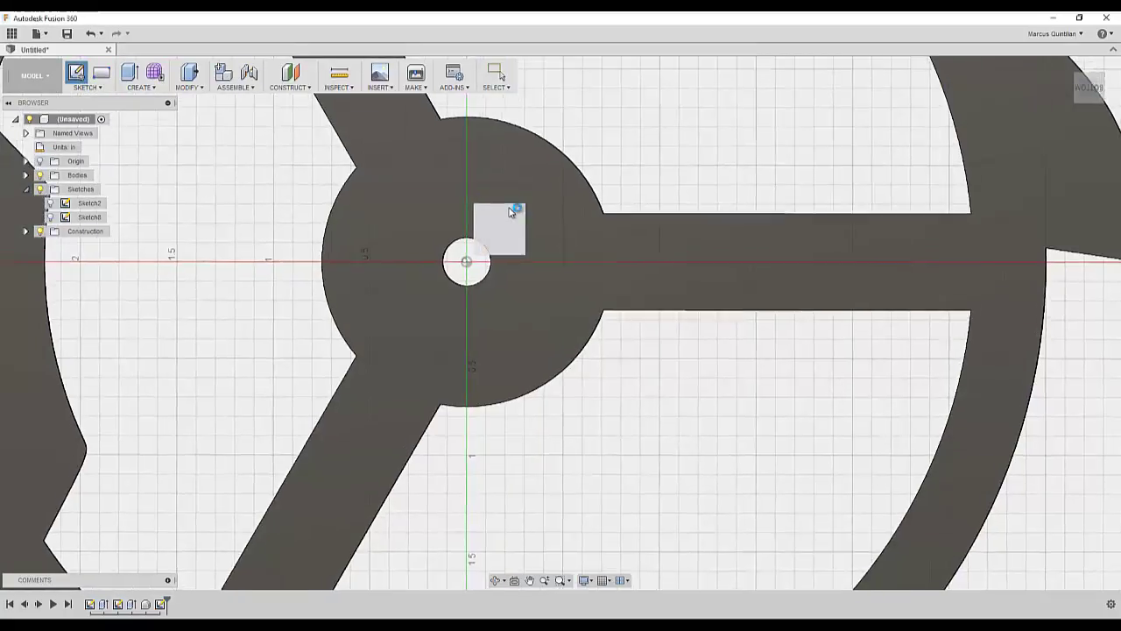
click(513, 212)
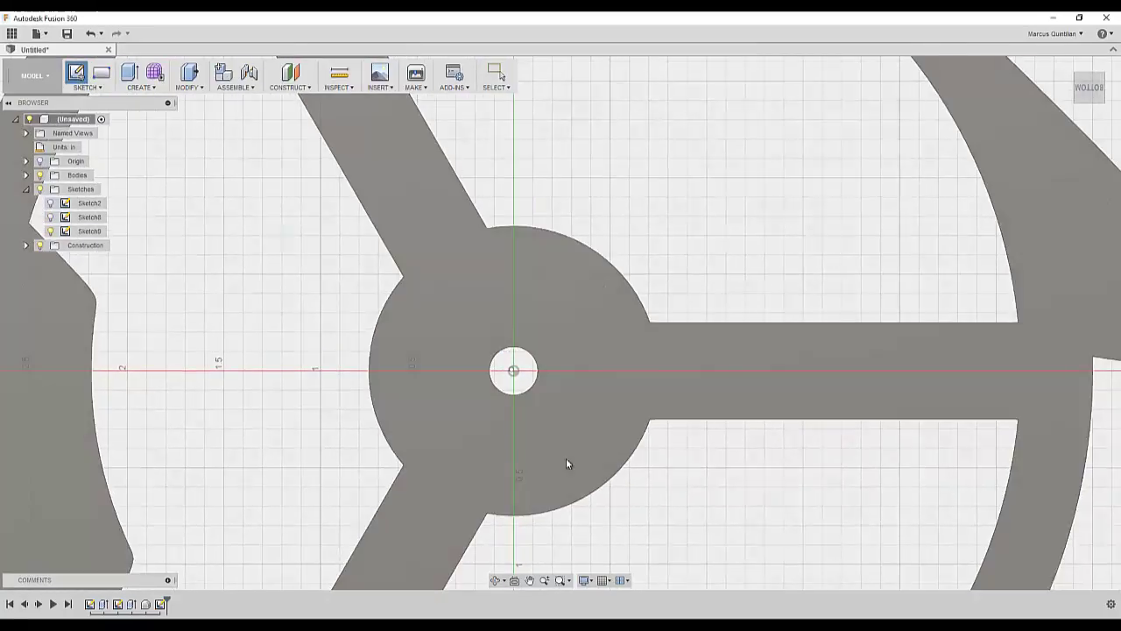
click(102, 88)
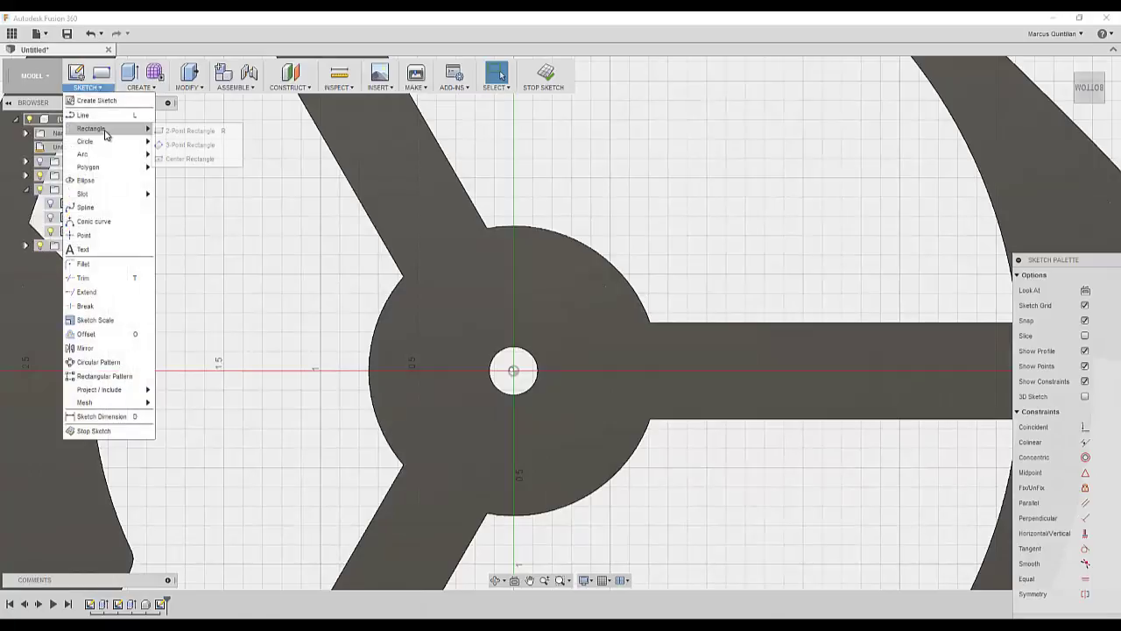
mouse_move(120, 145)
click(158, 144)
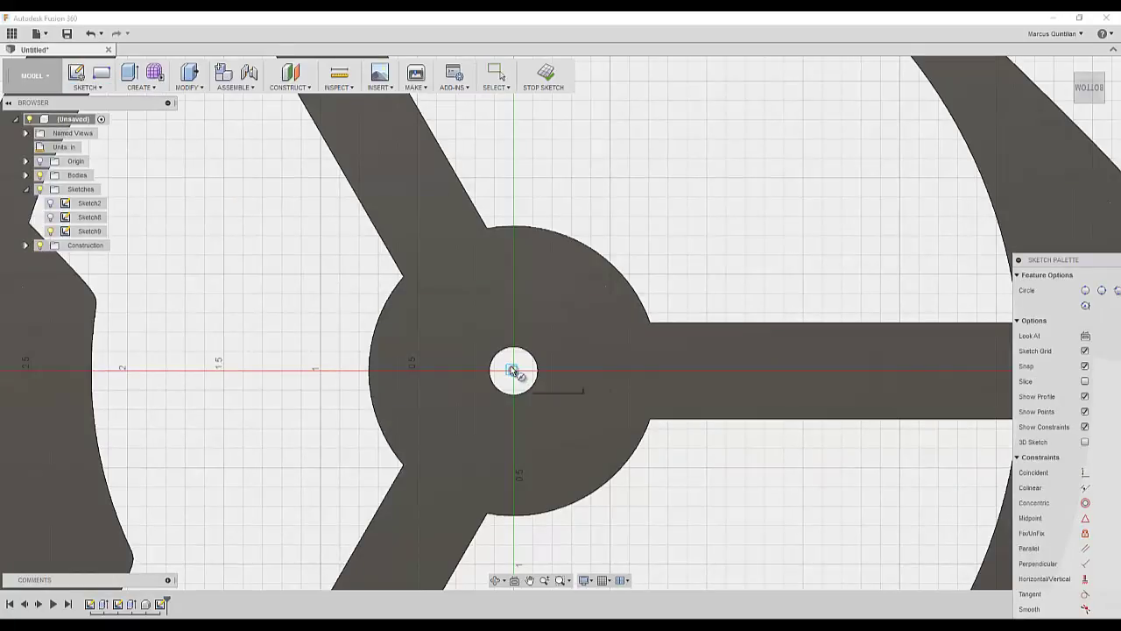
scroll(513, 372, up, 3)
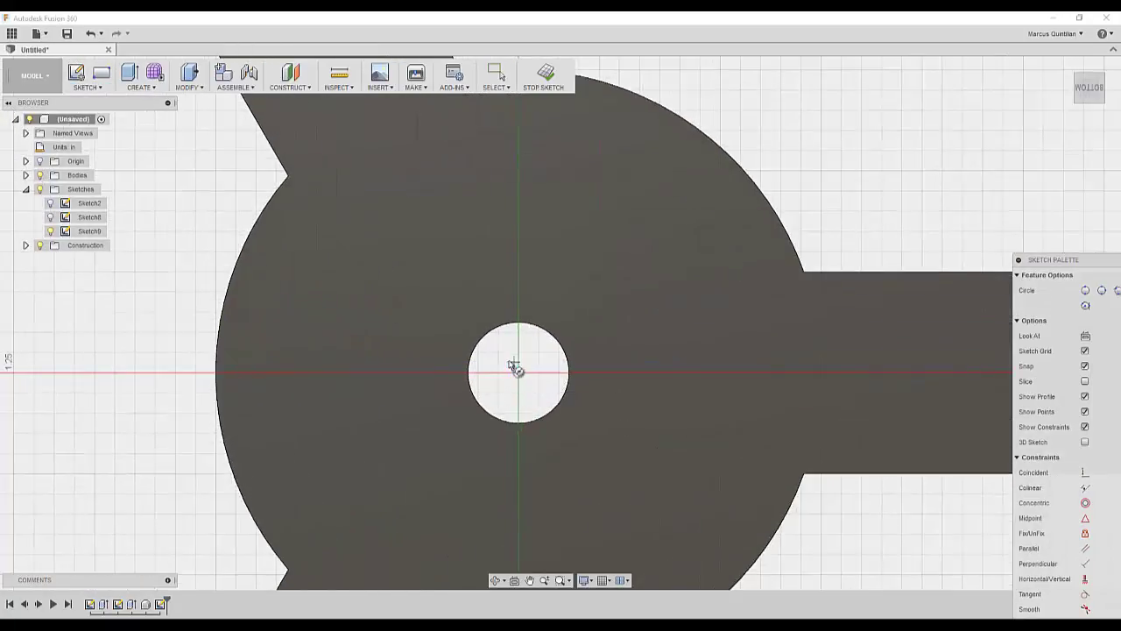
click(517, 372)
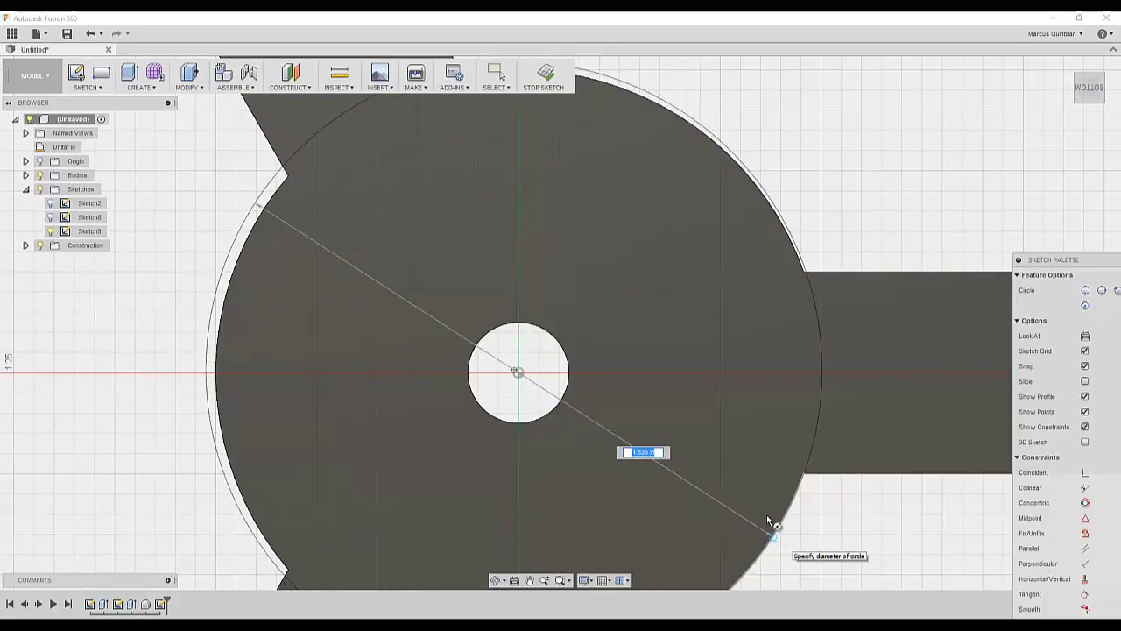
click(701, 456)
- Dimension the hub circle's diameter at 1 in and finish the sketch
key(d)
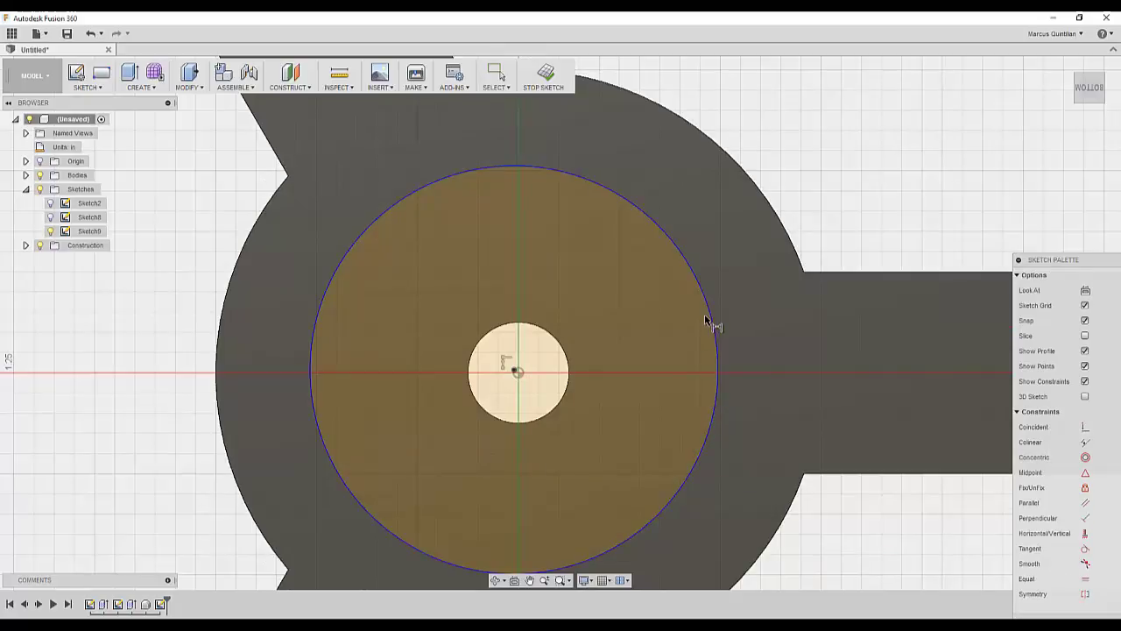
click(718, 321)
click(828, 161)
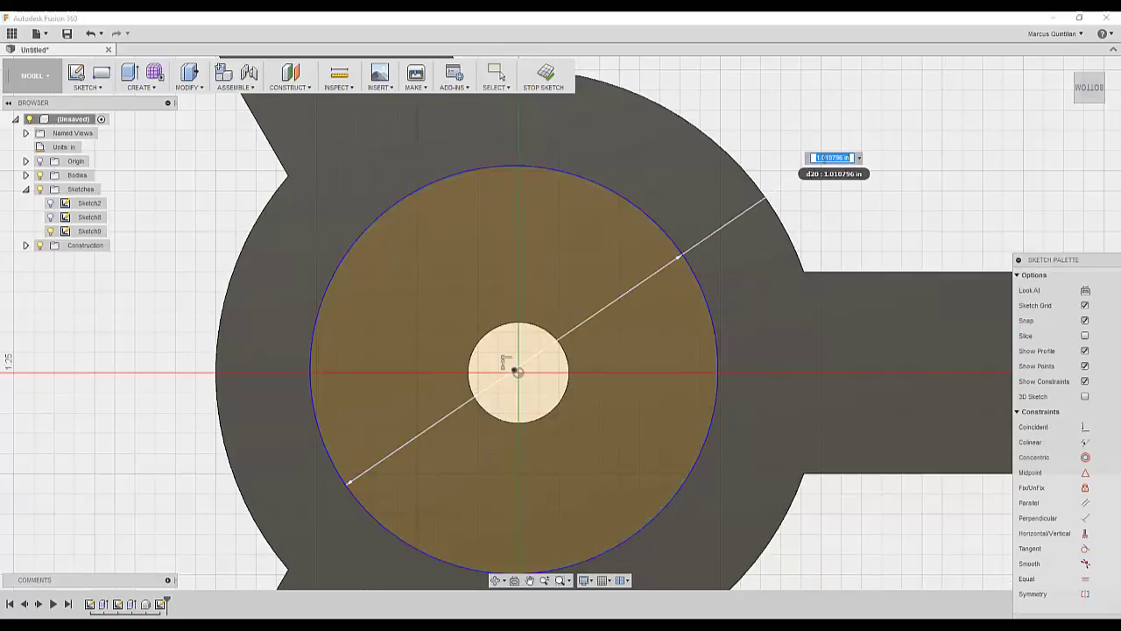
key(Return)
click(543, 78)
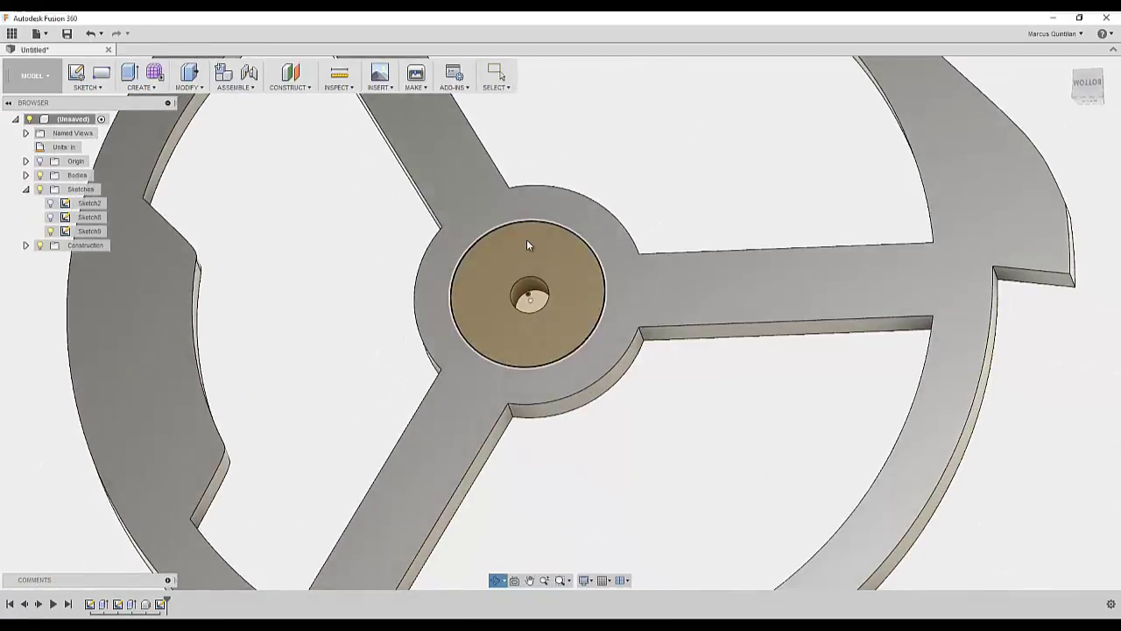
- Extrude the hub circle's profile down through the wheel as a cut to open a larger center hole
click(526, 244)
key(e)
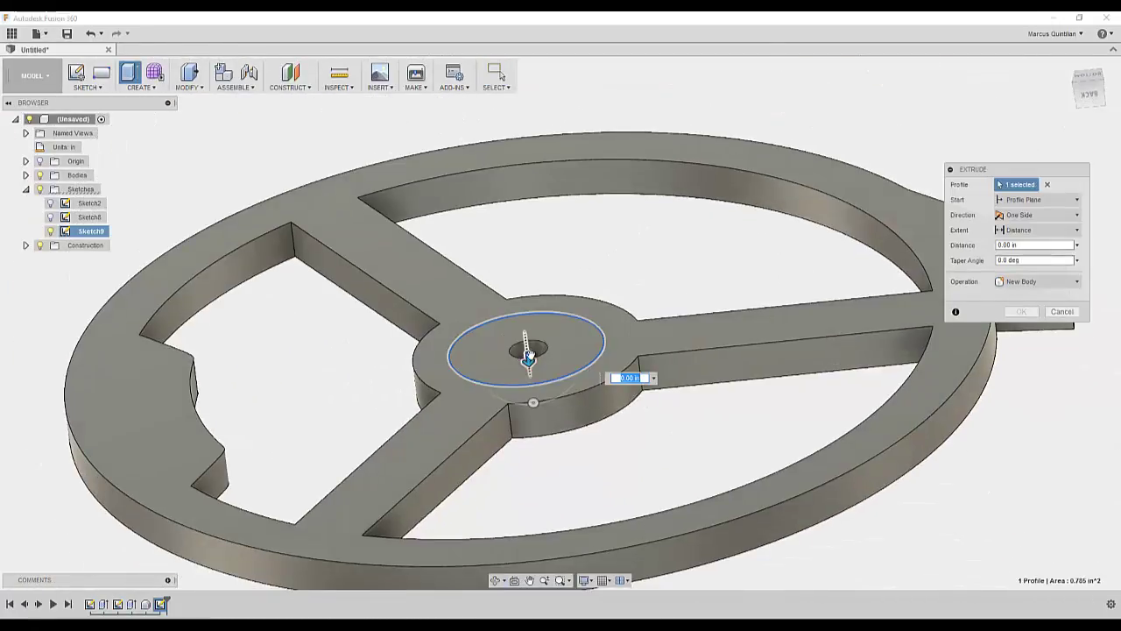
drag(530, 356, 542, 462)
key(Return)
shift+middle_drag(596, 355, 609, 293)
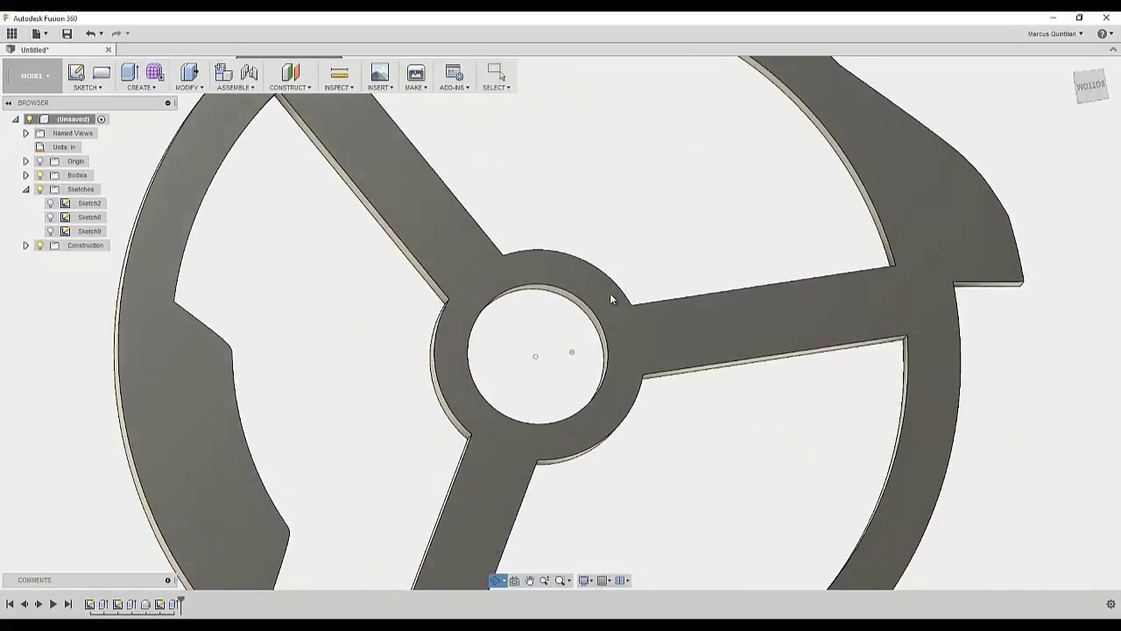
scroll(609, 292, down, 5)
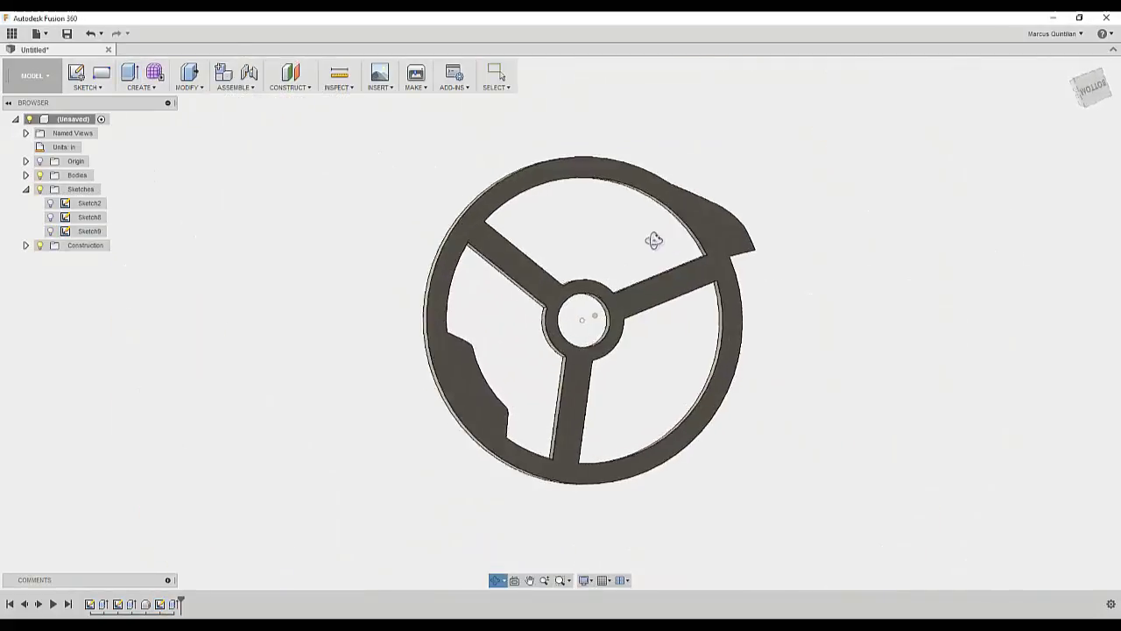